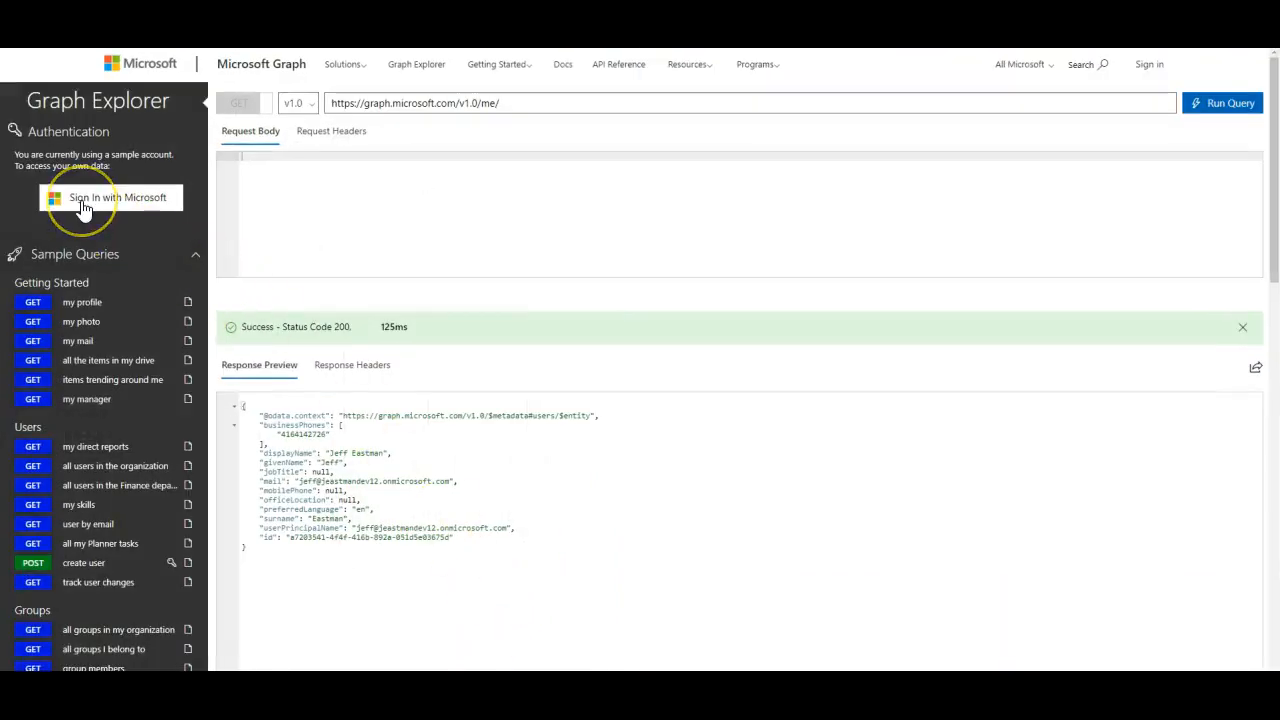
# - Sign in to Graph Explorer with the first listed Microsoft account and run the my profile sample query
pyautogui.click(83, 204)
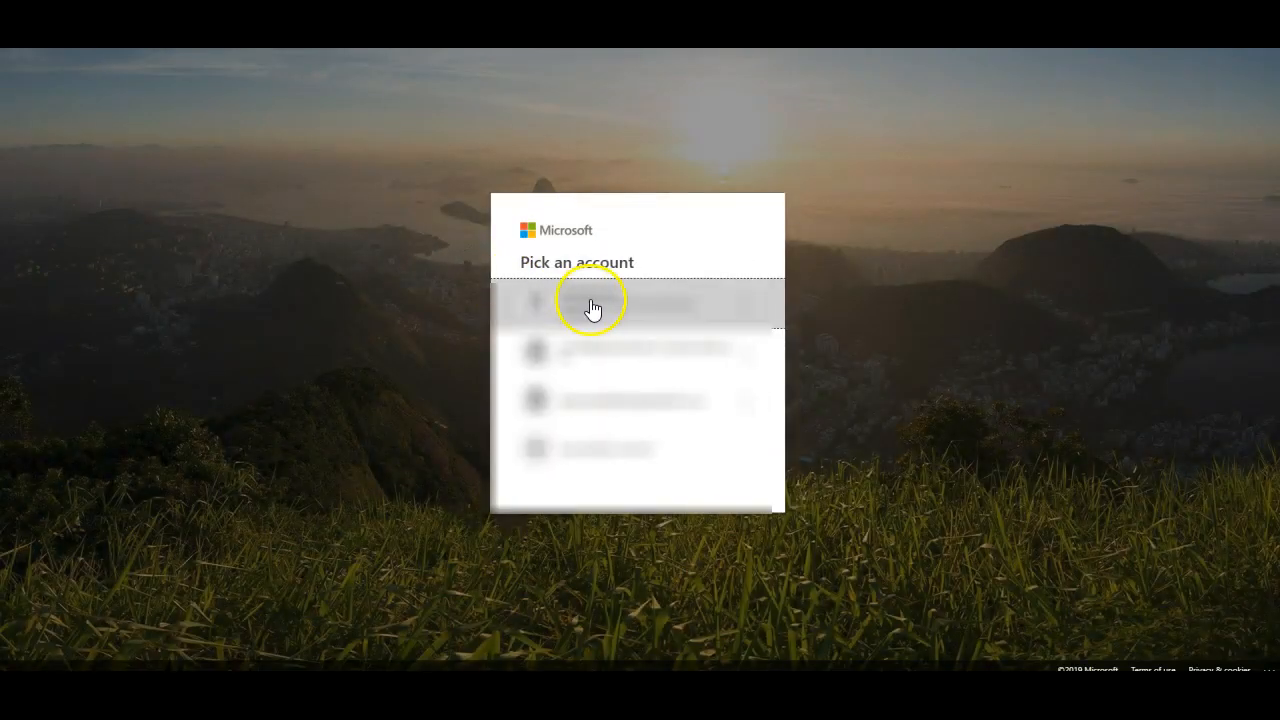
pyautogui.click(590, 301)
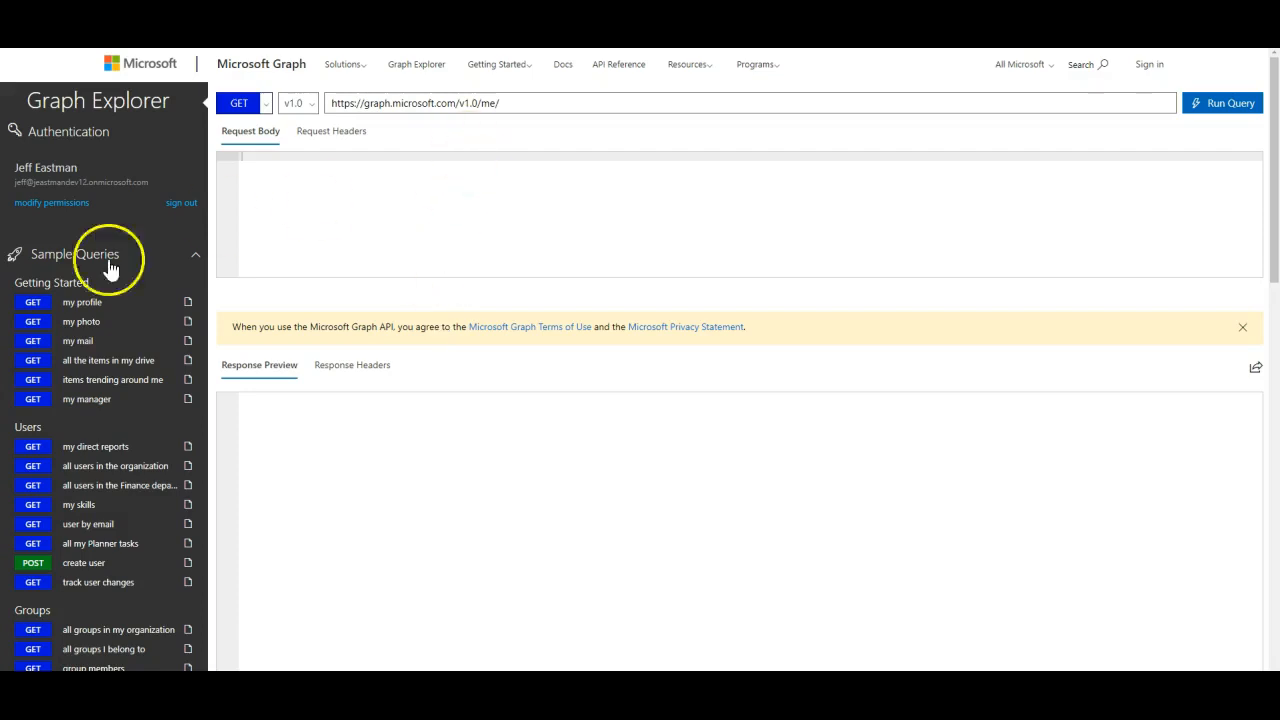
pyautogui.click(88, 308)
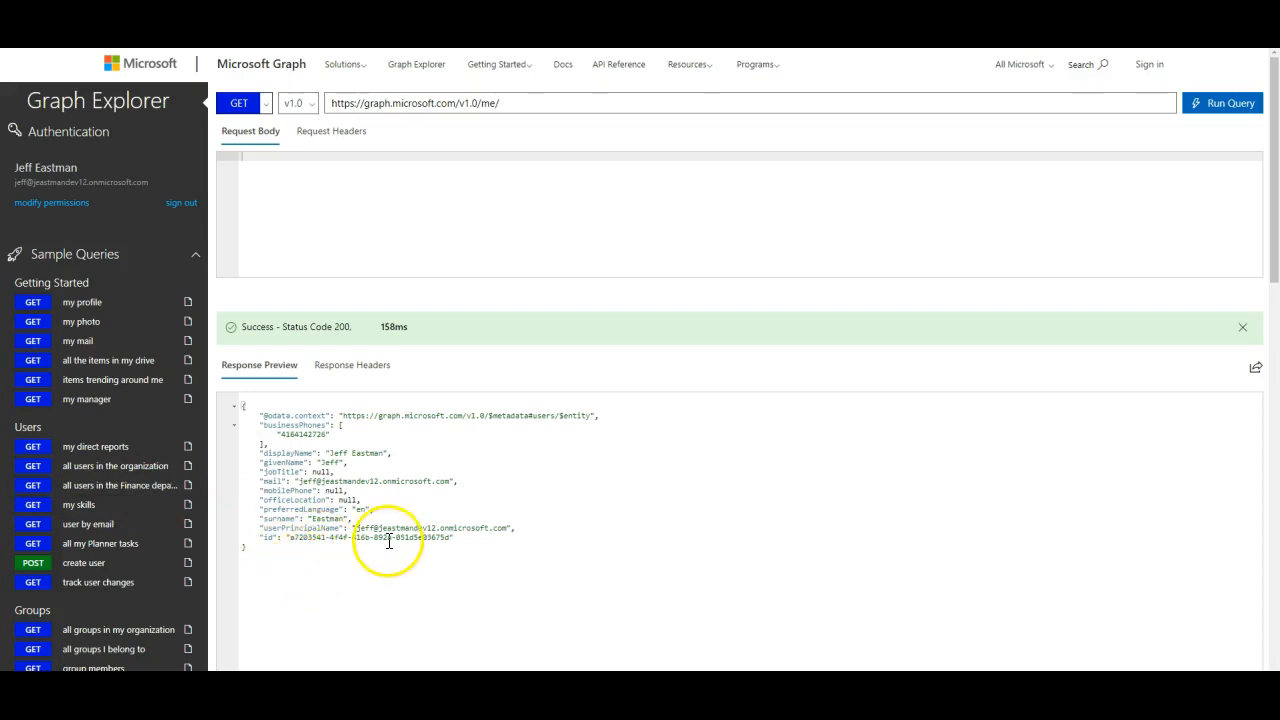
pyautogui.scroll(-3, 396, 546)
pyautogui.scroll(2, 397, 550)
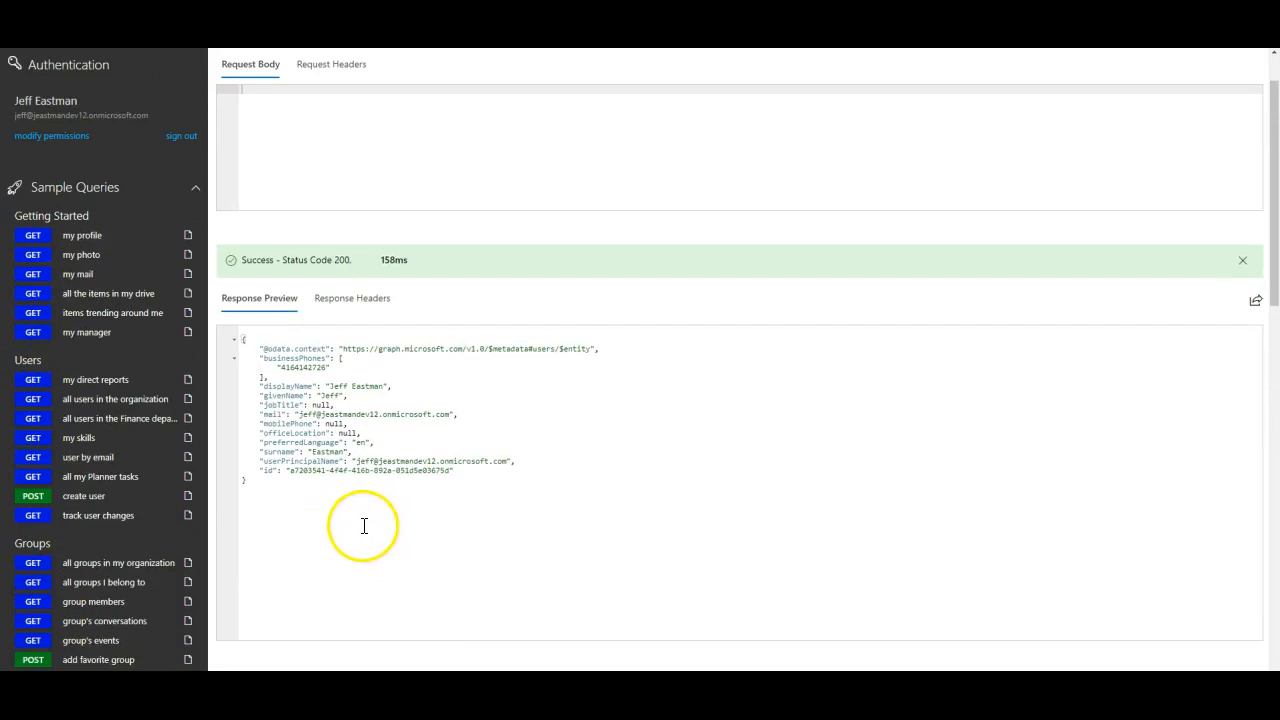
# - Examine the available sample query categories in Graph Explorer without changing which ones are enabled
pyautogui.scroll(-7, 120, 474)
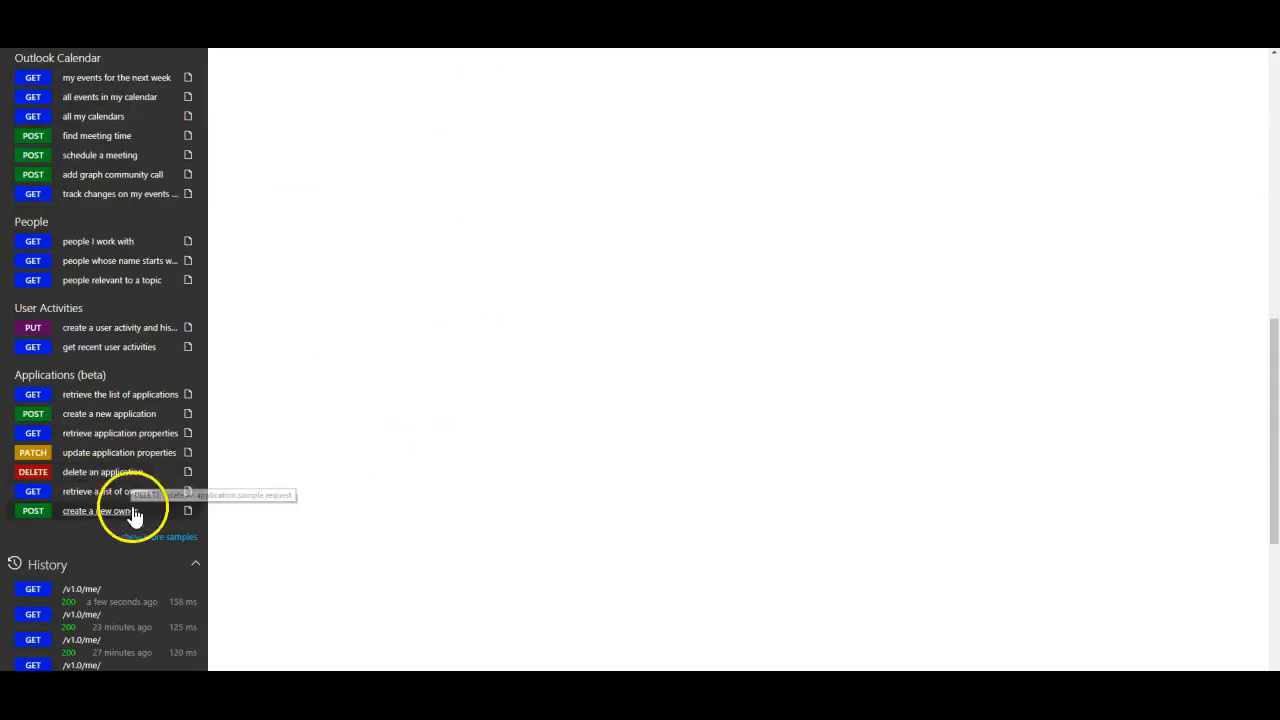
pyautogui.click(148, 545)
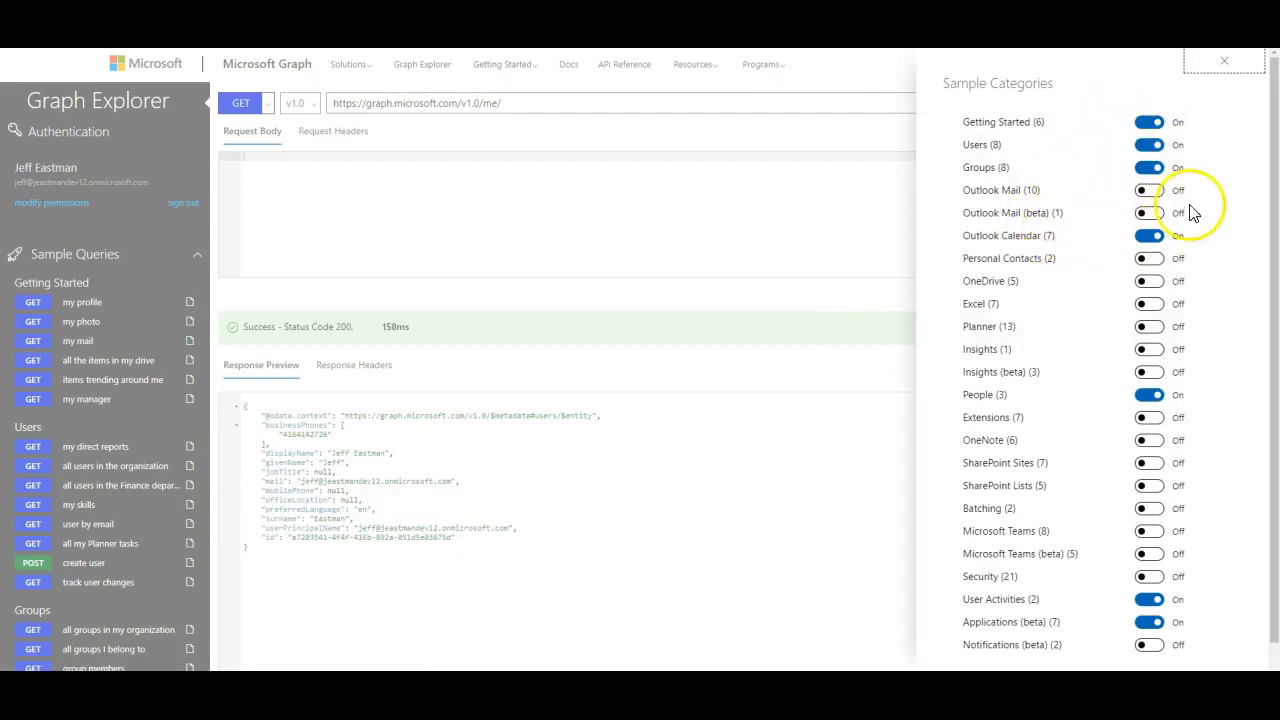
pyautogui.scroll(-1, 1120, 257)
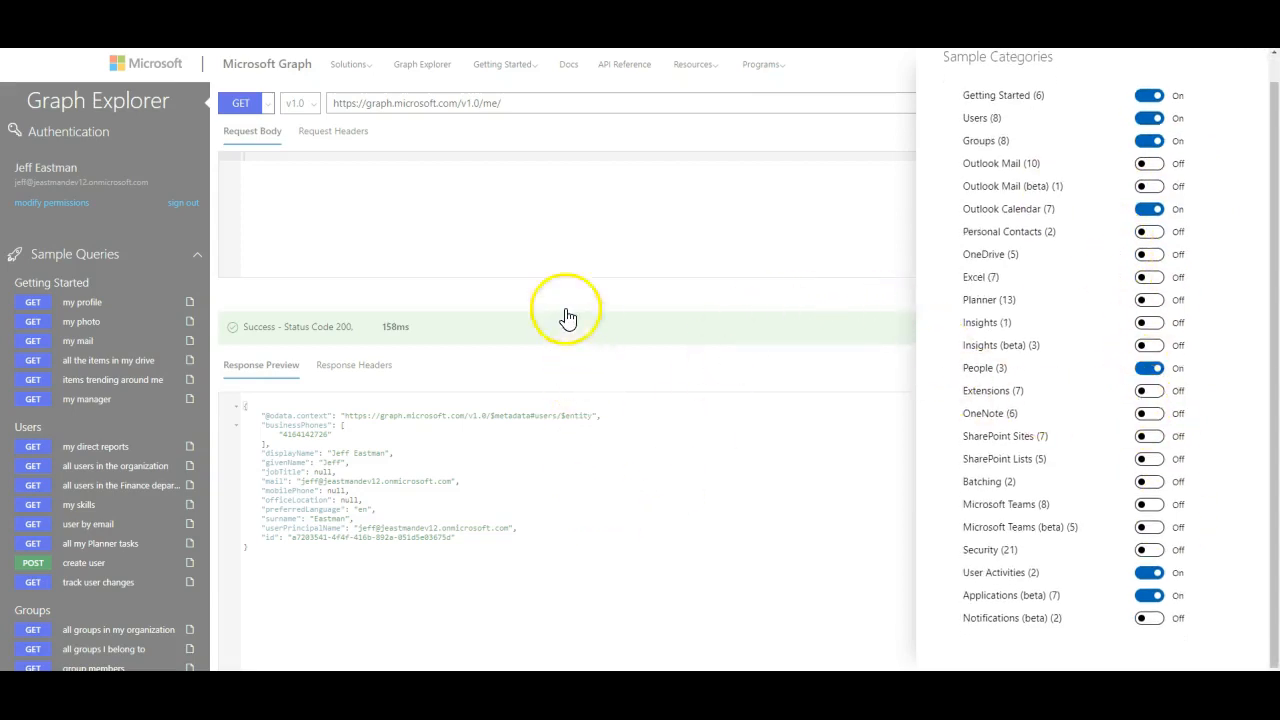
pyautogui.click(672, 140)
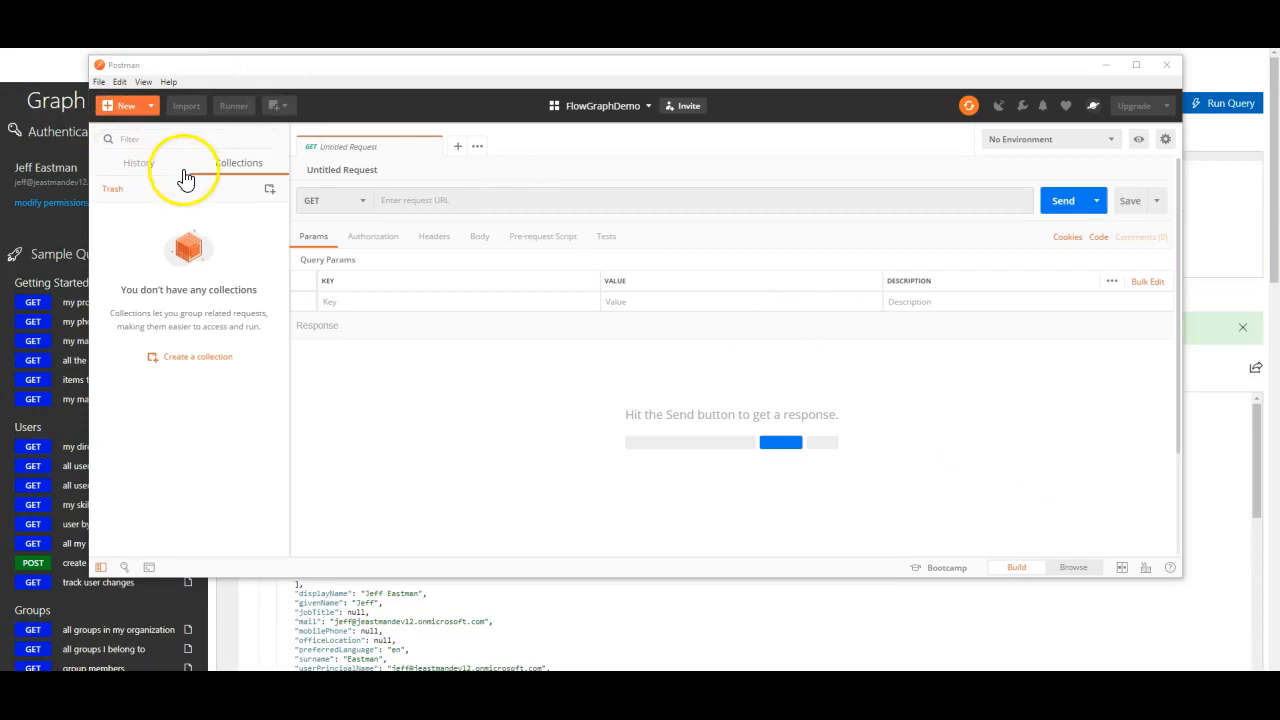
# - Switch to Postman and create a new collection named FlowGraphDemo
pyautogui.click(269, 190)
pyautogui.click(449, 194)
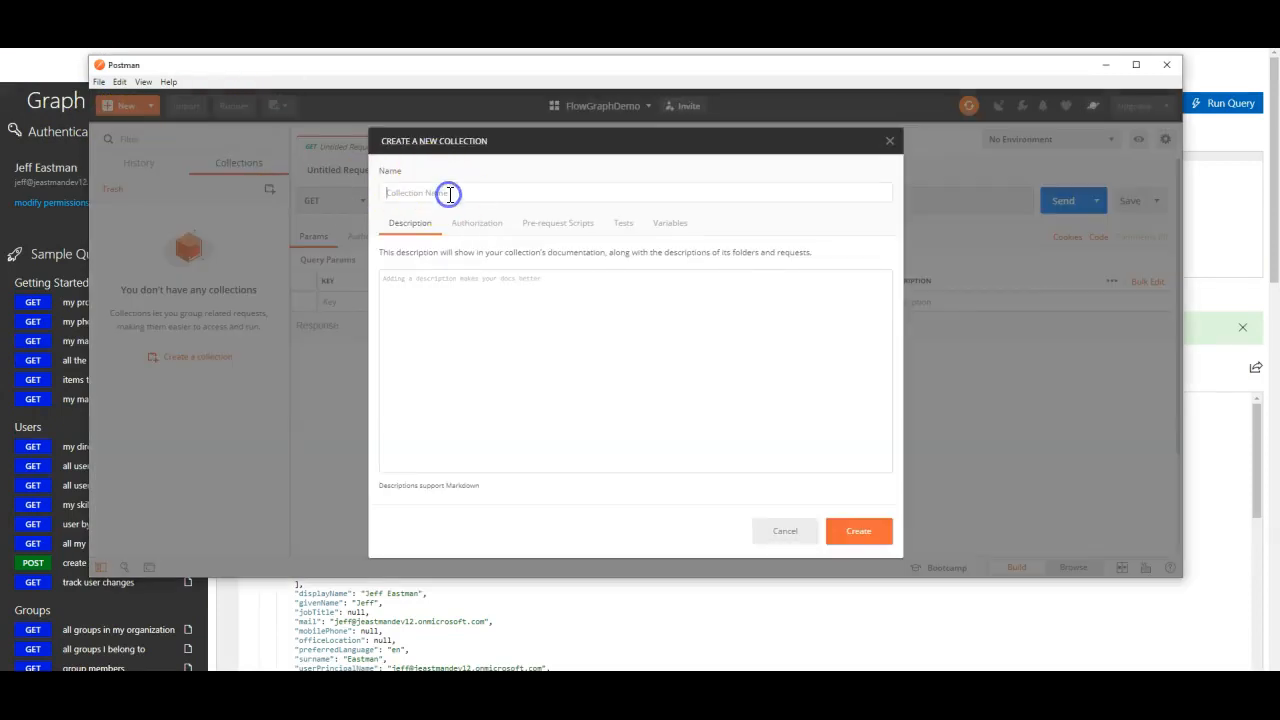
pyautogui.write('FlowGraphDemo')
pyautogui.click(788, 359)
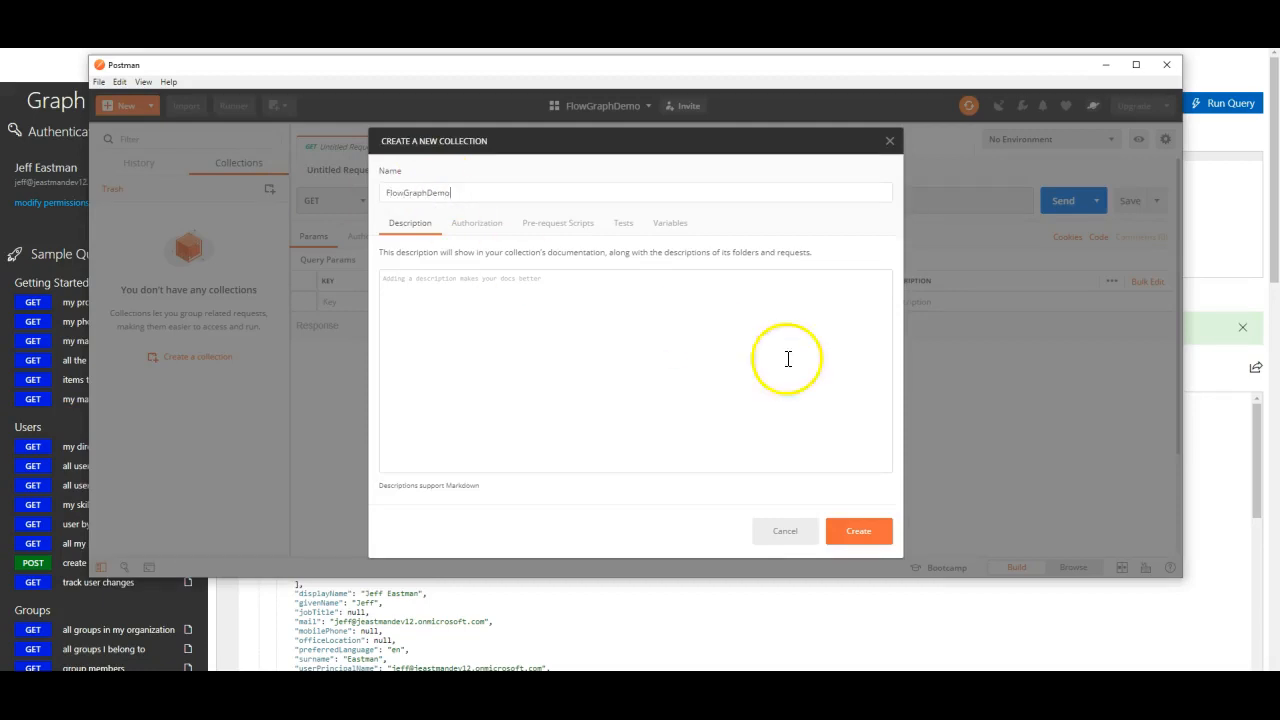
pyautogui.click(866, 533)
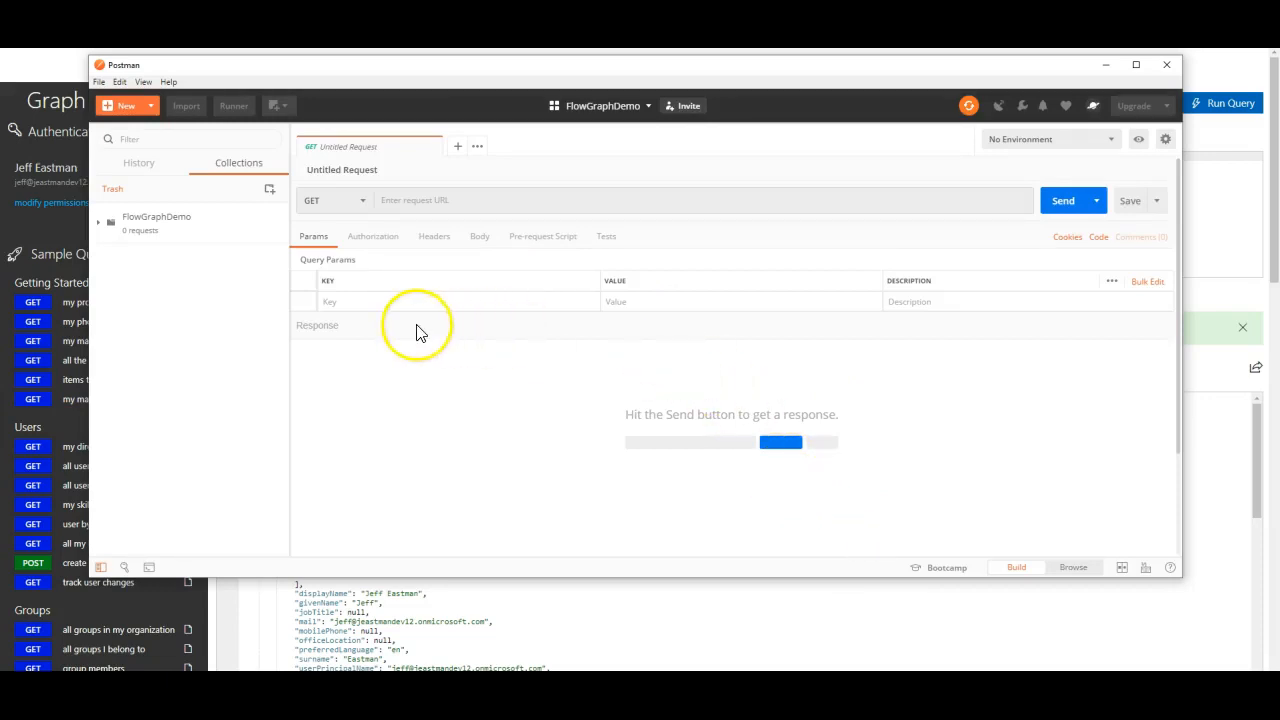
# - Start a new environment and name it FlowGraphDemo
pyautogui.click(1138, 147)
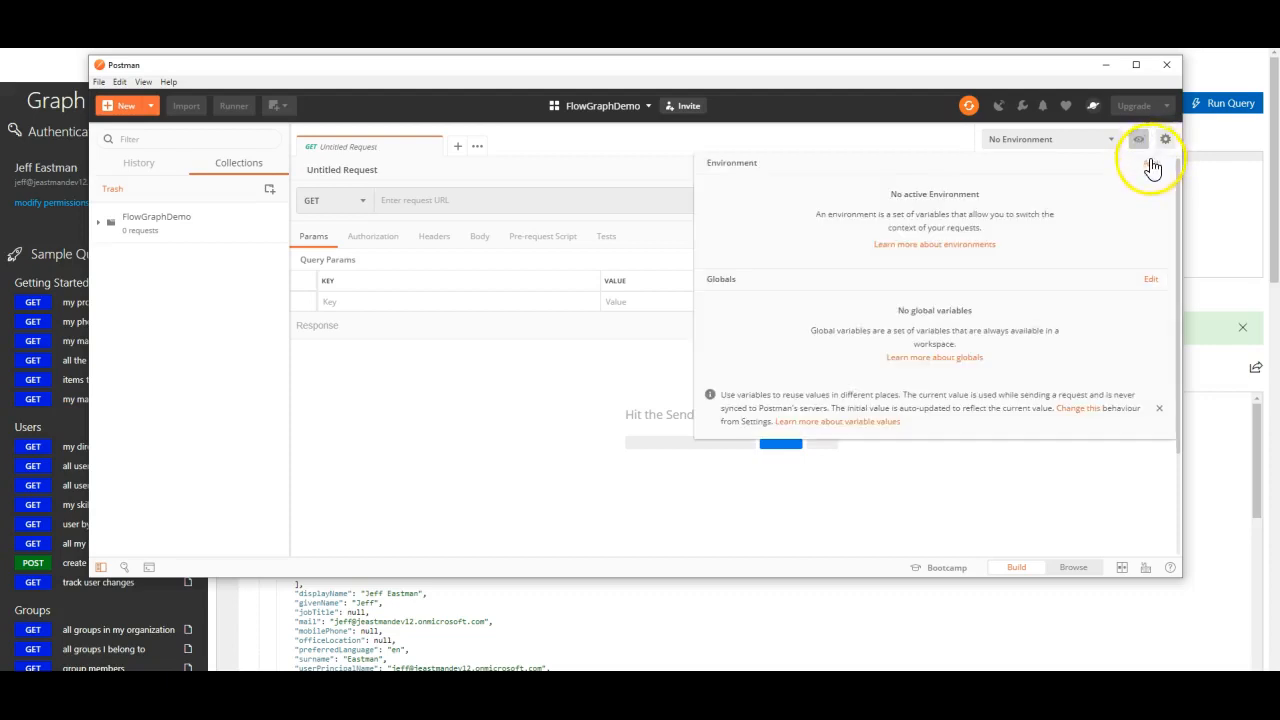
pyautogui.click(1150, 160)
pyautogui.click(687, 225)
pyautogui.write('FlowGraphDemo')
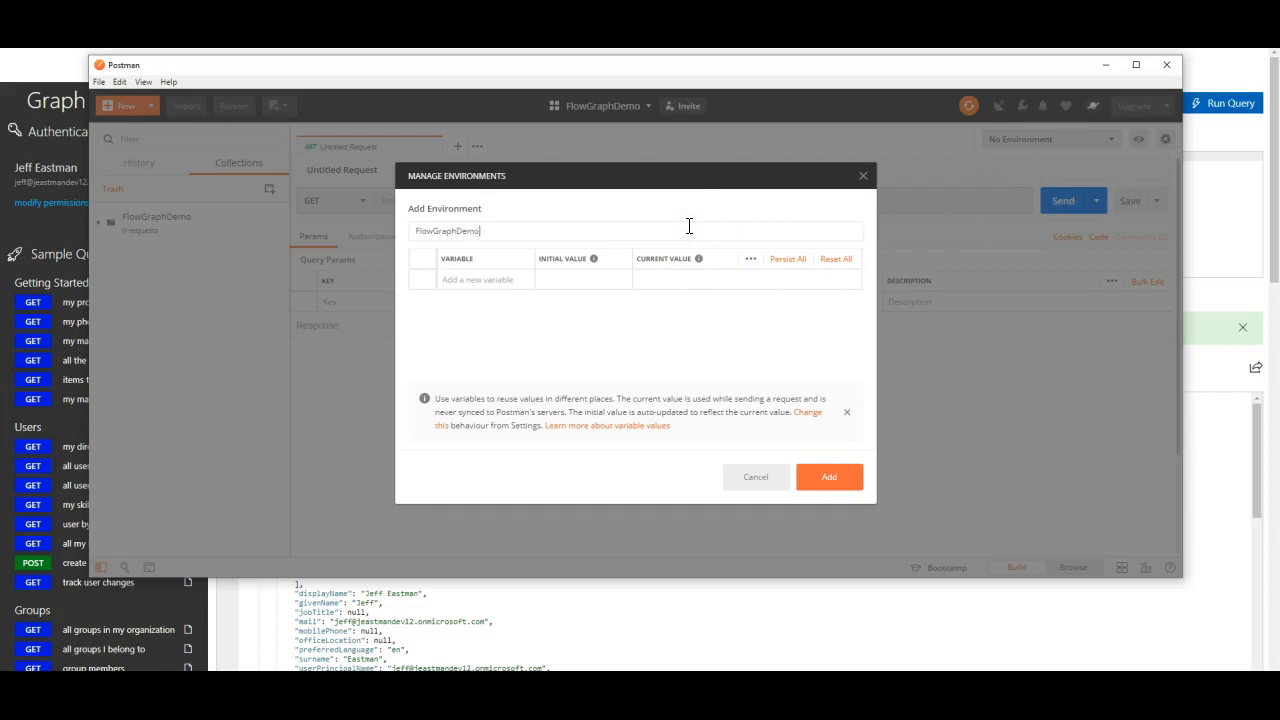
pyautogui.press('Tab')
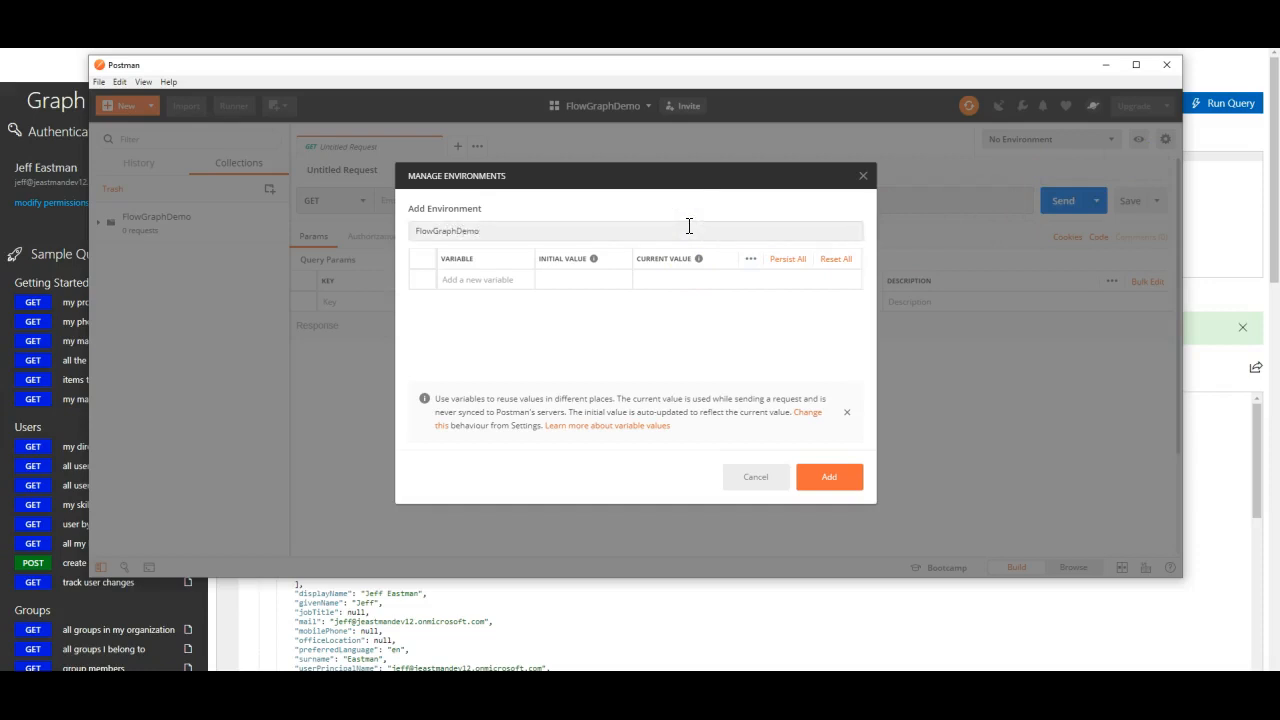
# - Add an environment variable my_app_id with the registered application's ID as its initial value
pyautogui.click(484, 279)
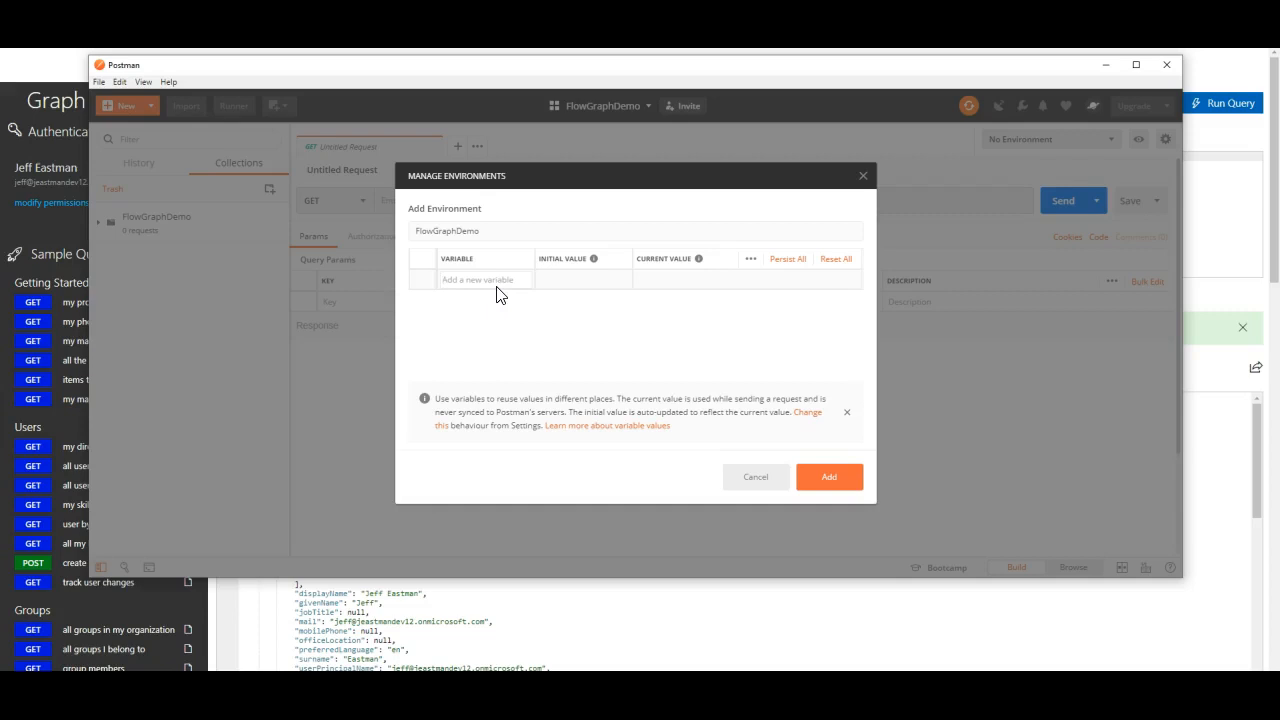
pyautogui.write('my_')
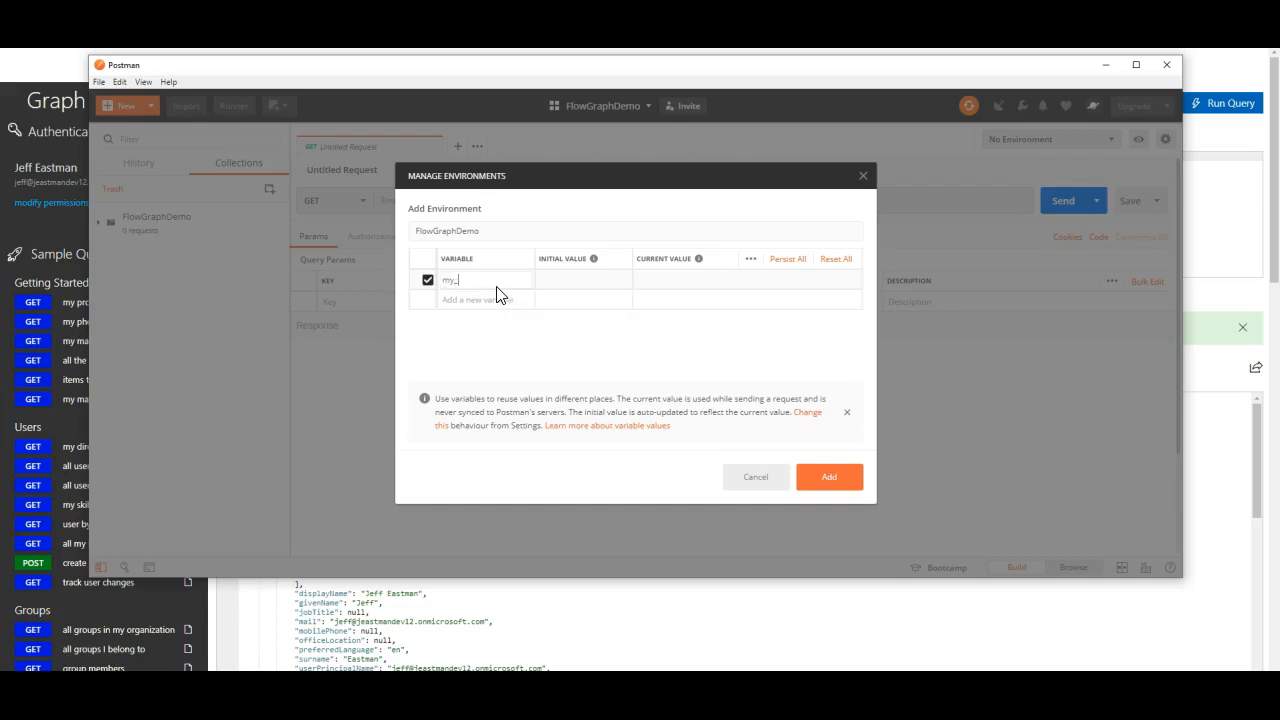
pyautogui.write('app_id')
pyautogui.press('Tab')
pyautogui.hotkey('shift', 'Tab')
pyautogui.hotkey('alt', 'Tab')
pyautogui.hotkey('alt', 'Tab')
pyautogui.hotkey('alt', 'Tab')
pyautogui.hotkey('alt', 'Tab')
pyautogui.hotkey('alt', 'Tab')
pyautogui.hotkey('alt', 'Tab')
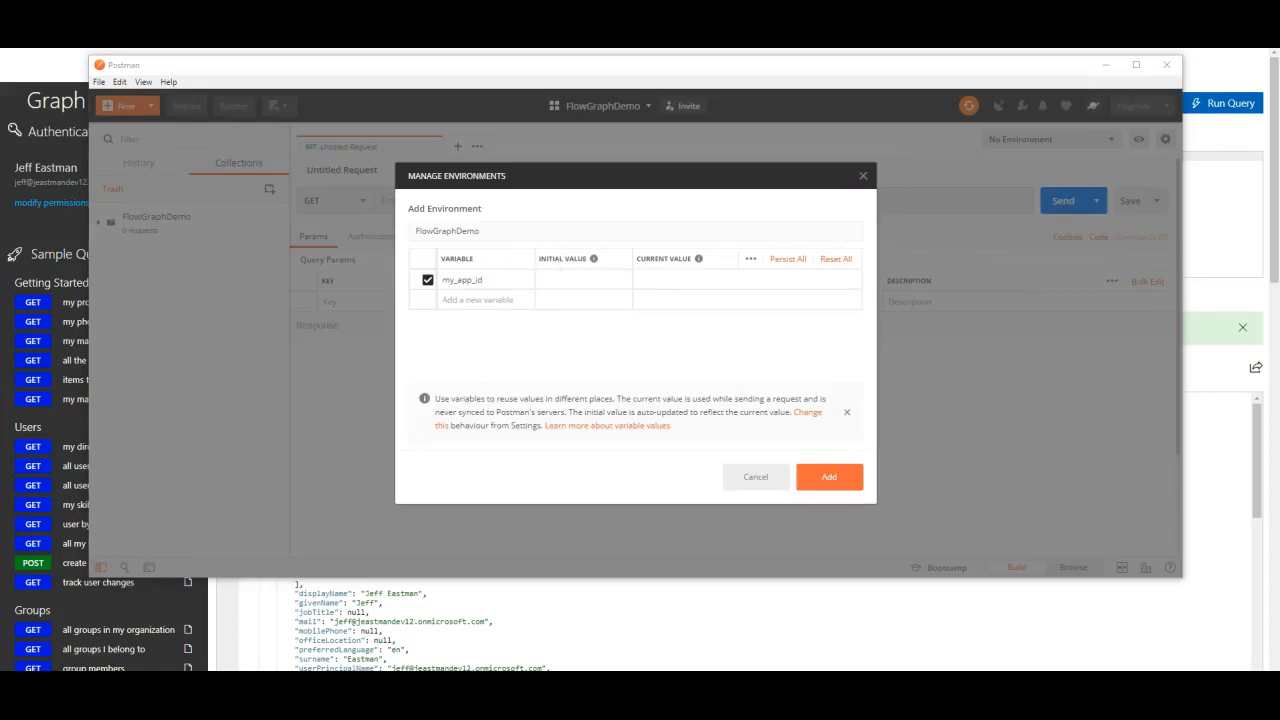
pyautogui.click(586, 279)
pyautogui.write('5b5adb94-5771-41f9-890d-9a24430f3905')
pyautogui.press('Tab')
pyautogui.press('Tab')
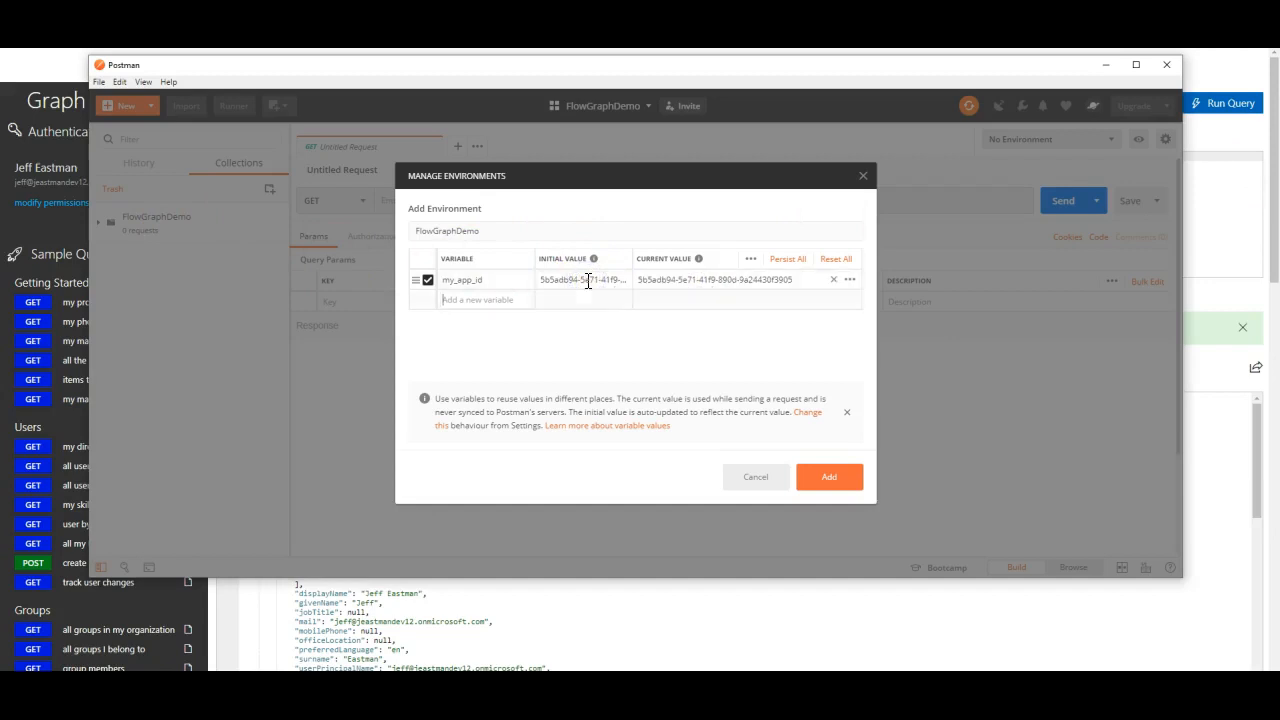
# - Add an environment variable my_tenant with the tenant ID as its initial value
pyautogui.write('my_tenant')
pyautogui.click(416, 232)
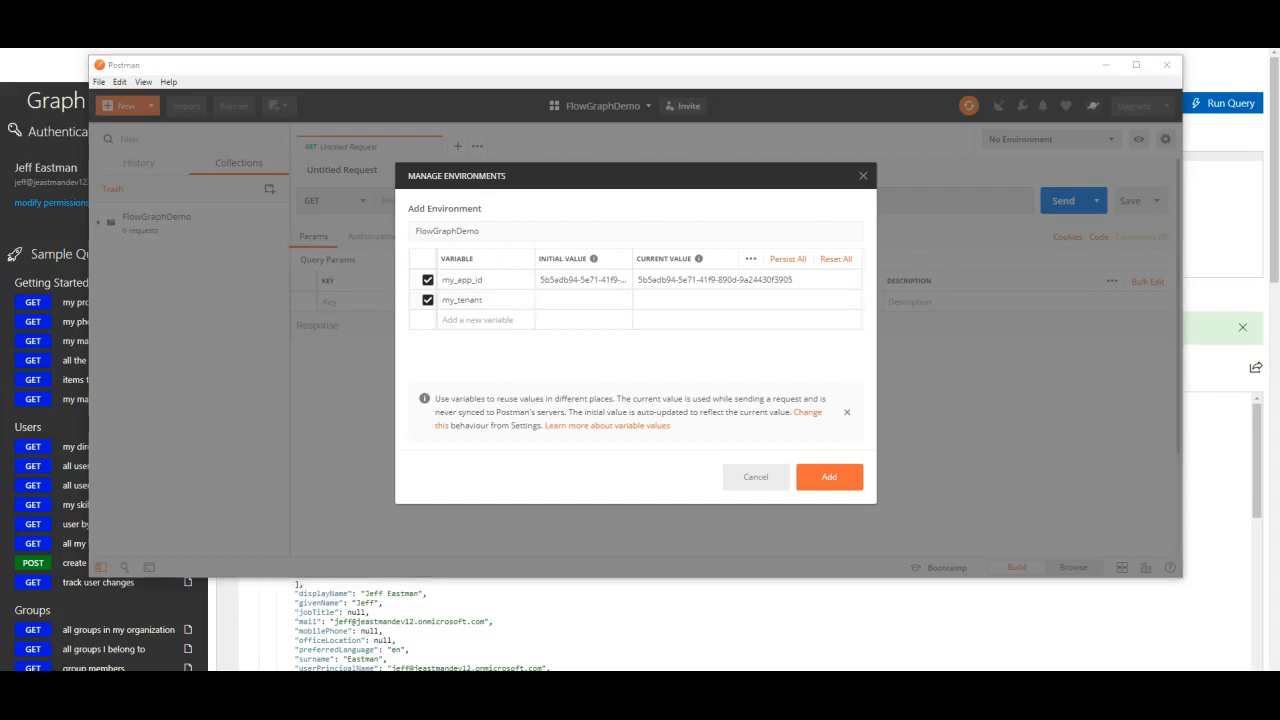
pyautogui.click(563, 297)
pyautogui.write('5736d739-d14f-43cf-8510-41fa98cd7398')
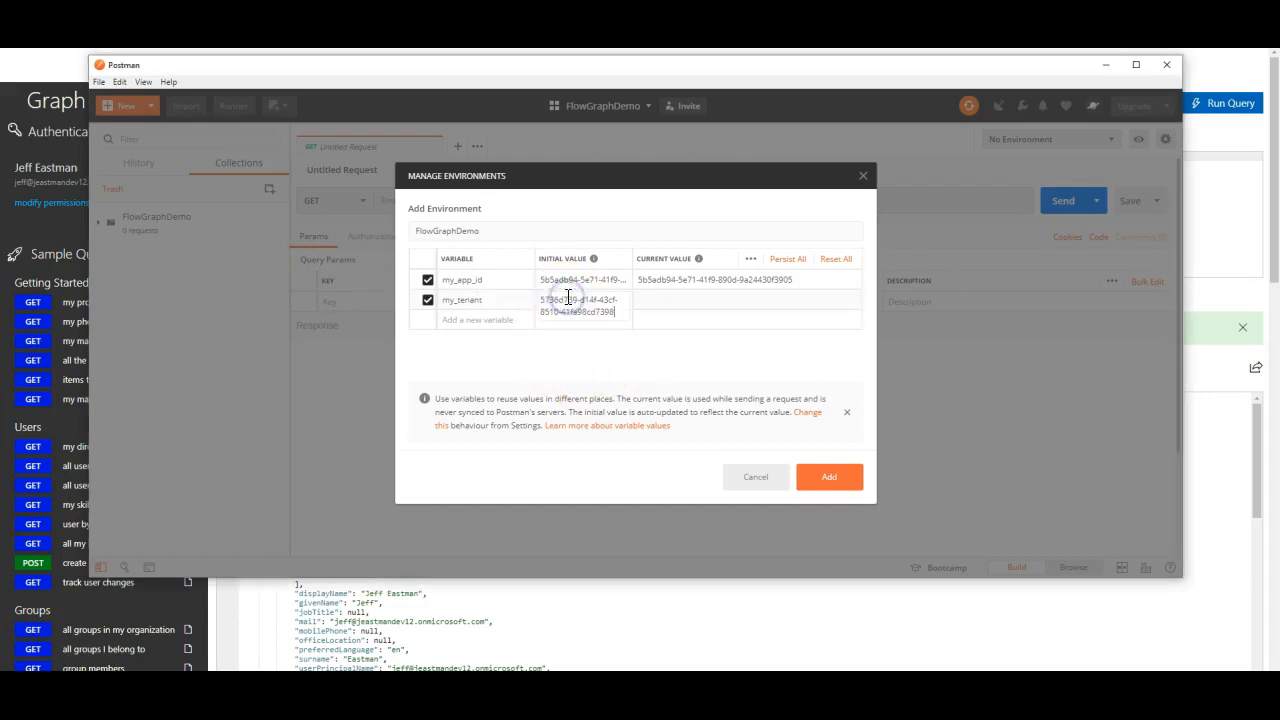
# - Add an environment variable my_app_secret and paste the application's client secret as its initial value
pyautogui.click(492, 318)
pyautogui.write('my_app_')
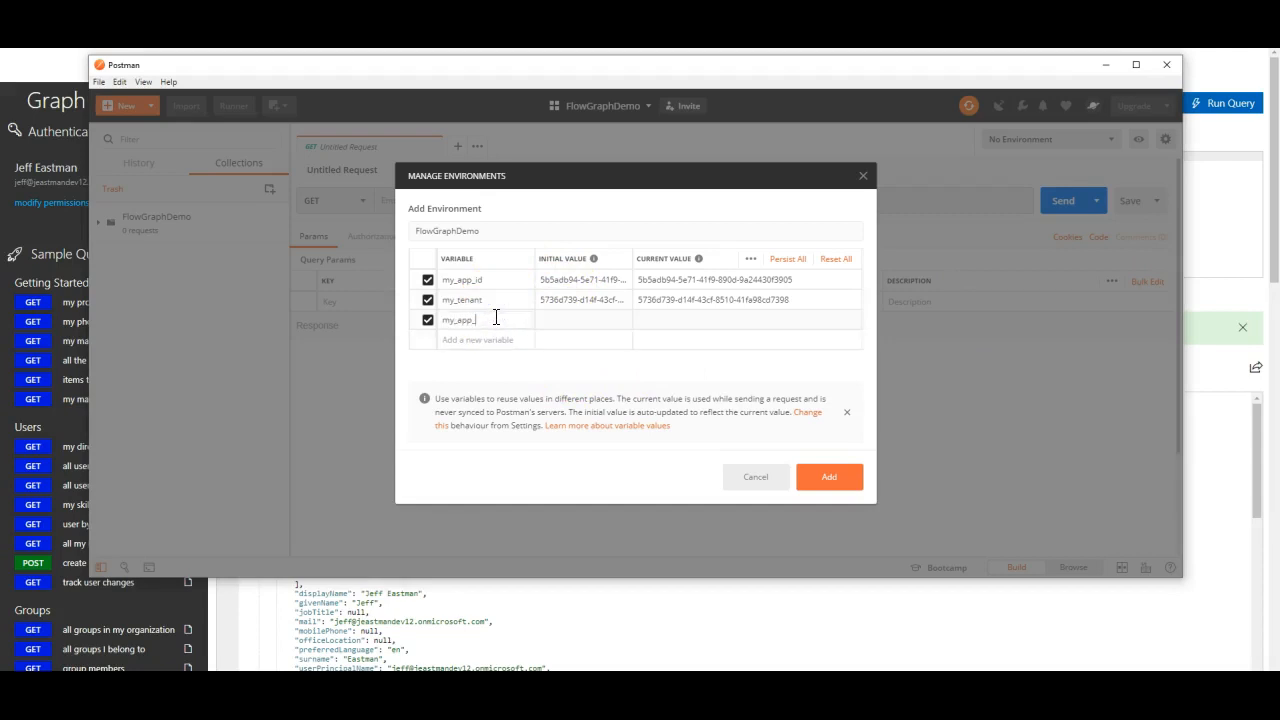
pyautogui.write('secret')
pyautogui.press('Tab')
pyautogui.click(586, 320)
pyautogui.hotkey('ctrl', 'v')
pyautogui.press('Tab')
pyautogui.press('Tab')
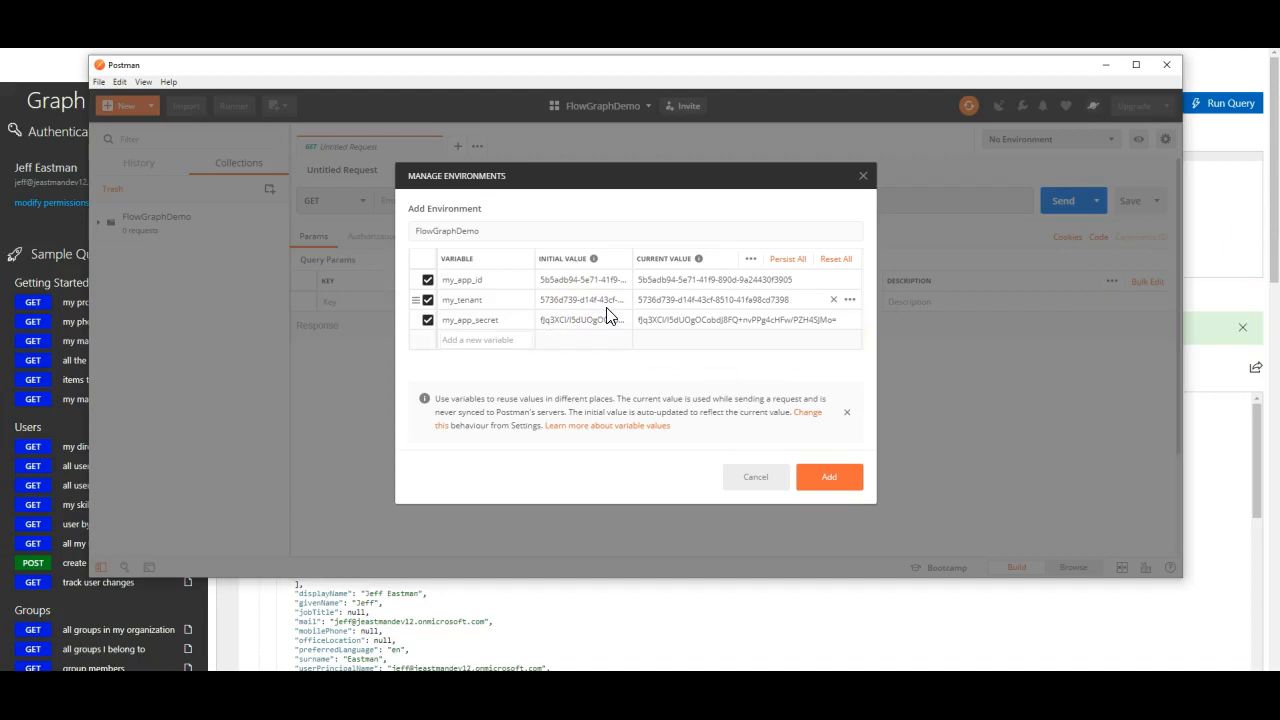
# - Add an environment variable my_access_token without a value and save the new environment
pyautogui.write('my_access')
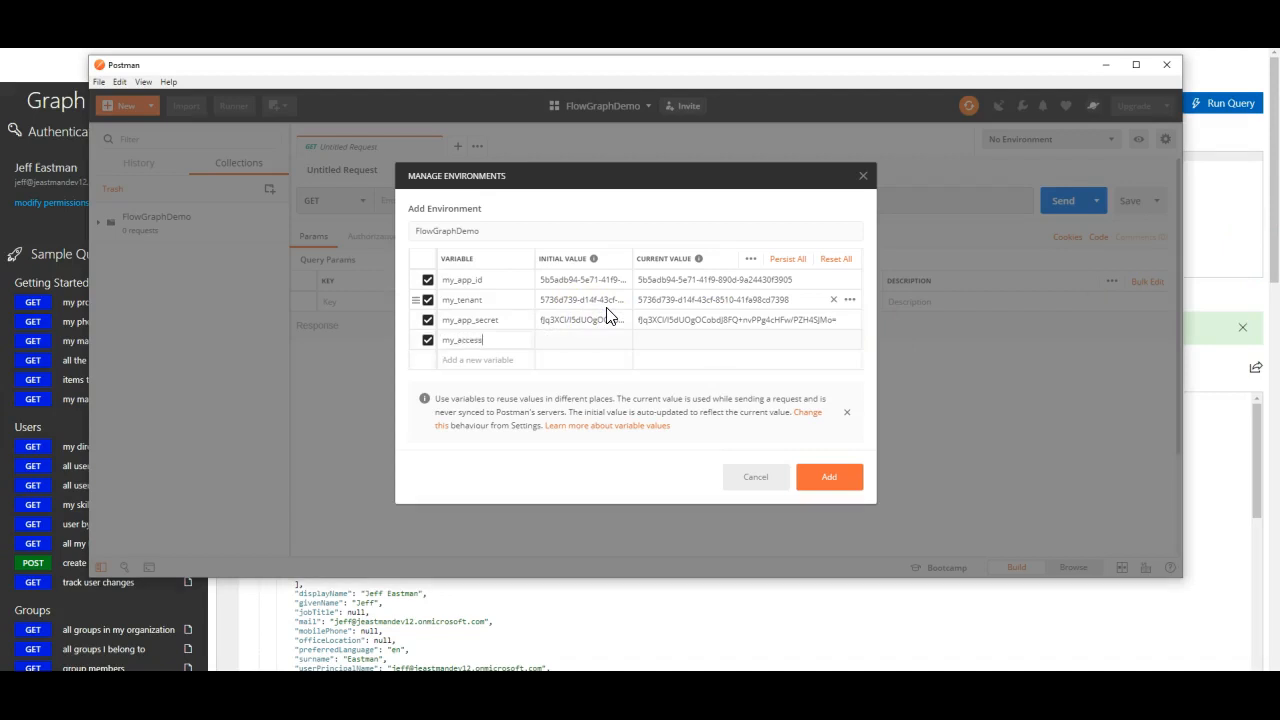
pyautogui.write('_token')
pyautogui.click(828, 480)
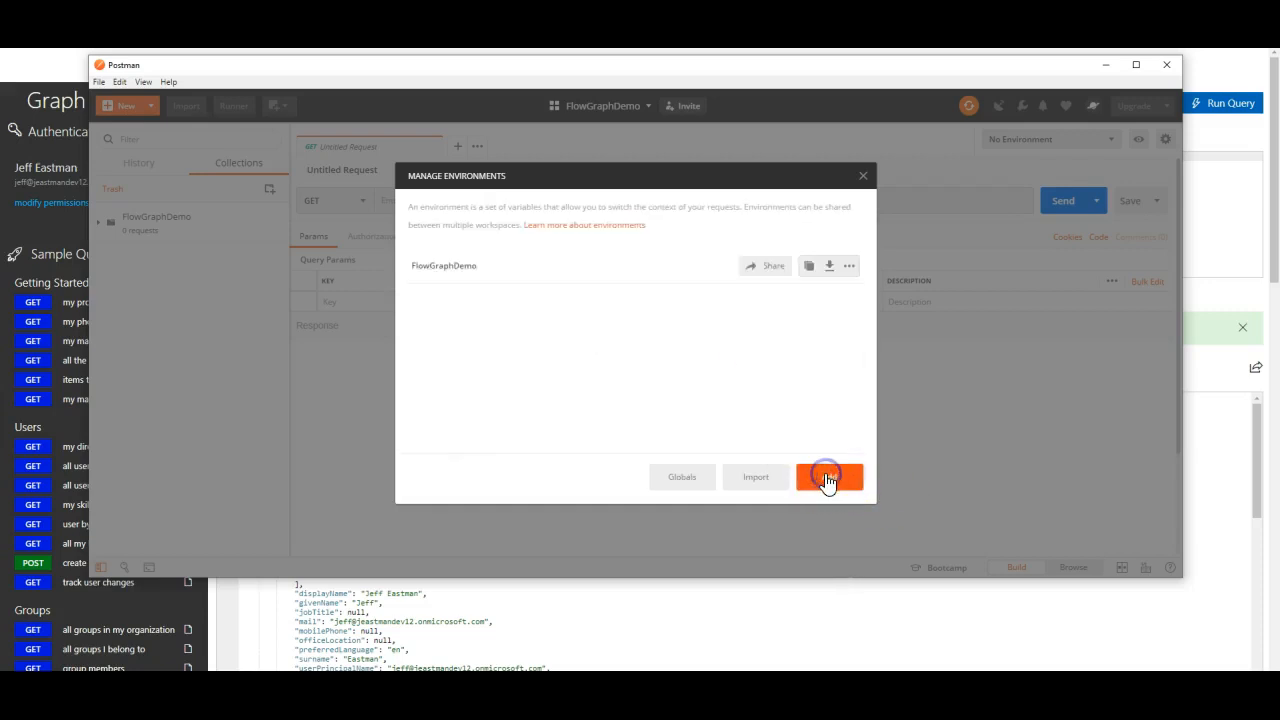
# - Close the environment manager and make FlowGraphDemo the active environment
pyautogui.click(862, 176)
pyautogui.click(1110, 141)
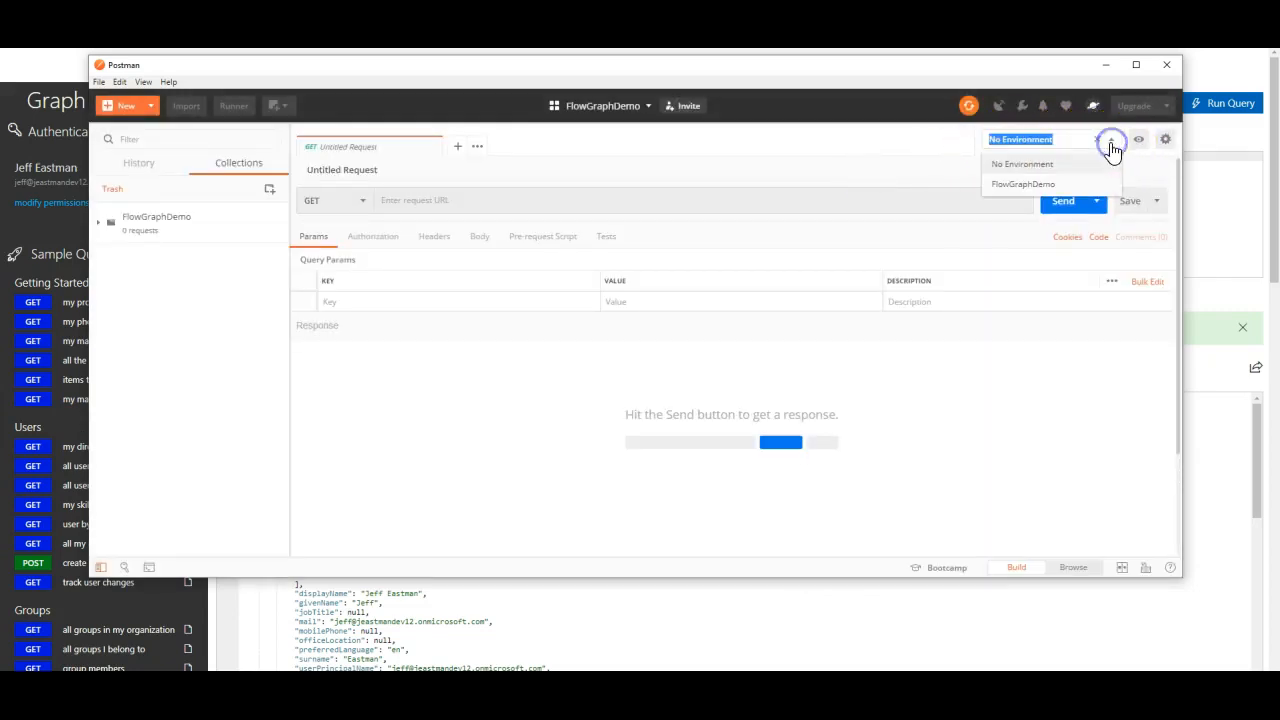
pyautogui.click(1010, 188)
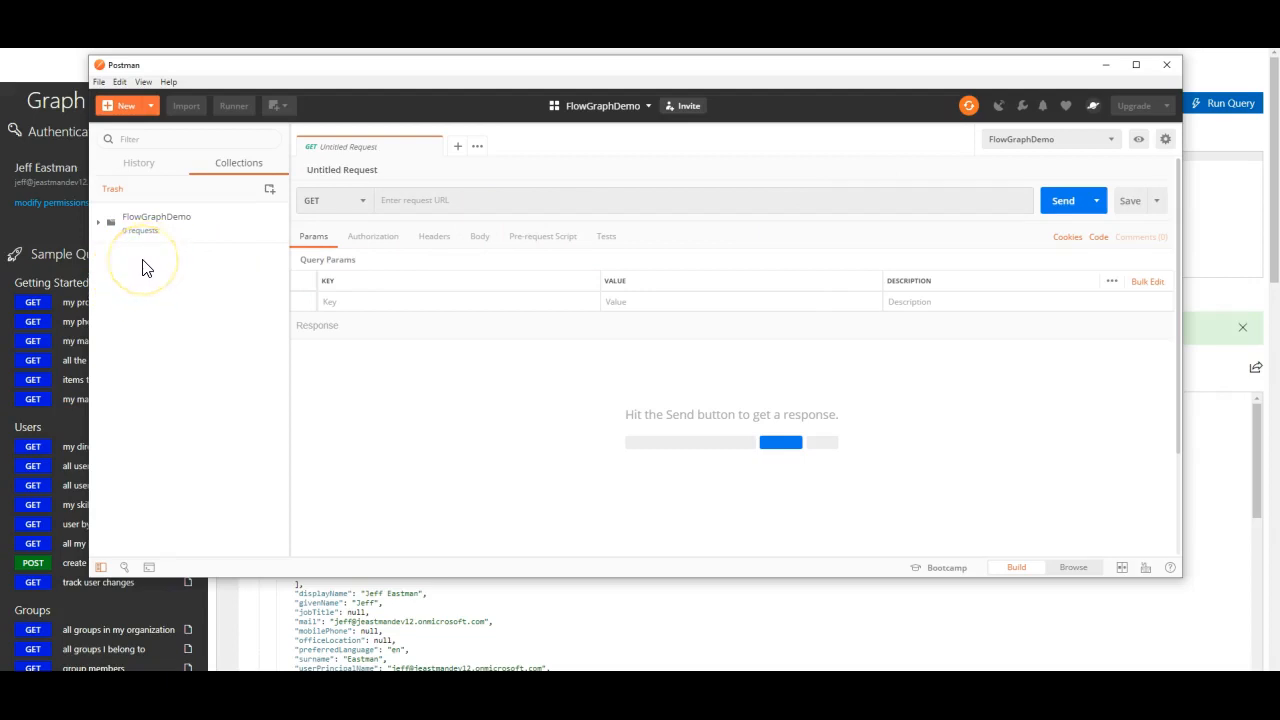
# - Add a request named Get Access Token to the FlowGraphDemo collection
pyautogui.click(276, 237)
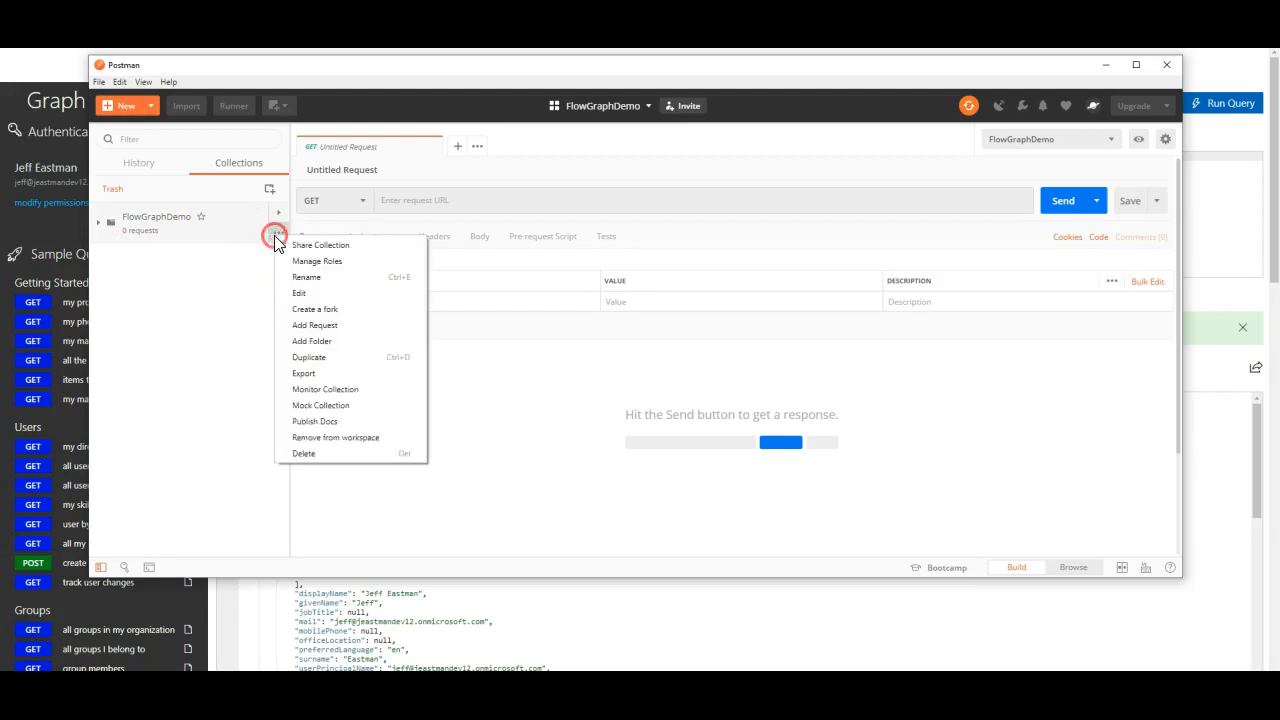
pyautogui.click(324, 326)
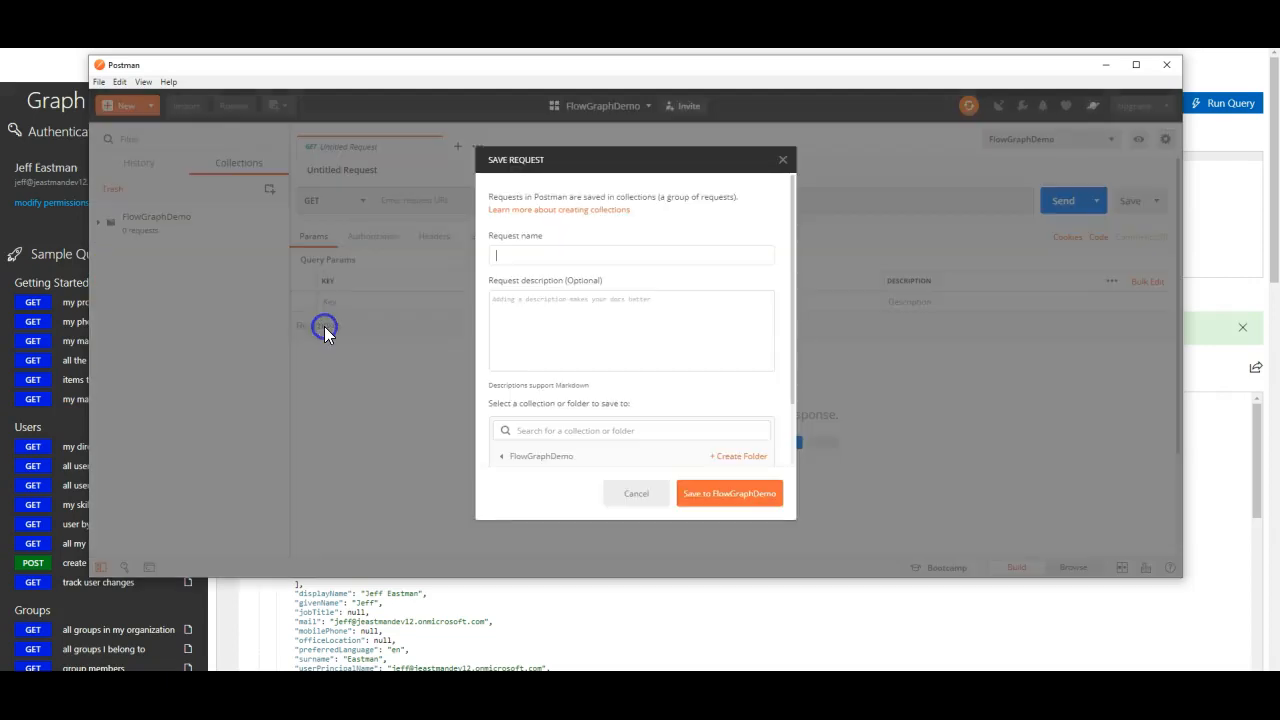
pyautogui.write('Get Access Token')
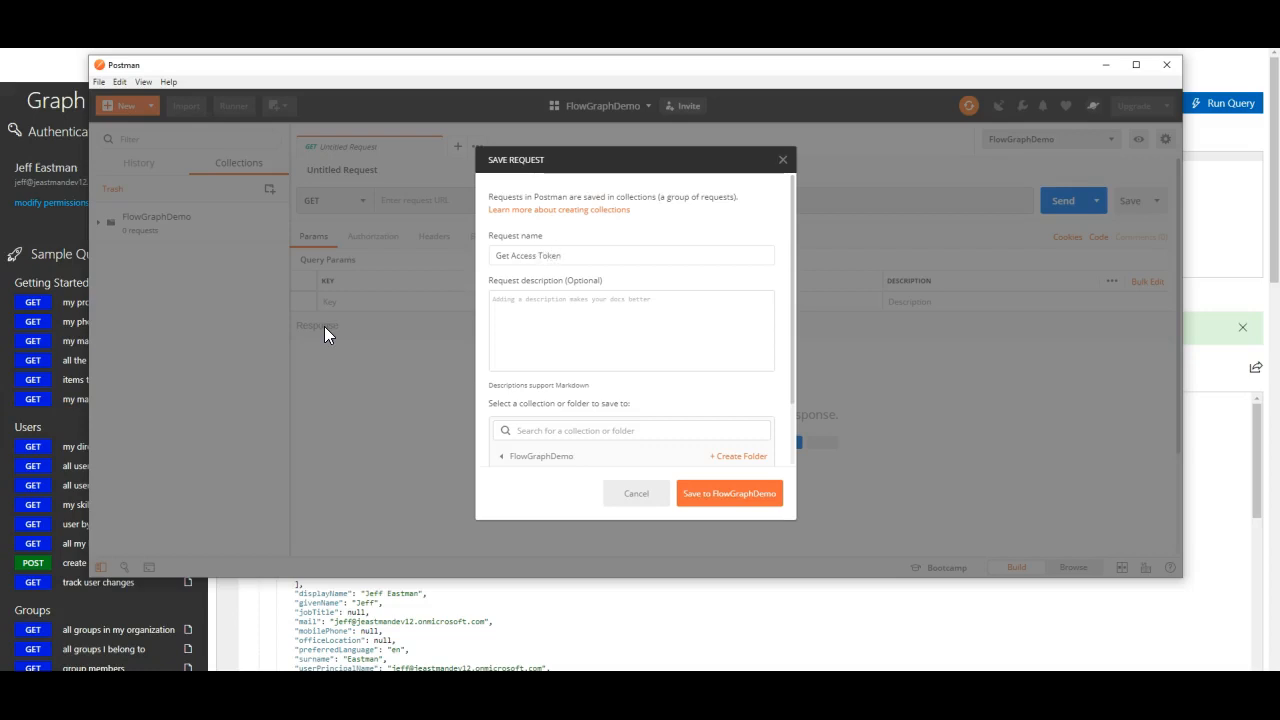
pyautogui.click(742, 490)
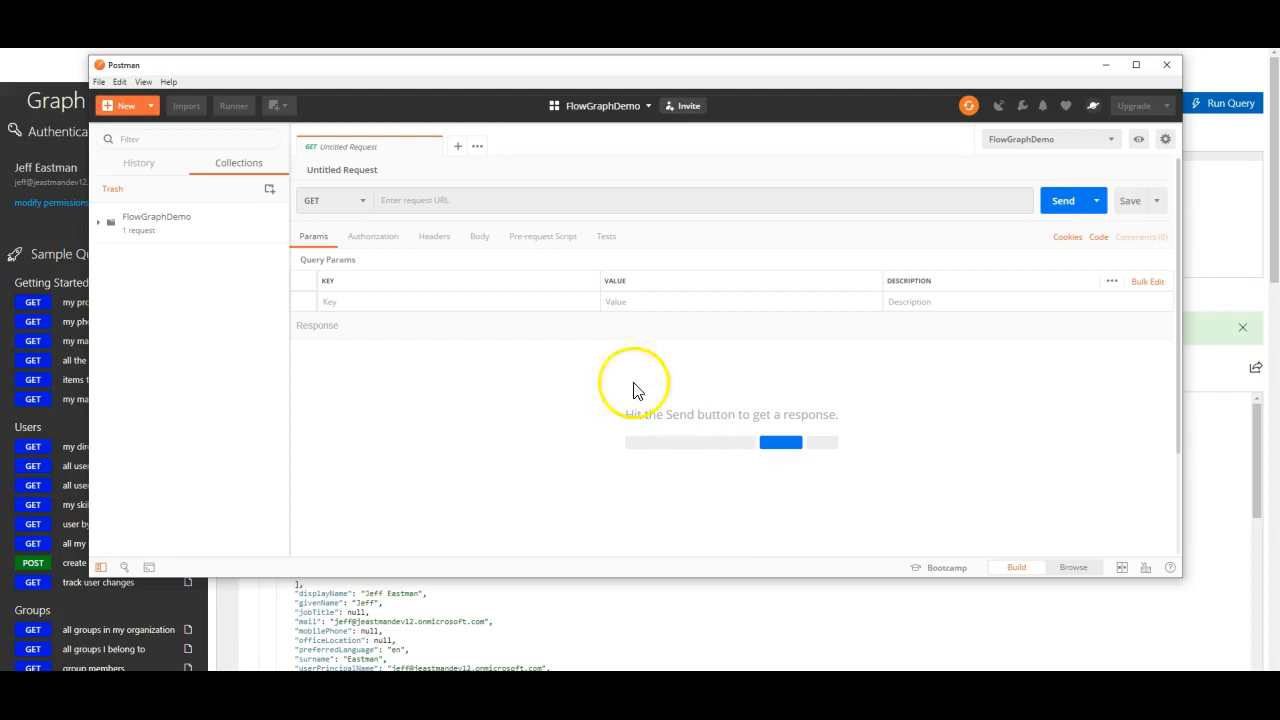
pyautogui.click(466, 202)
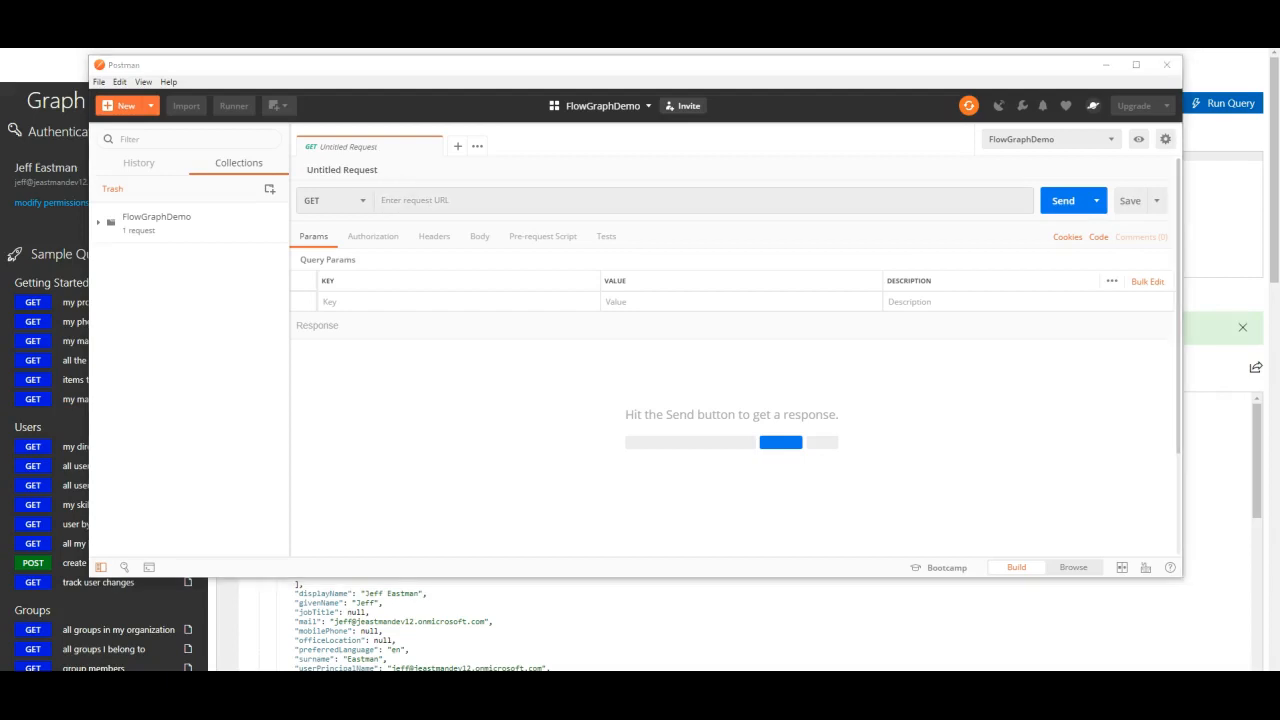
pyautogui.click(480, 199)
pyautogui.hotkey('ctrl', 'v')
pyautogui.click(513, 200)
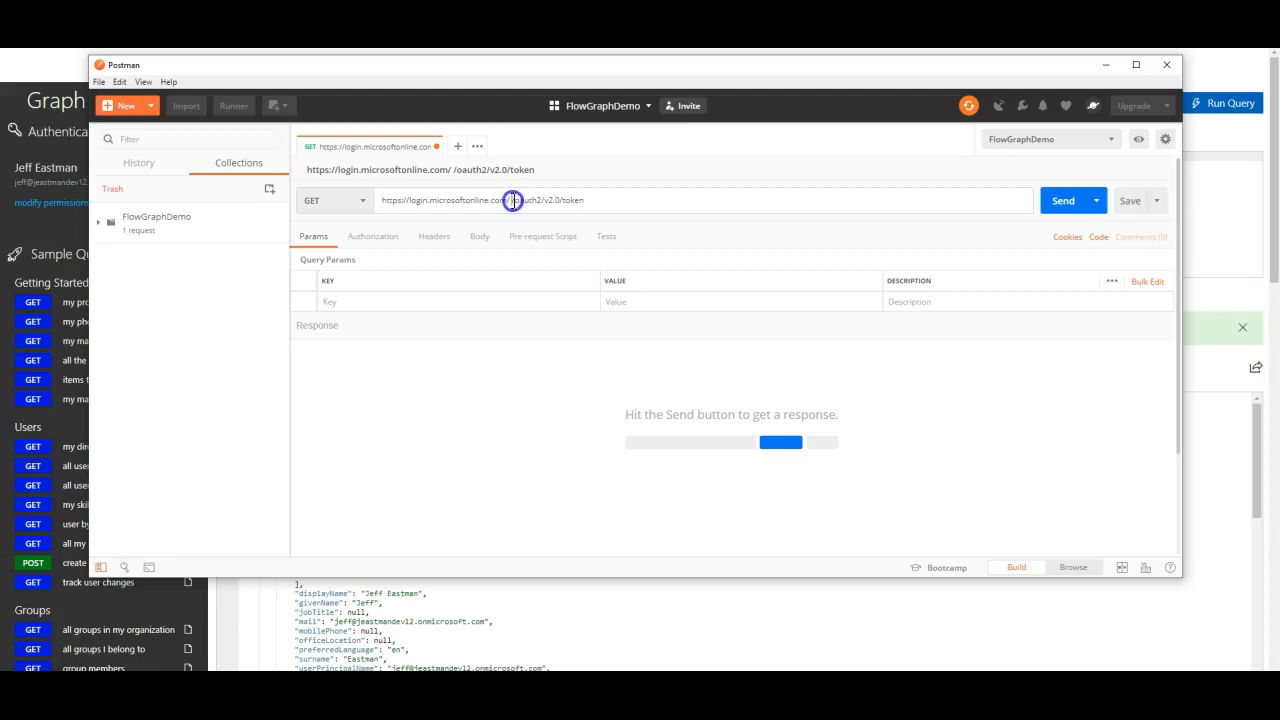
pyautogui.press('BackSpace')
pyautogui.write('{{my_')
pyautogui.write('tenant')
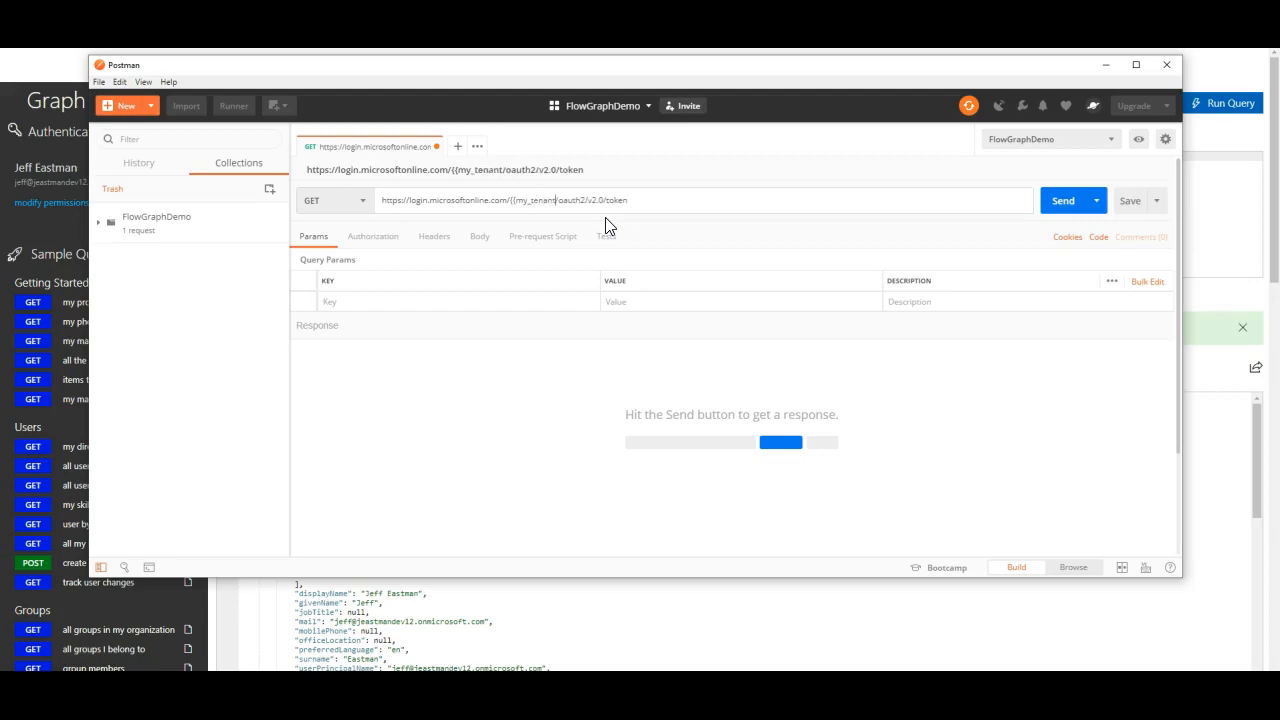
pyautogui.write('}}')
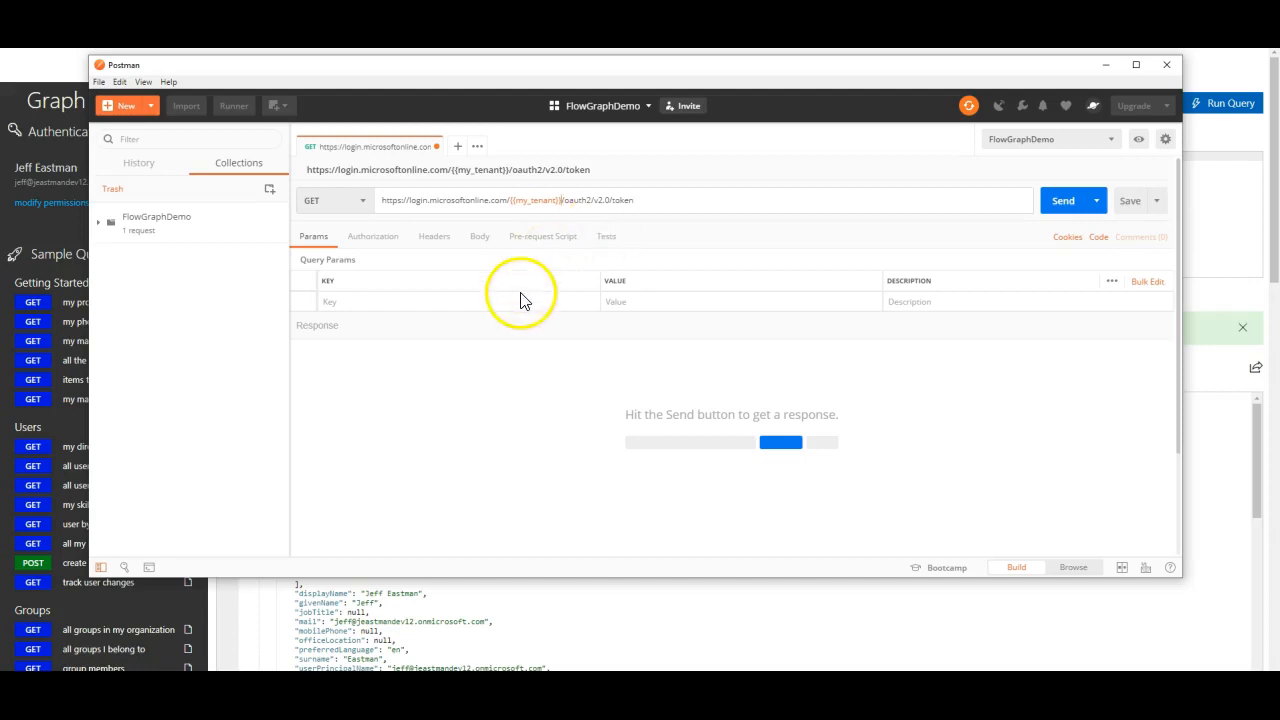
# - Add a Content-Type header to the token request
pyautogui.click(424, 240)
pyautogui.click(407, 273)
pyautogui.write('Conte')
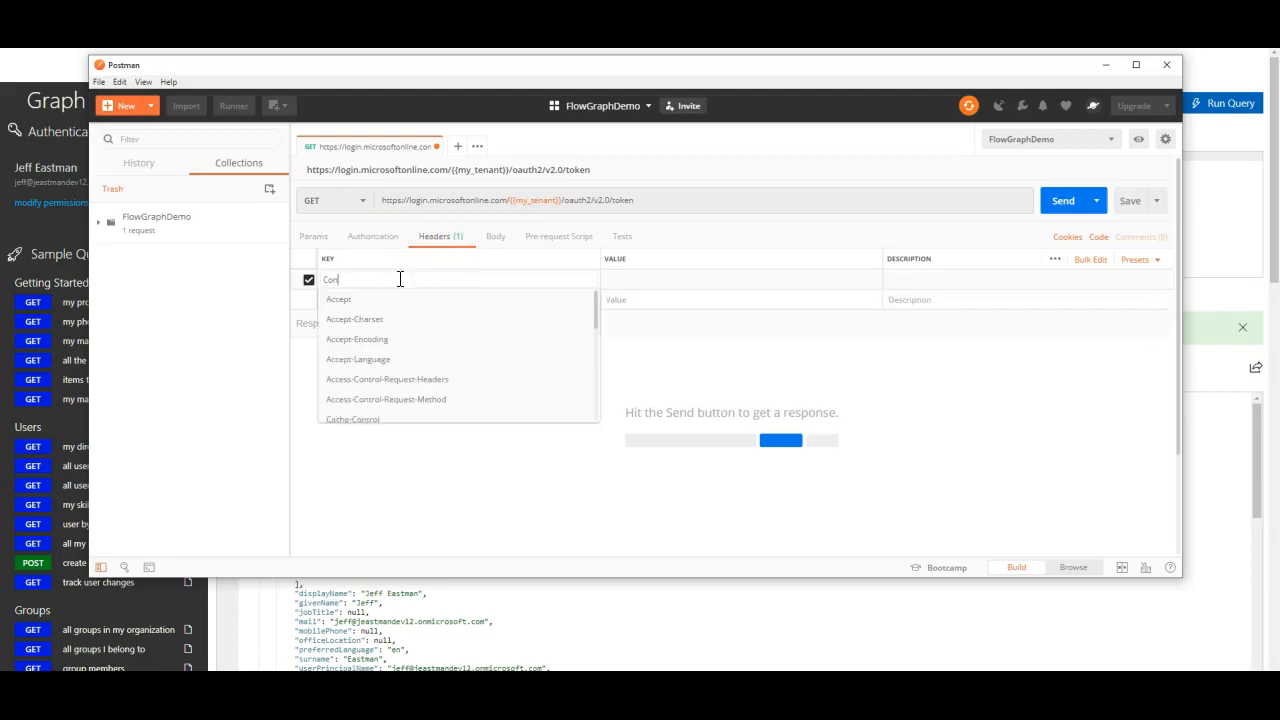
pyautogui.press('Down')
pyautogui.press('Down')
pyautogui.press('Down')
pyautogui.press('Down')
pyautogui.press('Return')
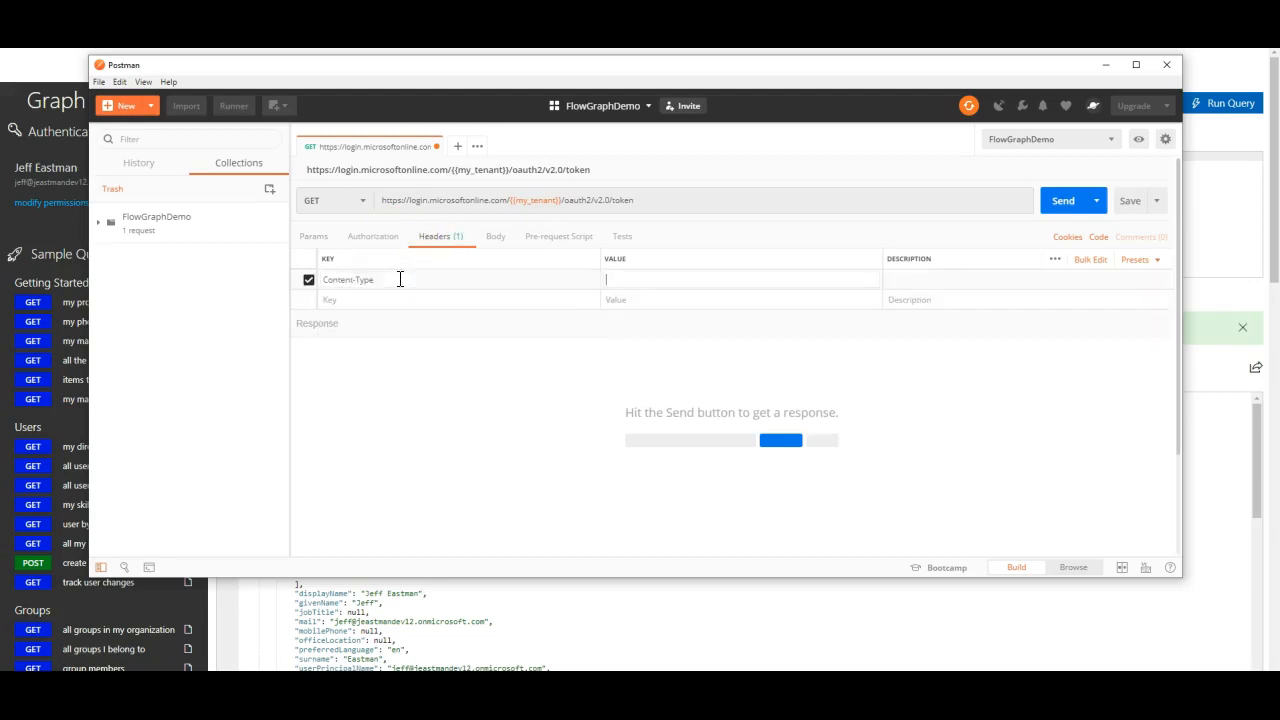
# - Set the Content-Type header's value to application/x-www-form-urlencoded
pyautogui.write('application/x')
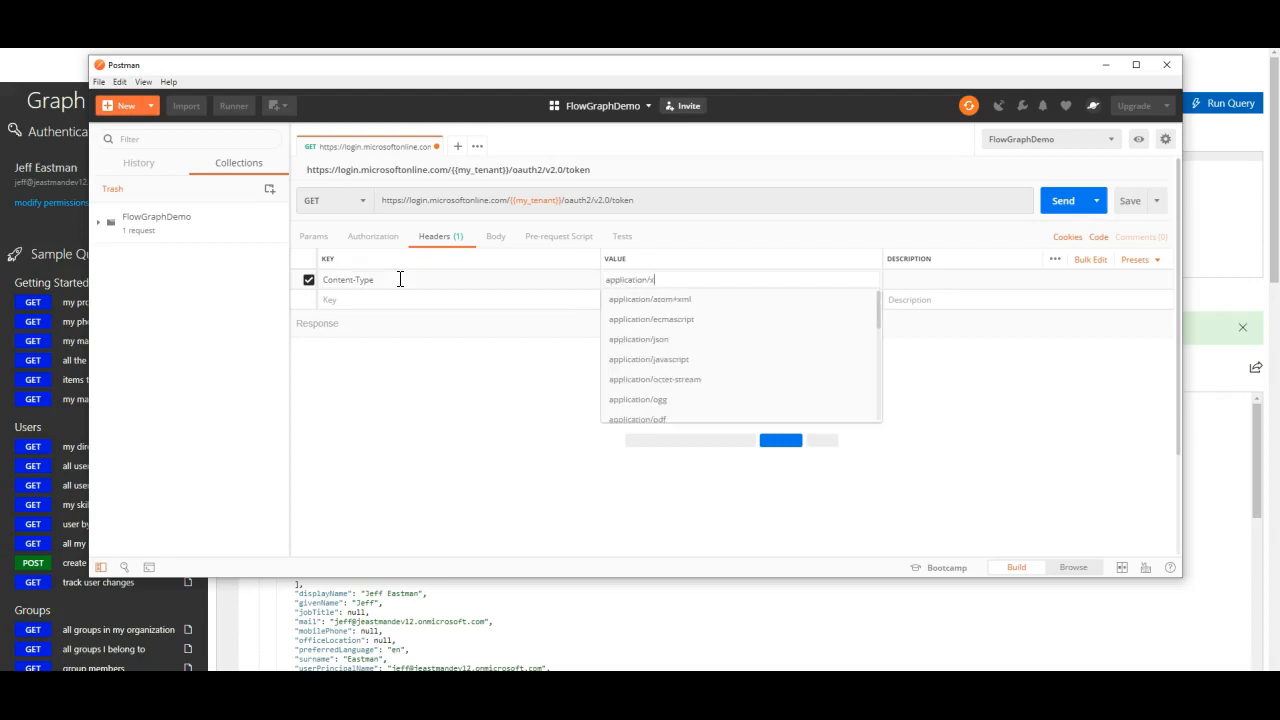
pyautogui.press('Down')
pyautogui.press('Down')
pyautogui.press('Down')
pyautogui.press('Down')
pyautogui.press('Down')
pyautogui.press('Down')
pyautogui.press('Return')
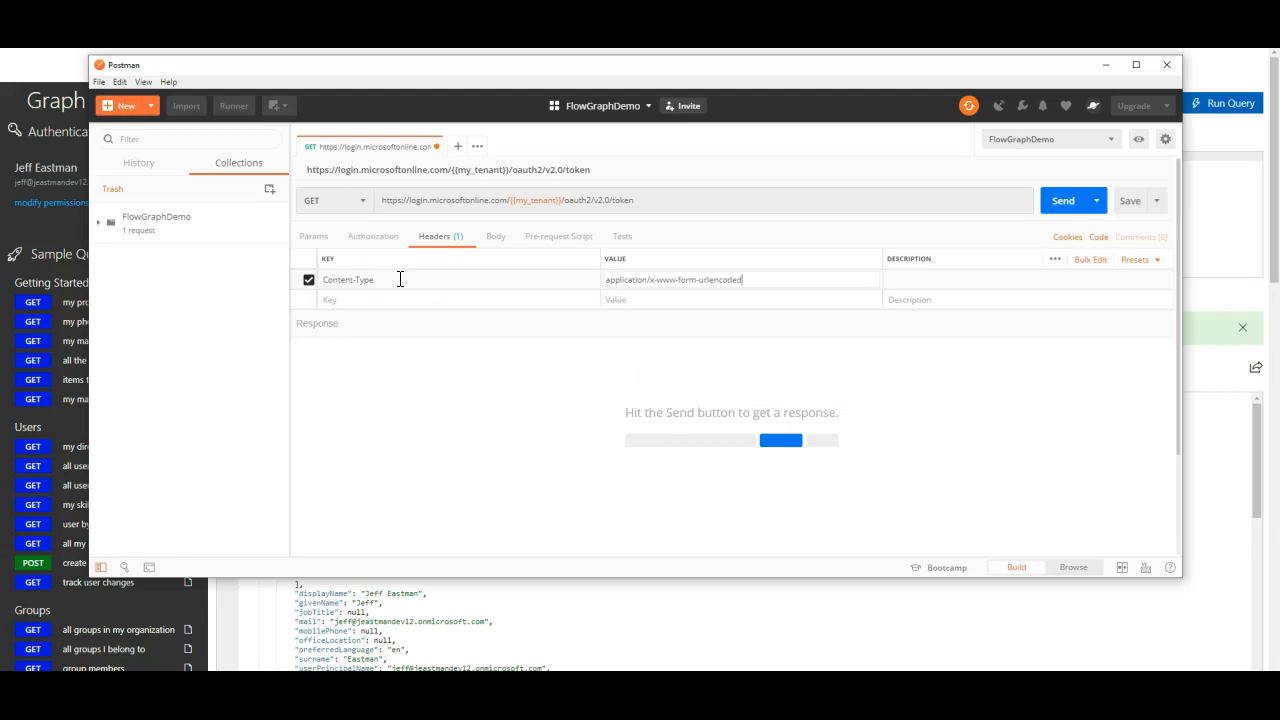
# - Make the request body x-www-form-urlencoded and add the parameter grant_type with the value client_credentials
pyautogui.click(491, 237)
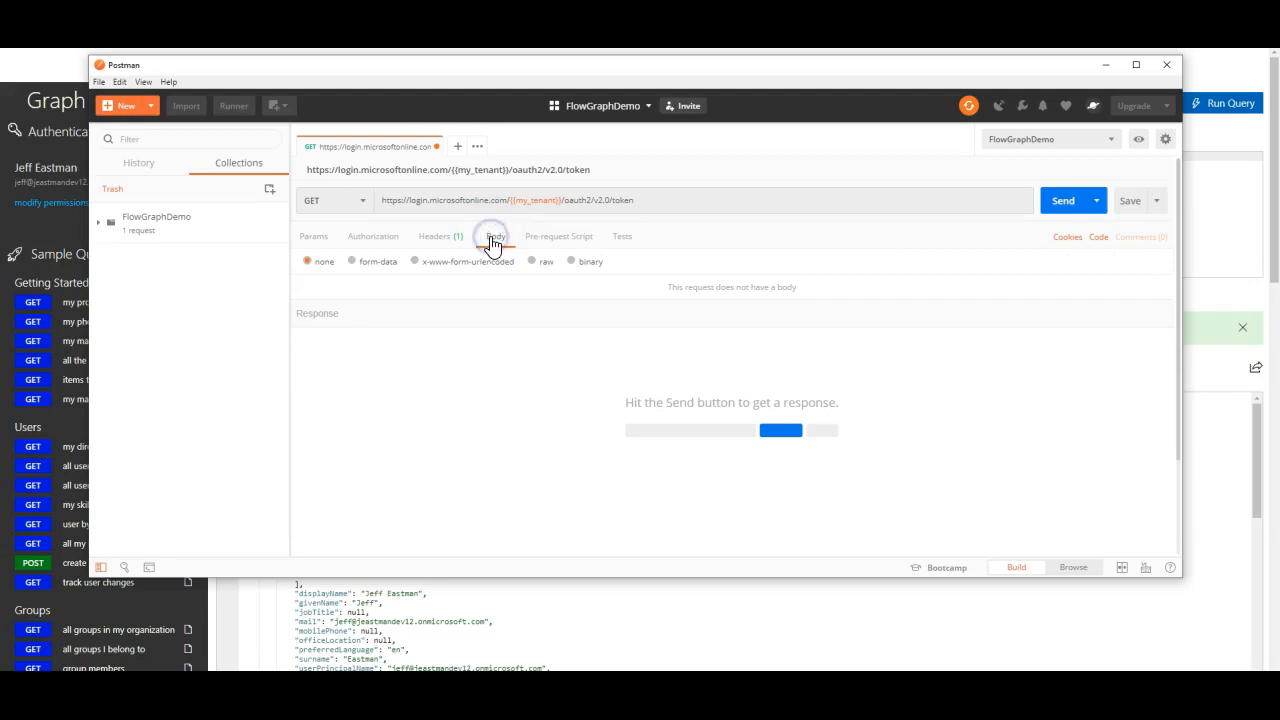
pyautogui.click(414, 261)
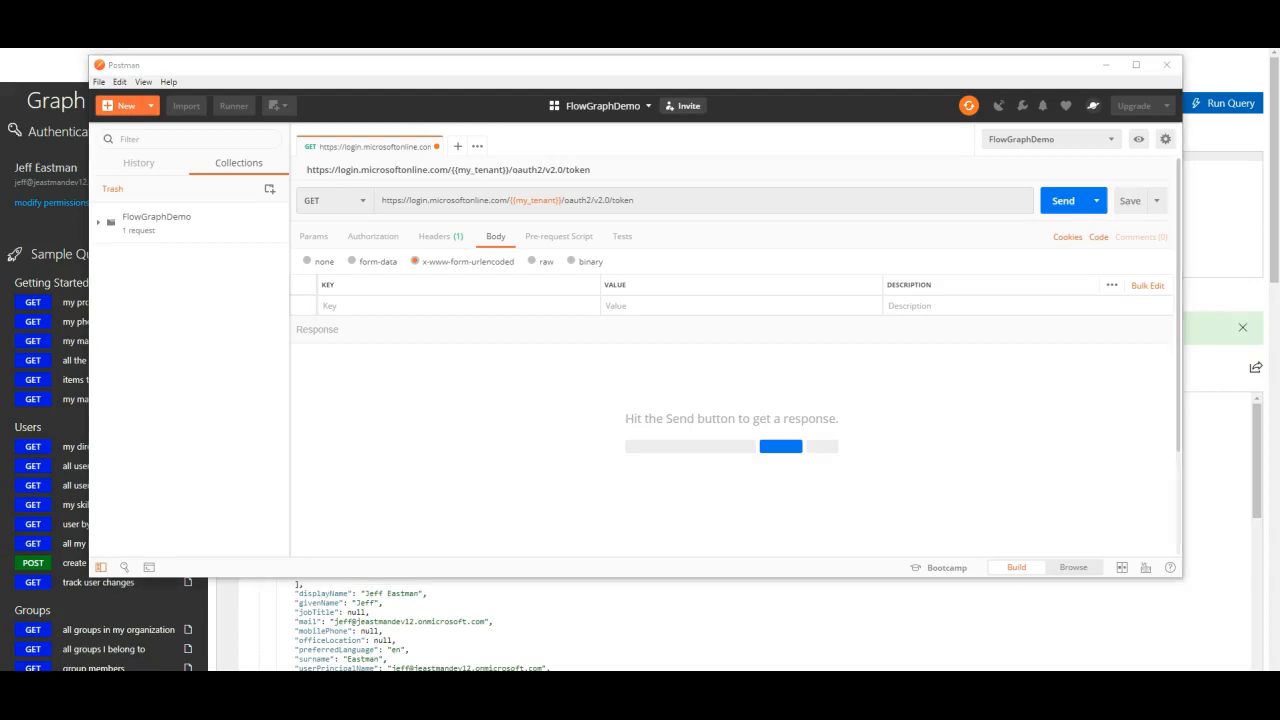
pyautogui.click(369, 304)
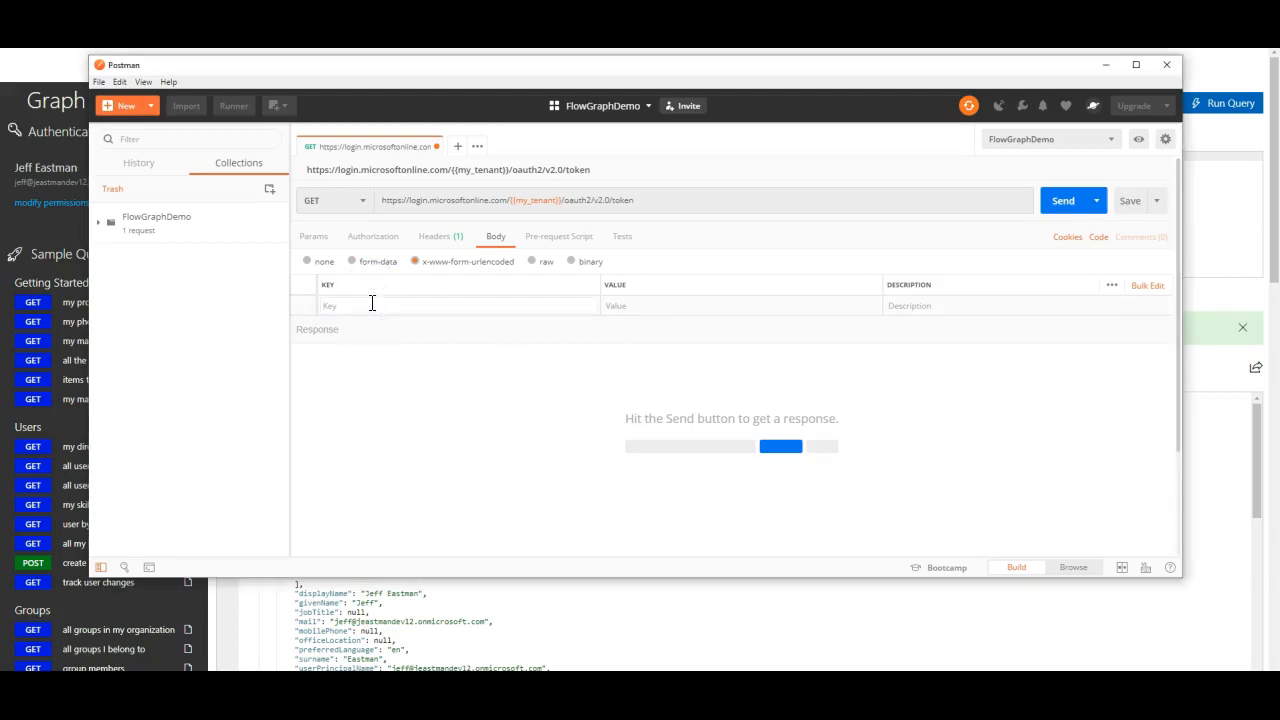
pyautogui.write('grant_type')
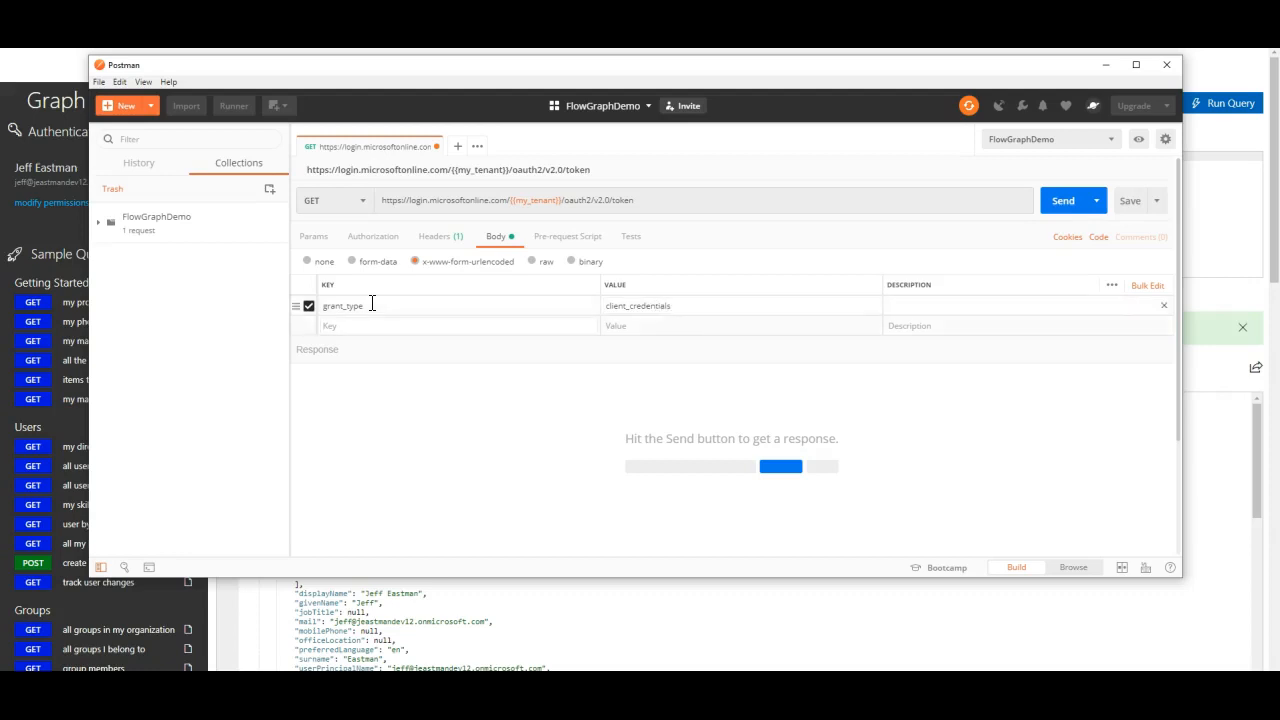
# - Add the body parameter client_id with the environment variable {{my_app_id}} as its value
pyautogui.write('client_id')
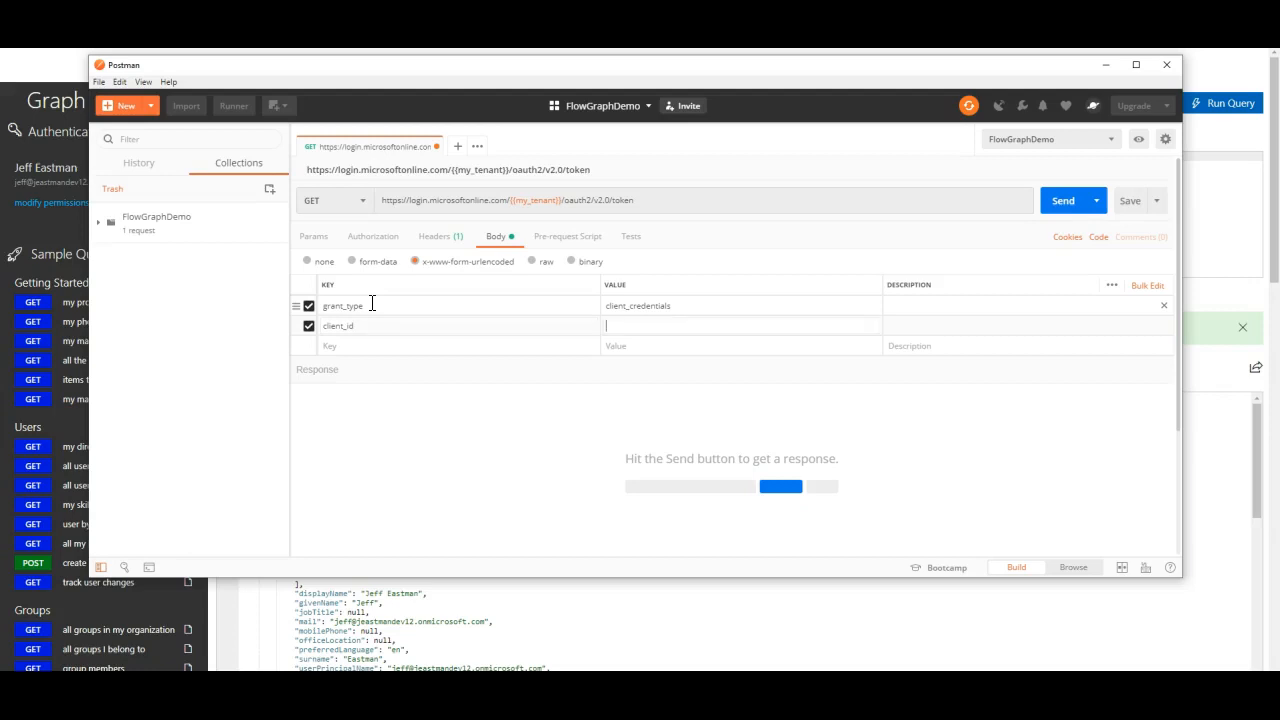
pyautogui.write('{{')
pyautogui.press('Down')
pyautogui.press('Down')
pyautogui.press('Down')
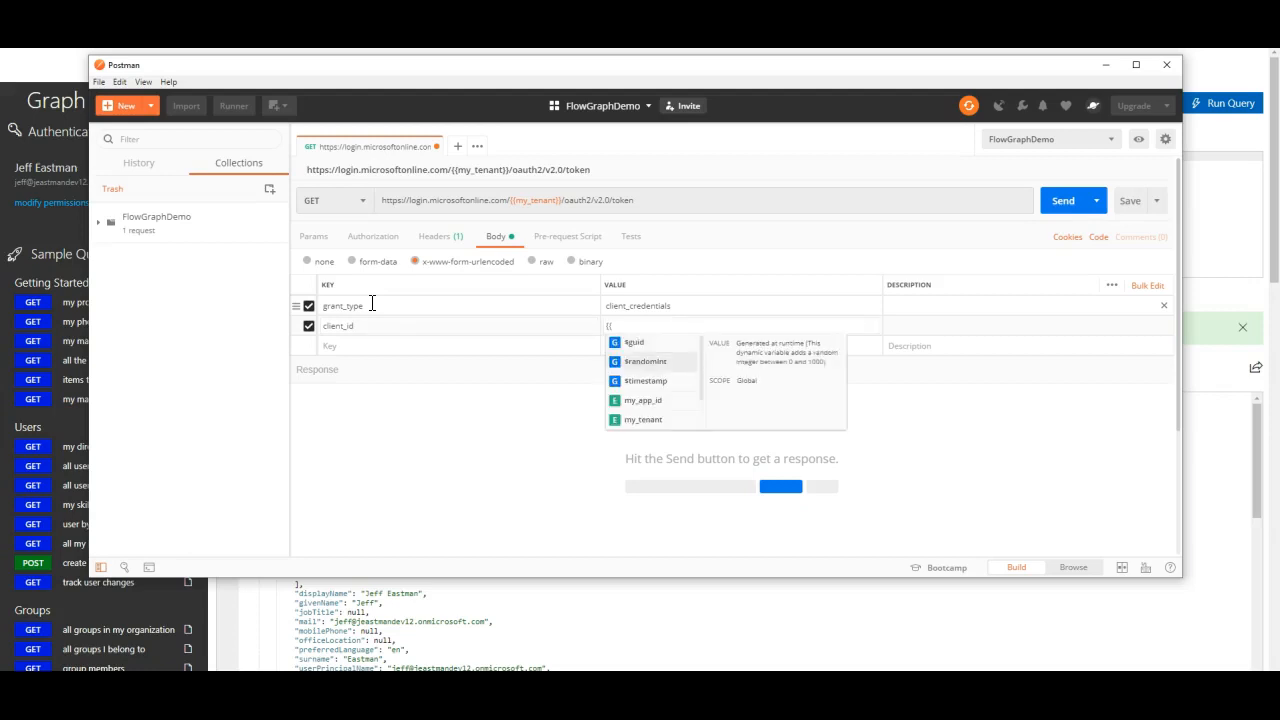
pyautogui.press('Return')
pyautogui.press('Tab')
pyautogui.press('Tab')
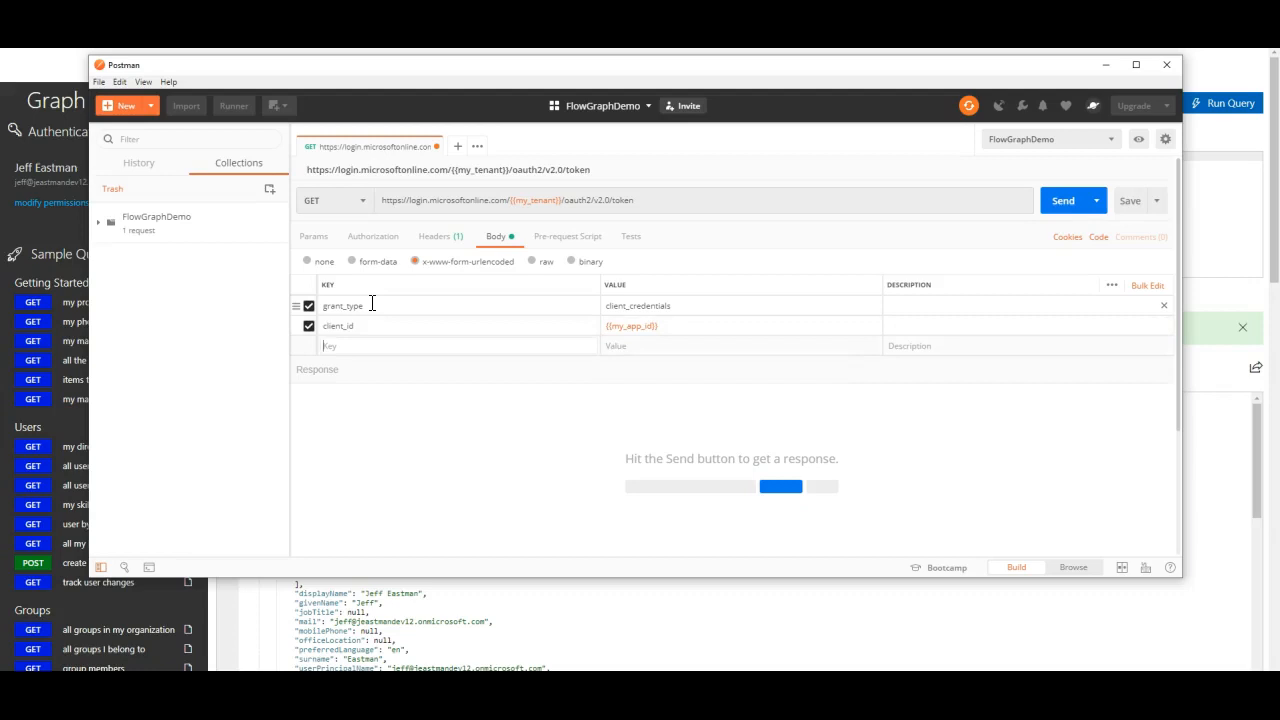
# - Add the body parameter client_secret with the environment variable {{my_app_secret}} as its value
pyautogui.write('client_secret')
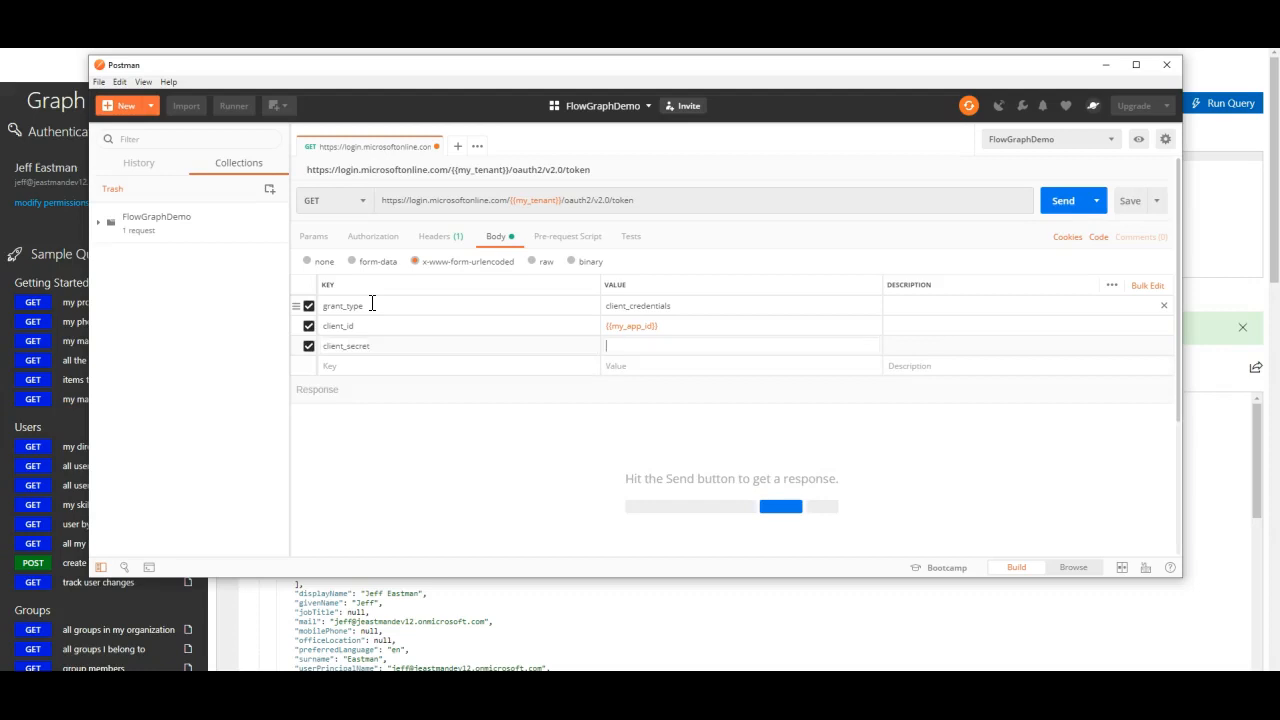
pyautogui.write('{{')
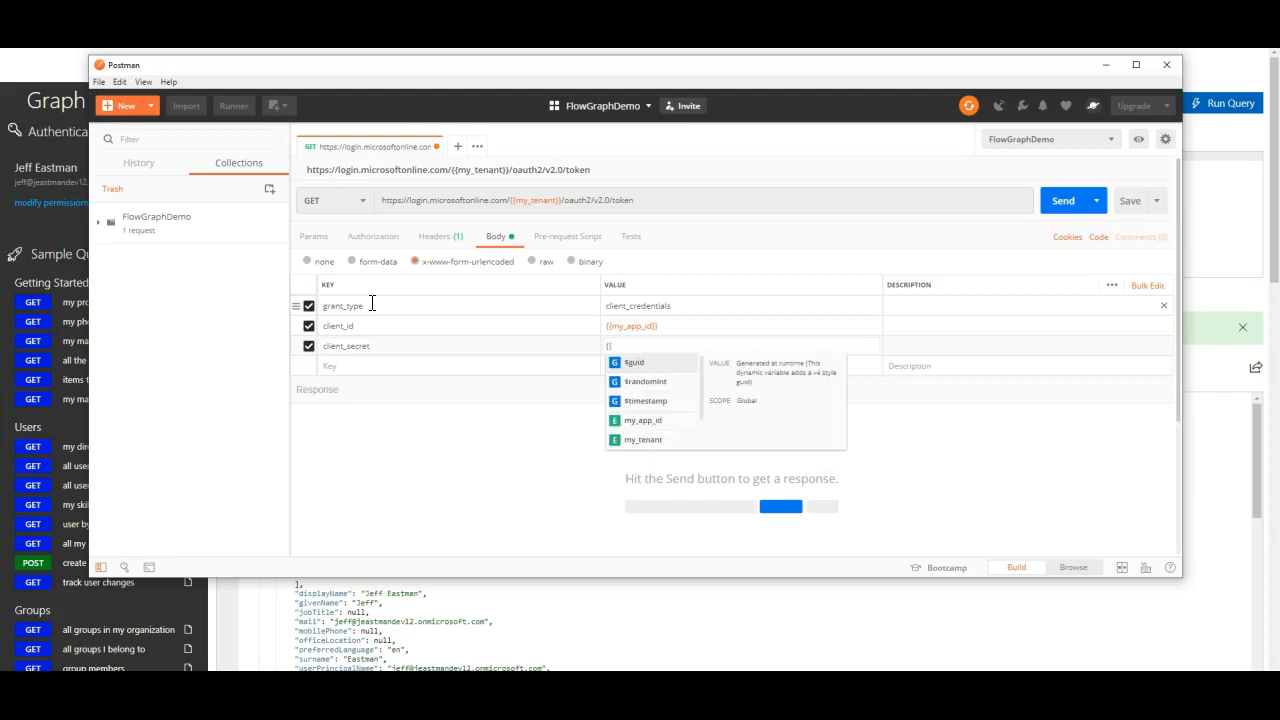
pyautogui.press('Down')
pyautogui.press('Down')
pyautogui.press('Down')
pyautogui.press('Down')
pyautogui.press('Down')
pyautogui.press('Return')
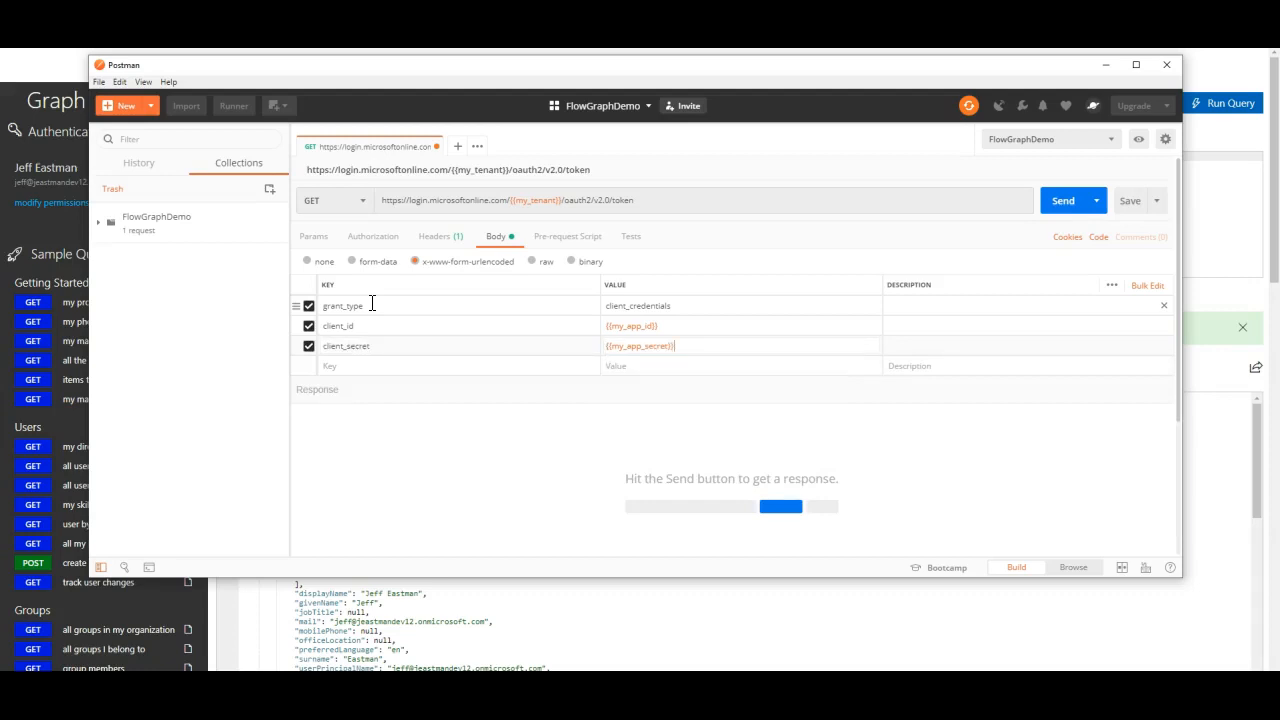
pyautogui.write('scope')
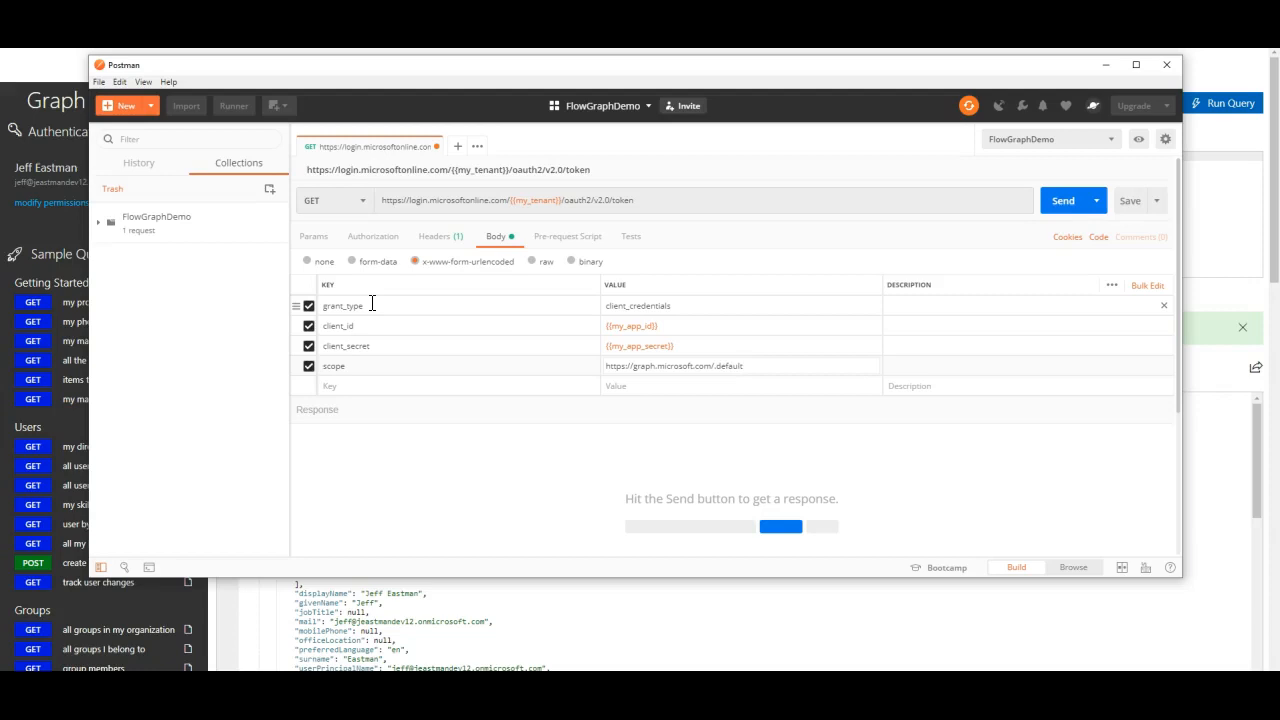
pyautogui.press('Tab')
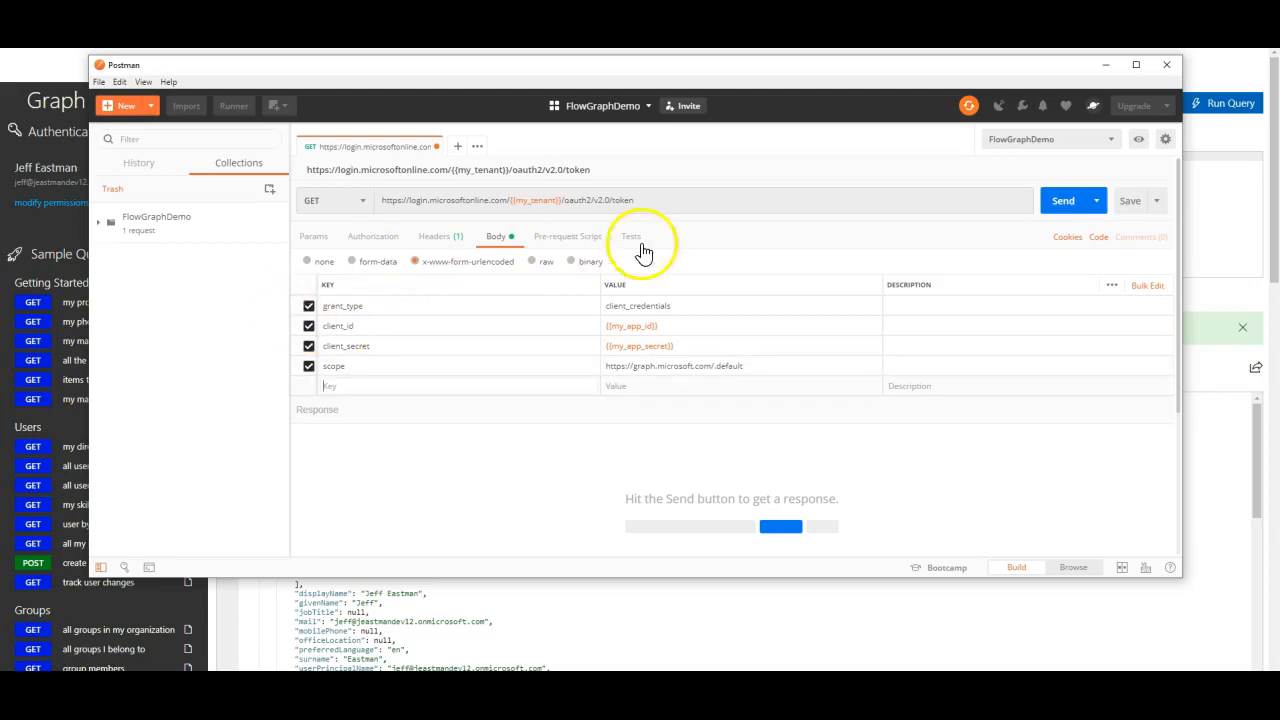
pyautogui.click(1068, 202)
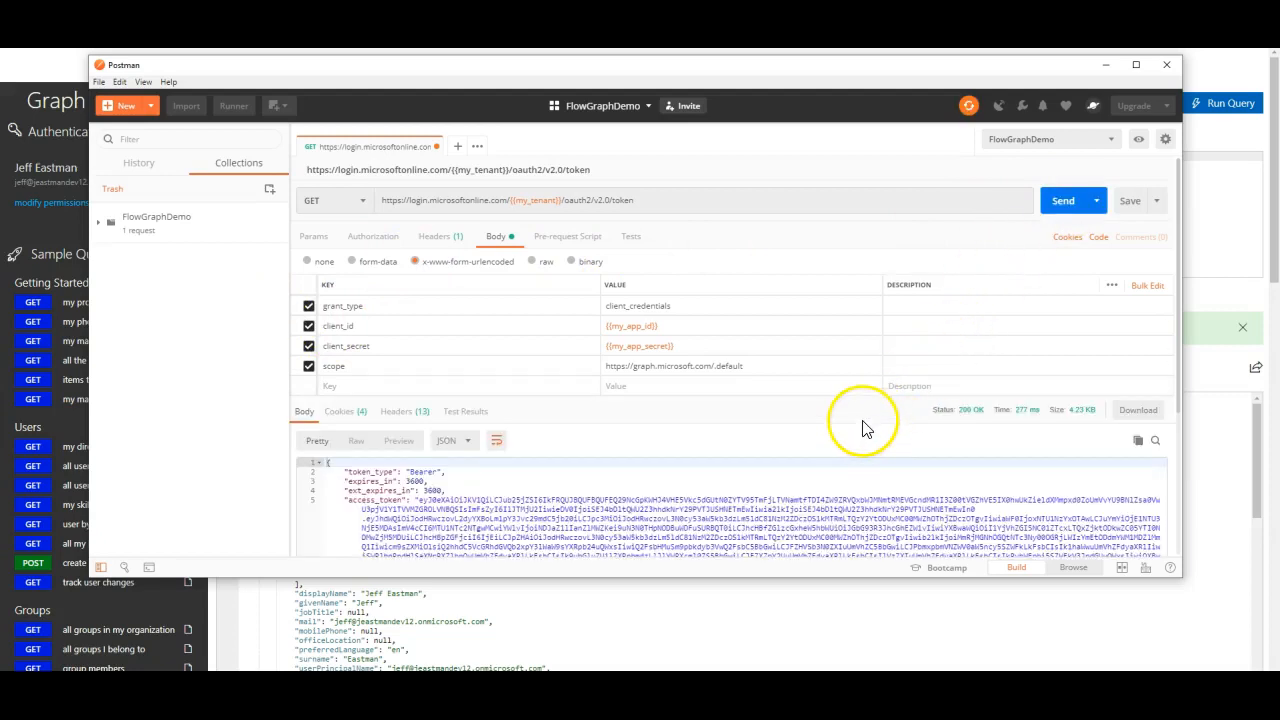
pyautogui.scroll(-3, 893, 445)
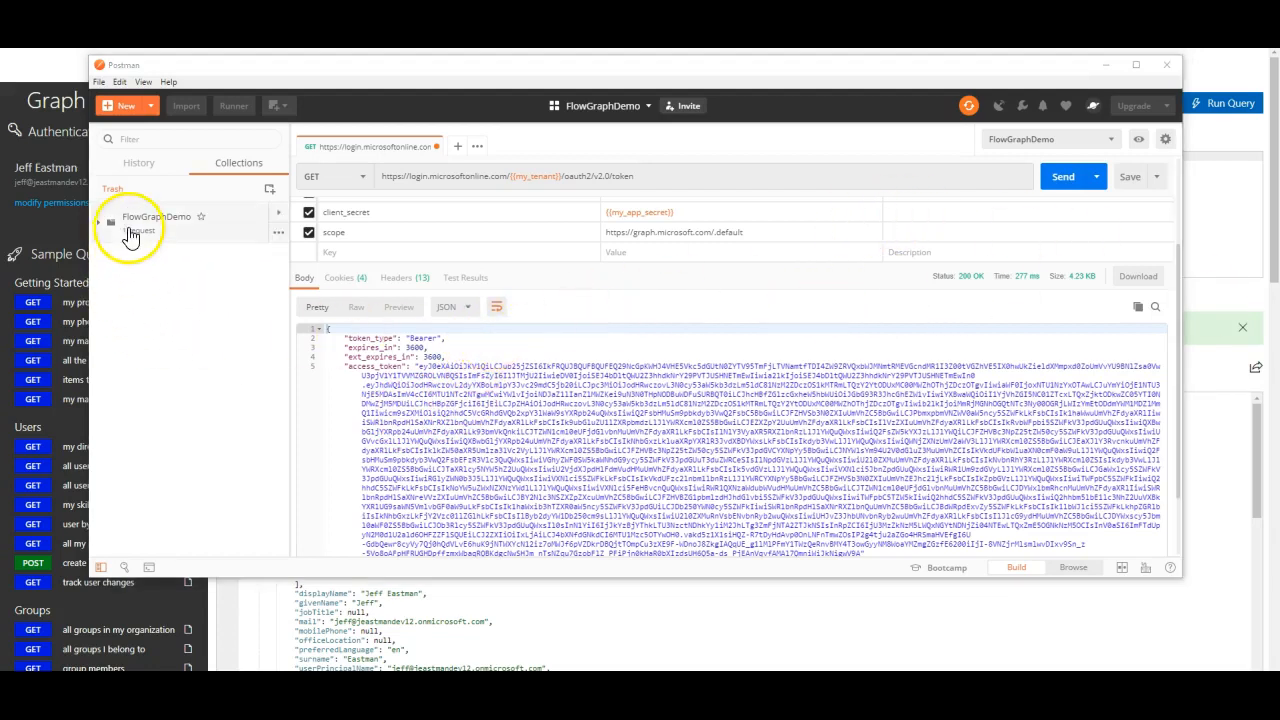
# - Save the request to the FlowGraphDemo collection under the name Get Access Token
pyautogui.click(1130, 178)
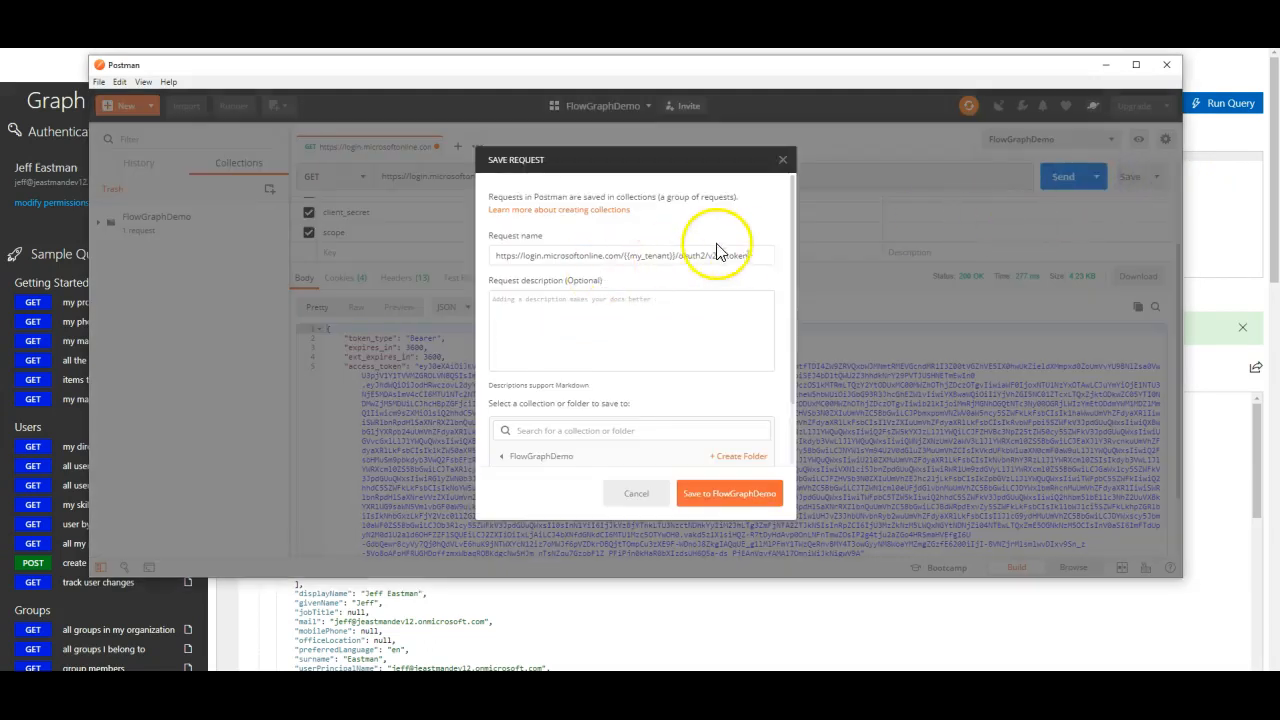
pyautogui.moveTo(762, 252); pyautogui.dragTo(424, 258)
pyautogui.write('Get')
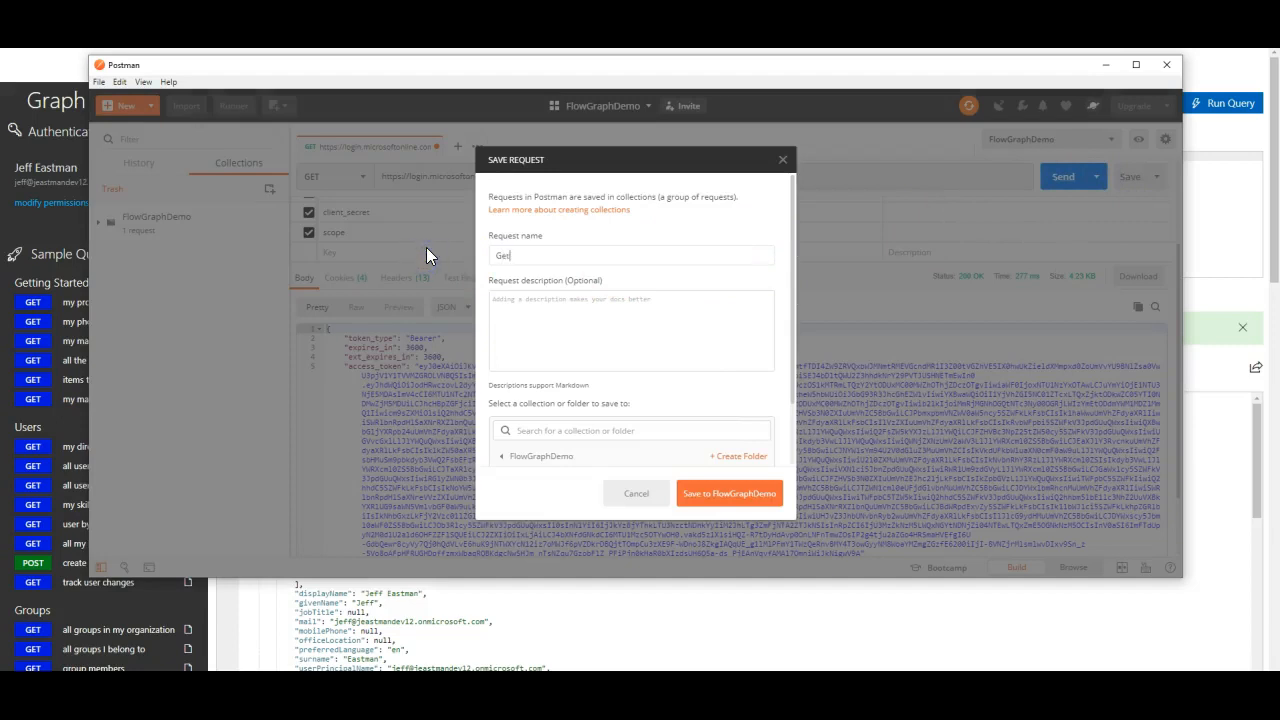
pyautogui.write(' Access Token')
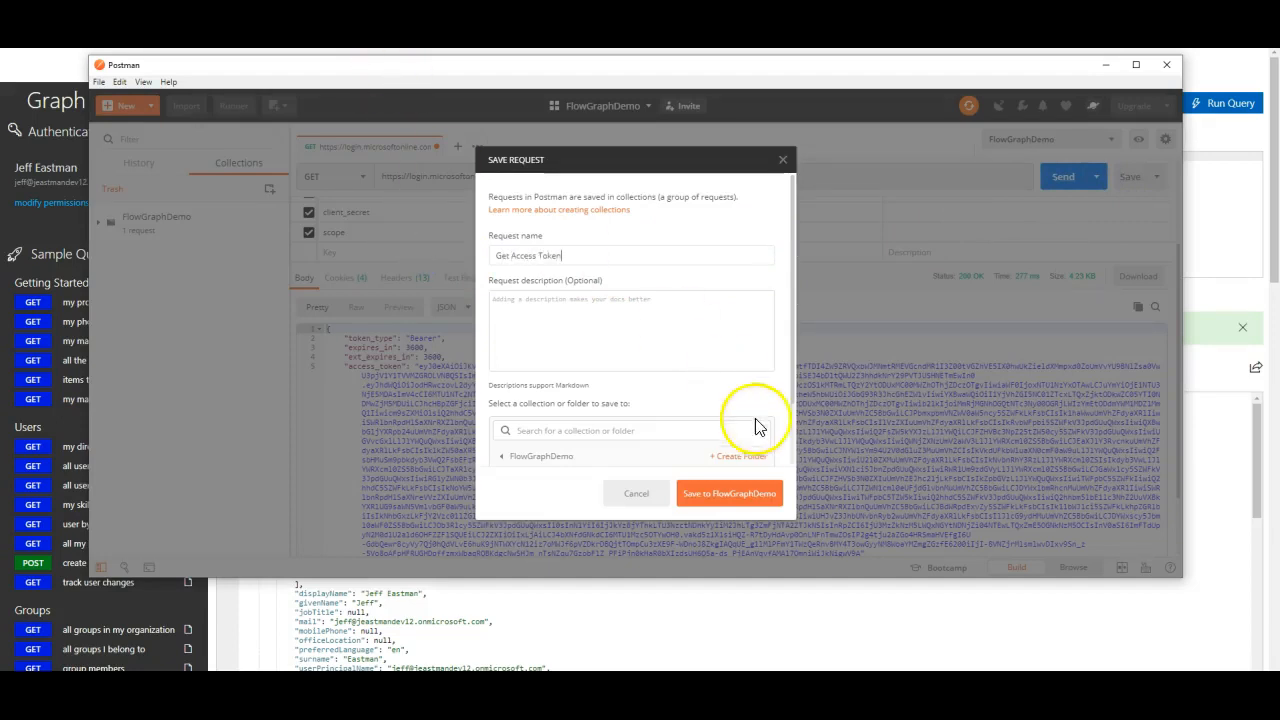
pyautogui.click(737, 491)
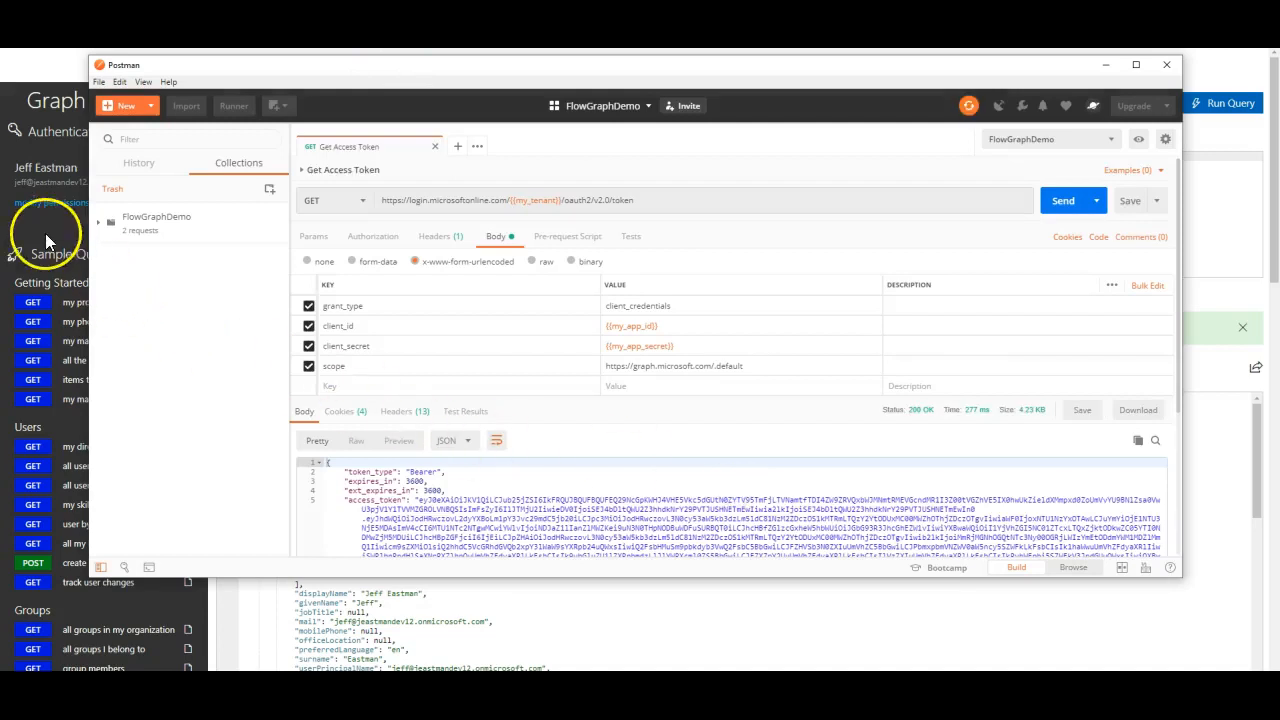
# - Delete the empty duplicate Get Access Token request from the FlowGraphDemo collection and open the remaining one
pyautogui.click(101, 222)
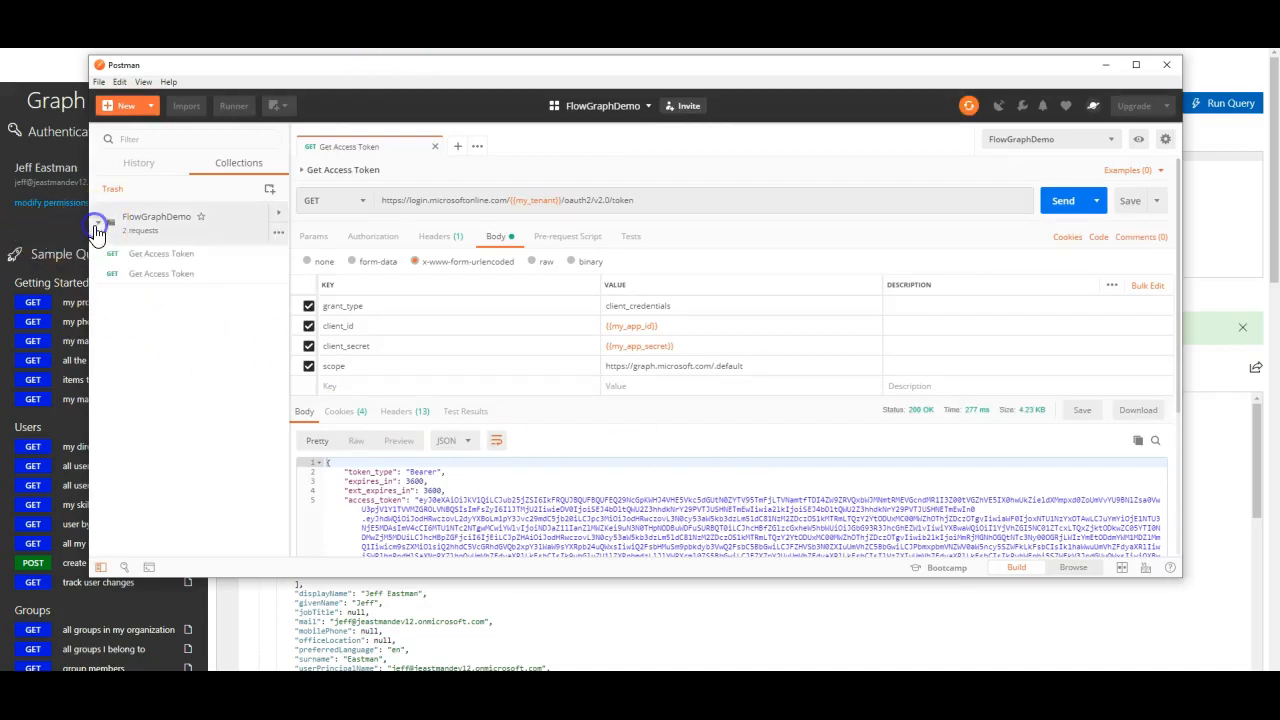
pyautogui.click(185, 253)
pyautogui.click(276, 253)
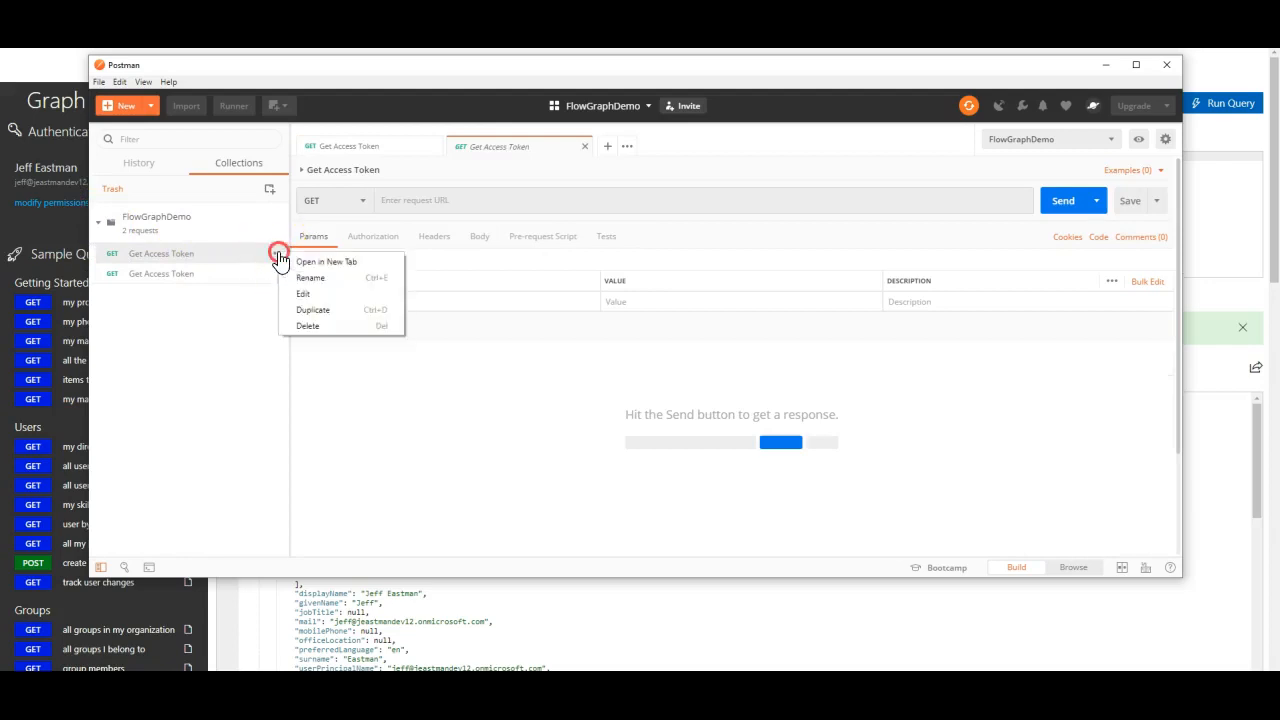
pyautogui.click(307, 327)
pyautogui.click(737, 334)
pyautogui.click(163, 256)
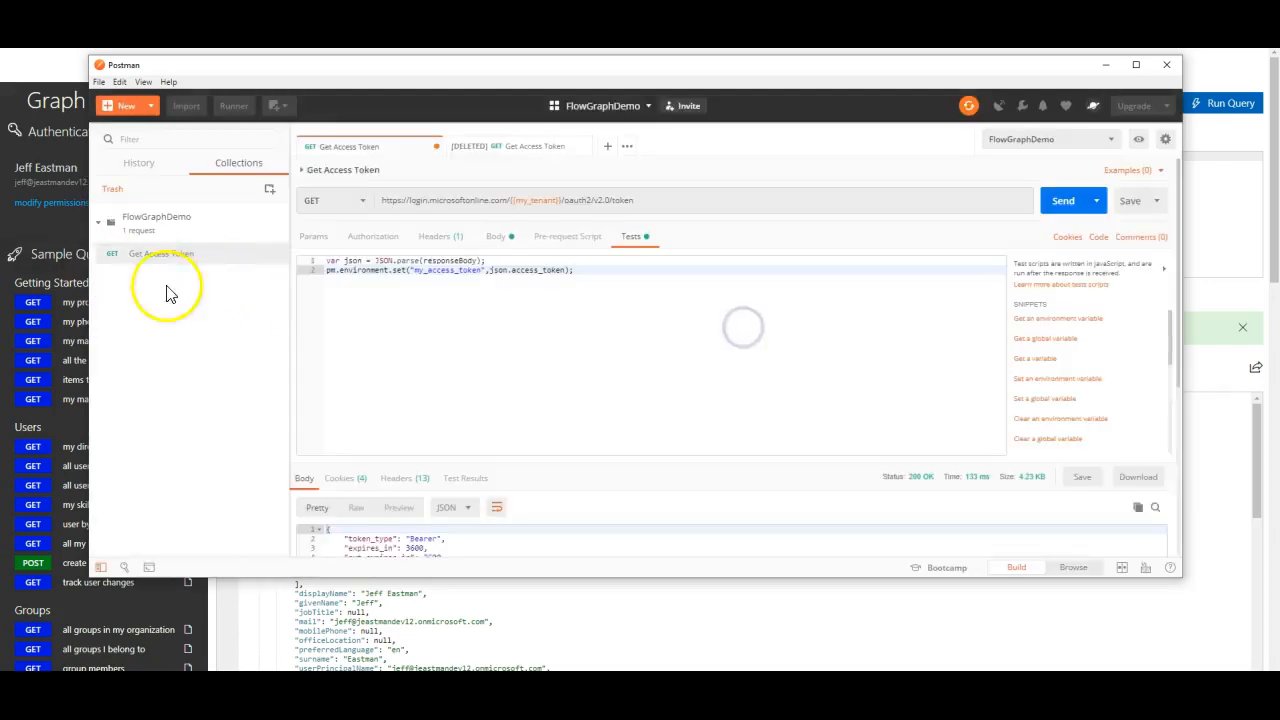
# - Examine the test script that stores access_token in my_access_token and compare it with the fields of the JSON response
pyautogui.click(592, 272)
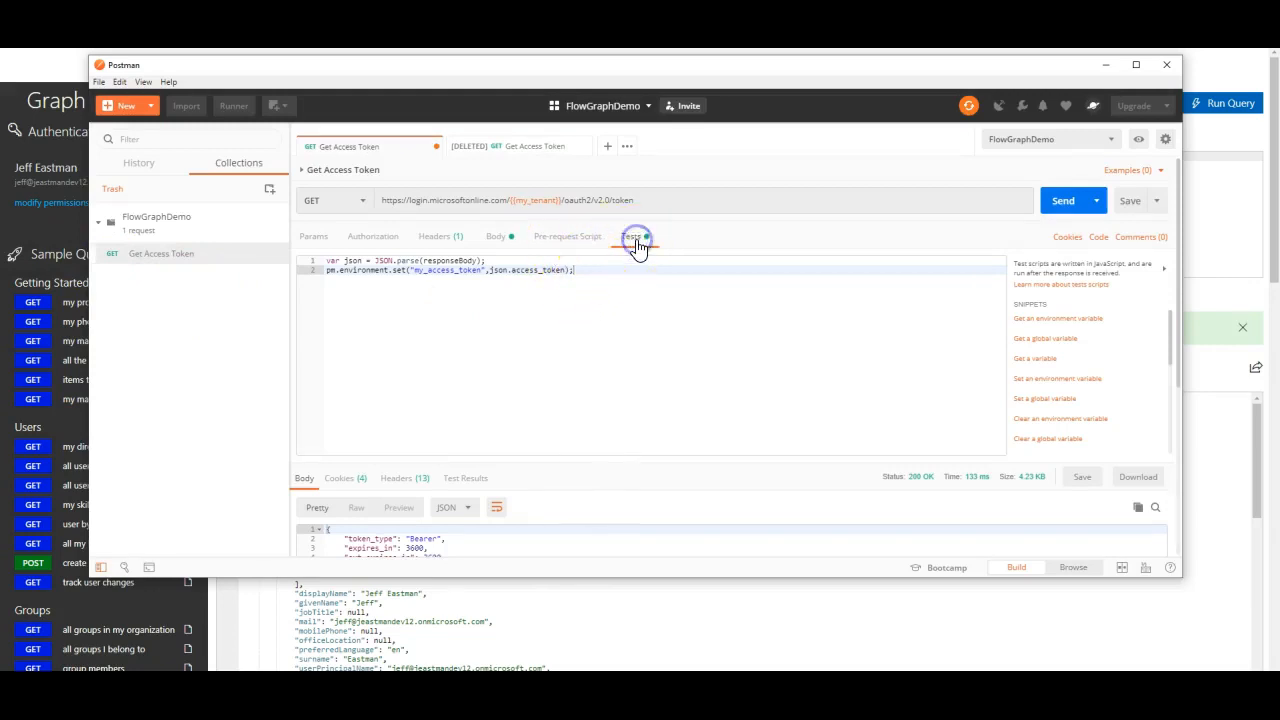
pyautogui.moveTo(588, 272); pyautogui.dragTo(314, 251)
pyautogui.click(577, 274)
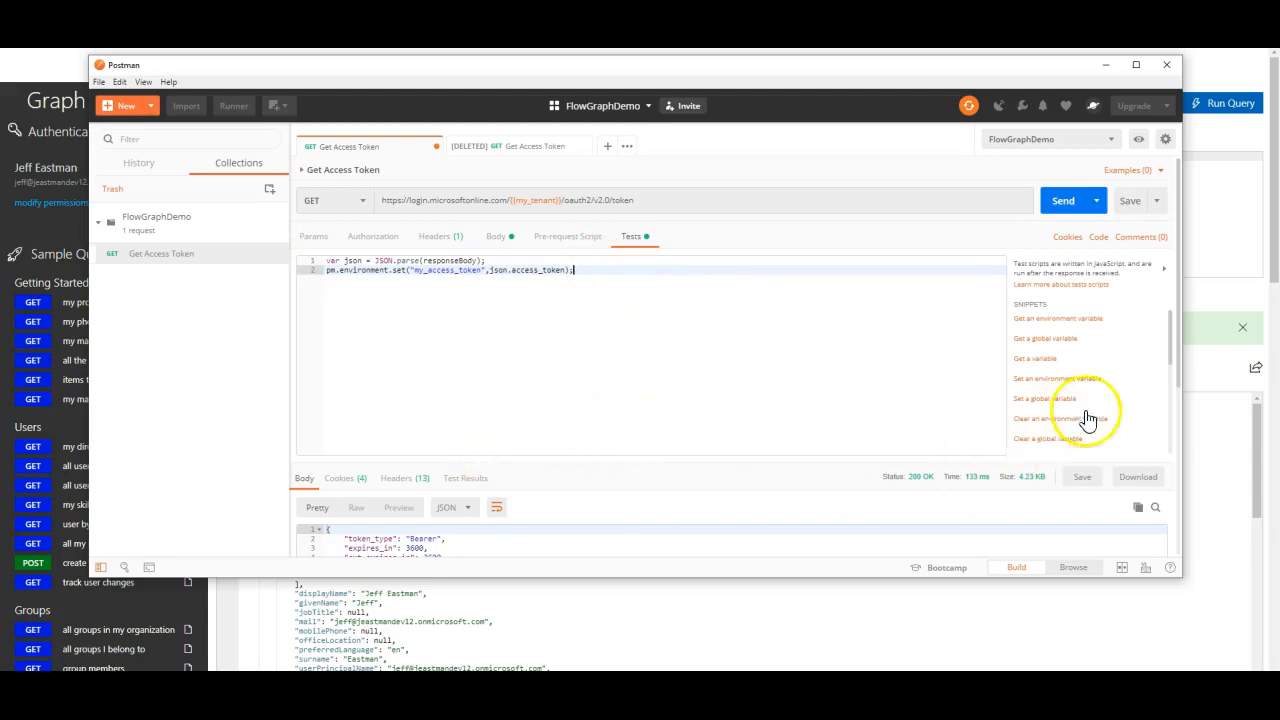
pyautogui.scroll(-3, 487, 460)
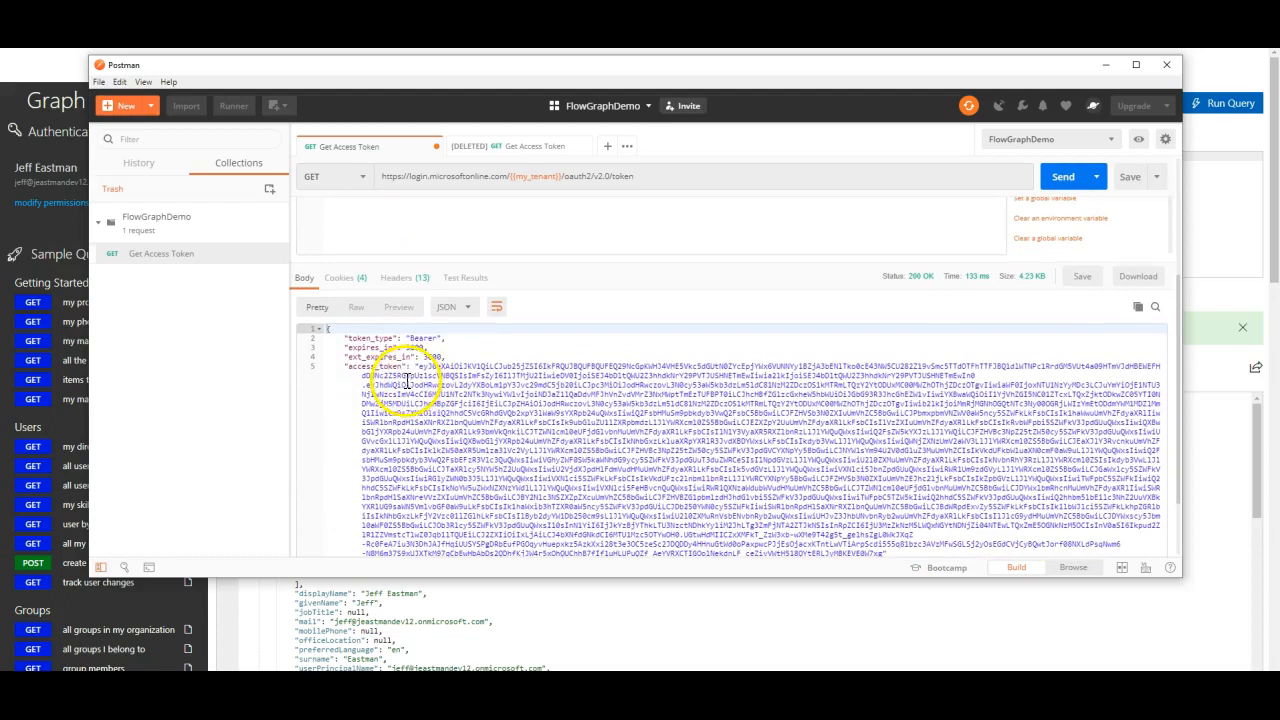
pyautogui.scroll(-1, 418, 390)
pyautogui.scroll(4, 749, 366)
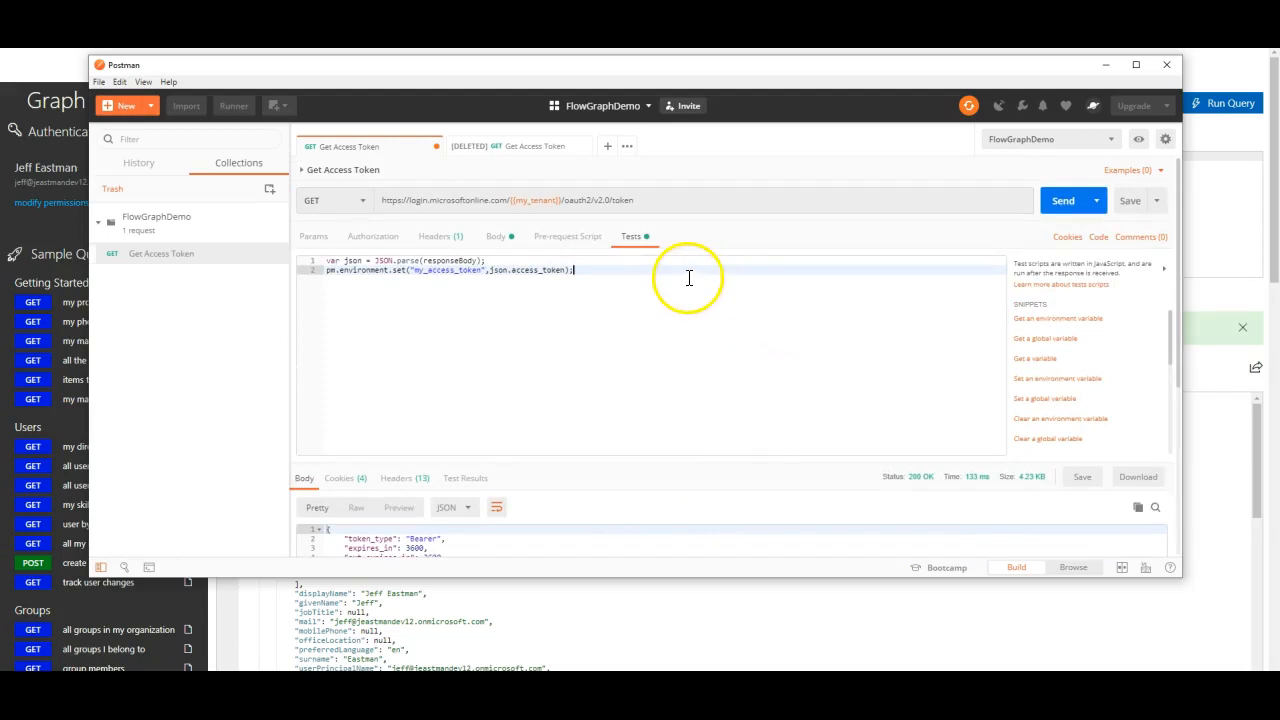
# - Send the Get Access Token request with its test script and review the response body
pyautogui.click(1055, 200)
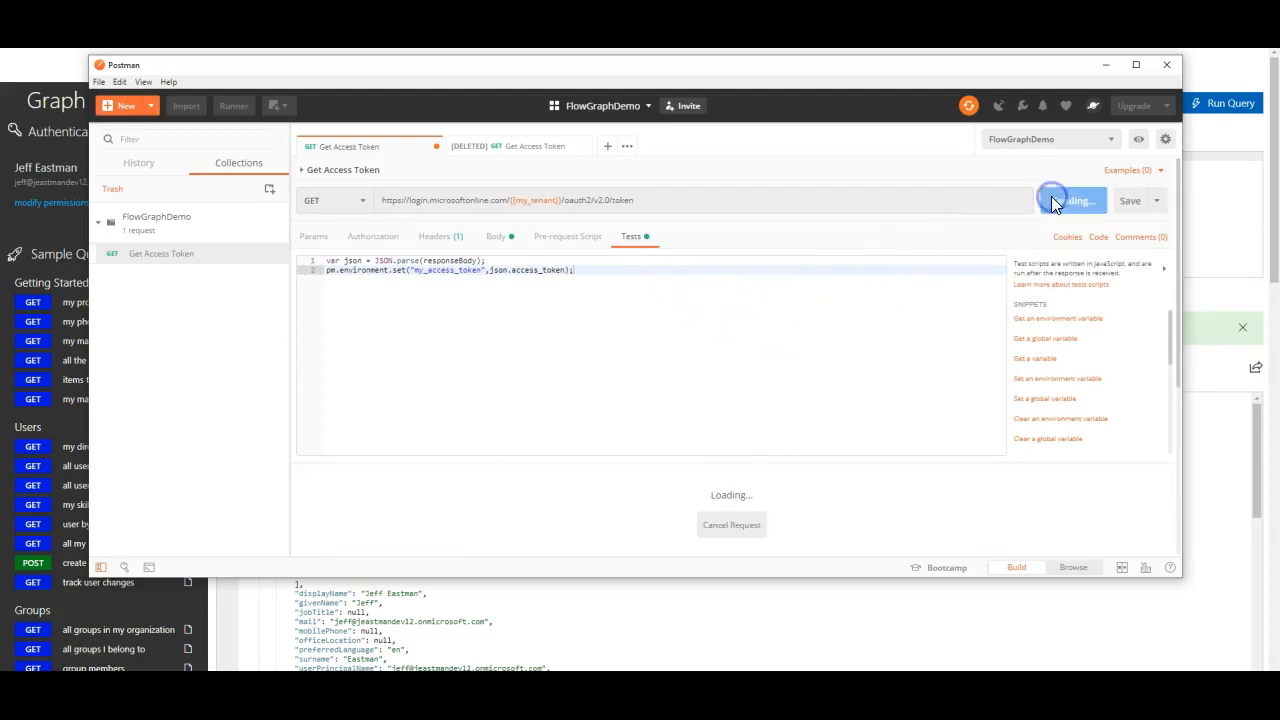
pyautogui.scroll(-2, 473, 482)
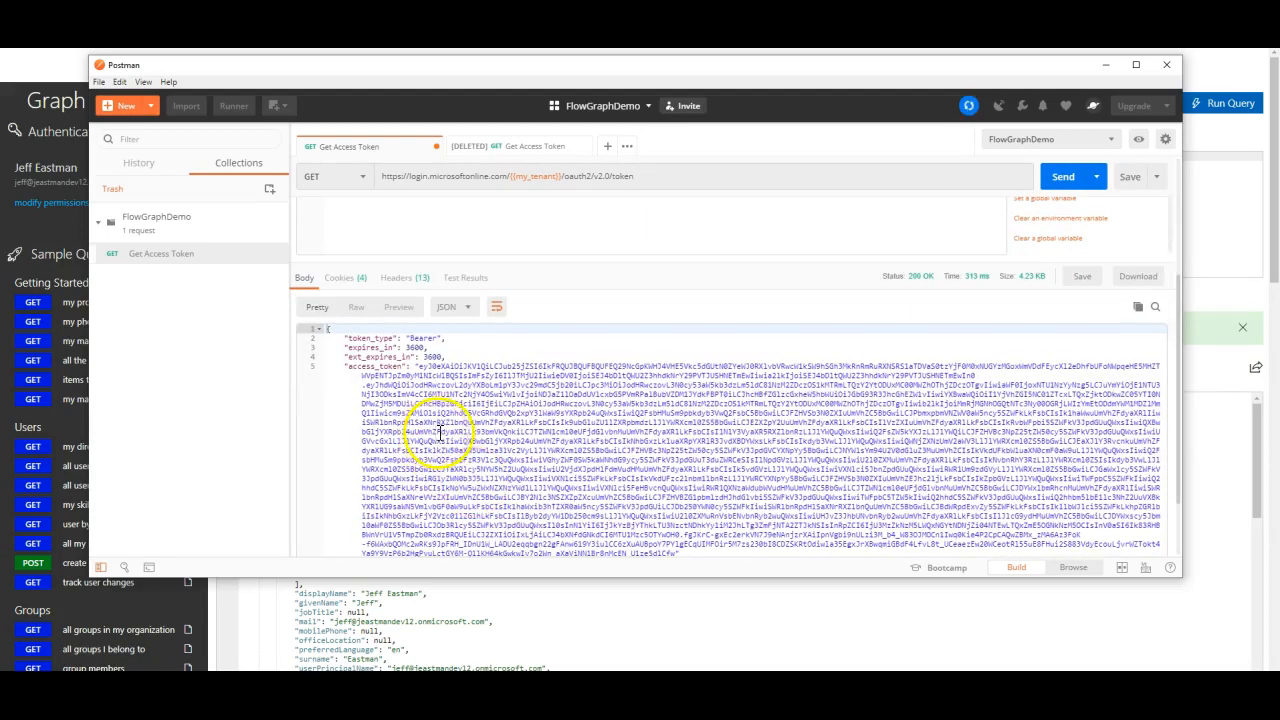
pyautogui.scroll(2, 648, 376)
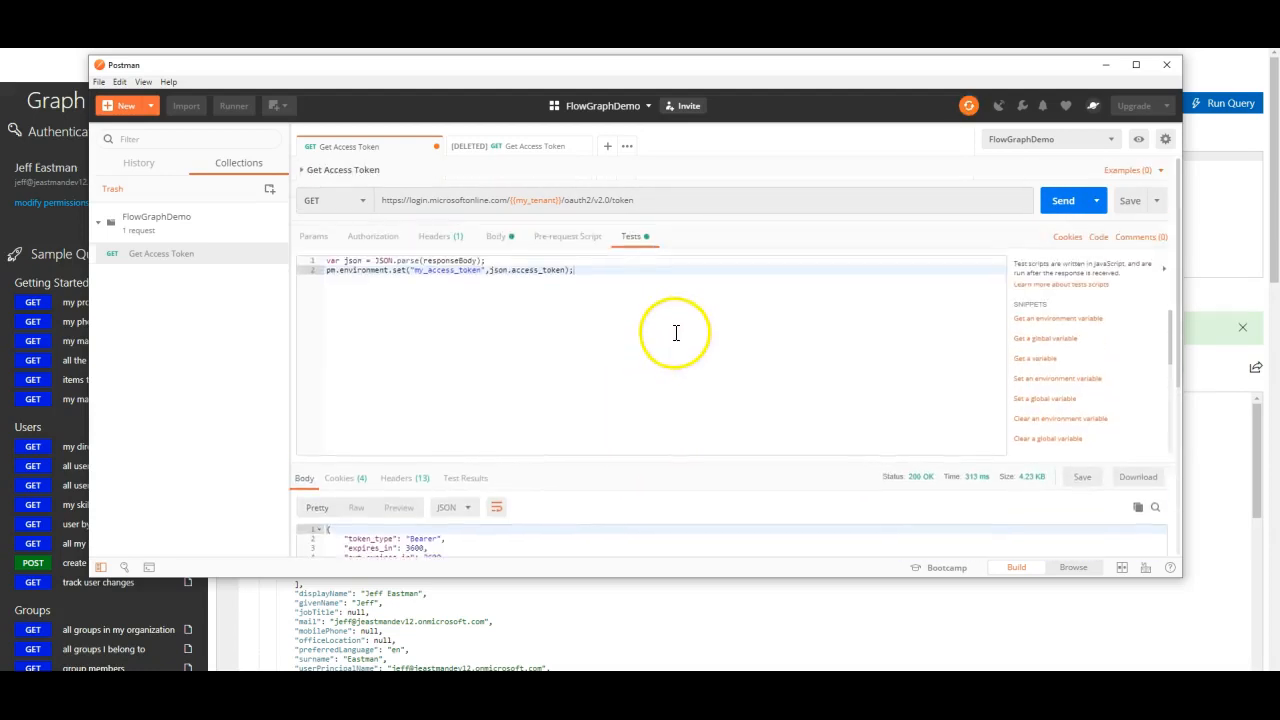
# - Check the value stored for my_access_token in the FlowGraphDemo environment, and close the environment overview
pyautogui.click(1139, 140)
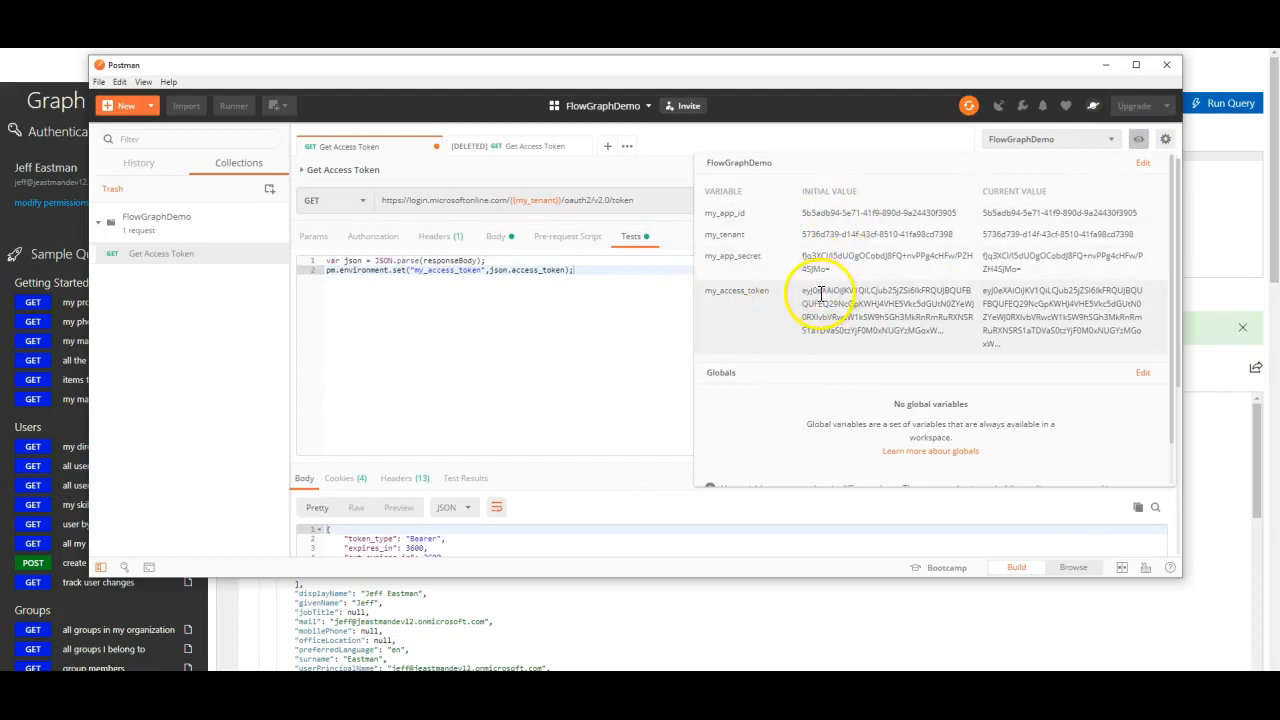
pyautogui.scroll(-2, 564, 489)
pyautogui.scroll(2, 559, 425)
pyautogui.click(595, 286)
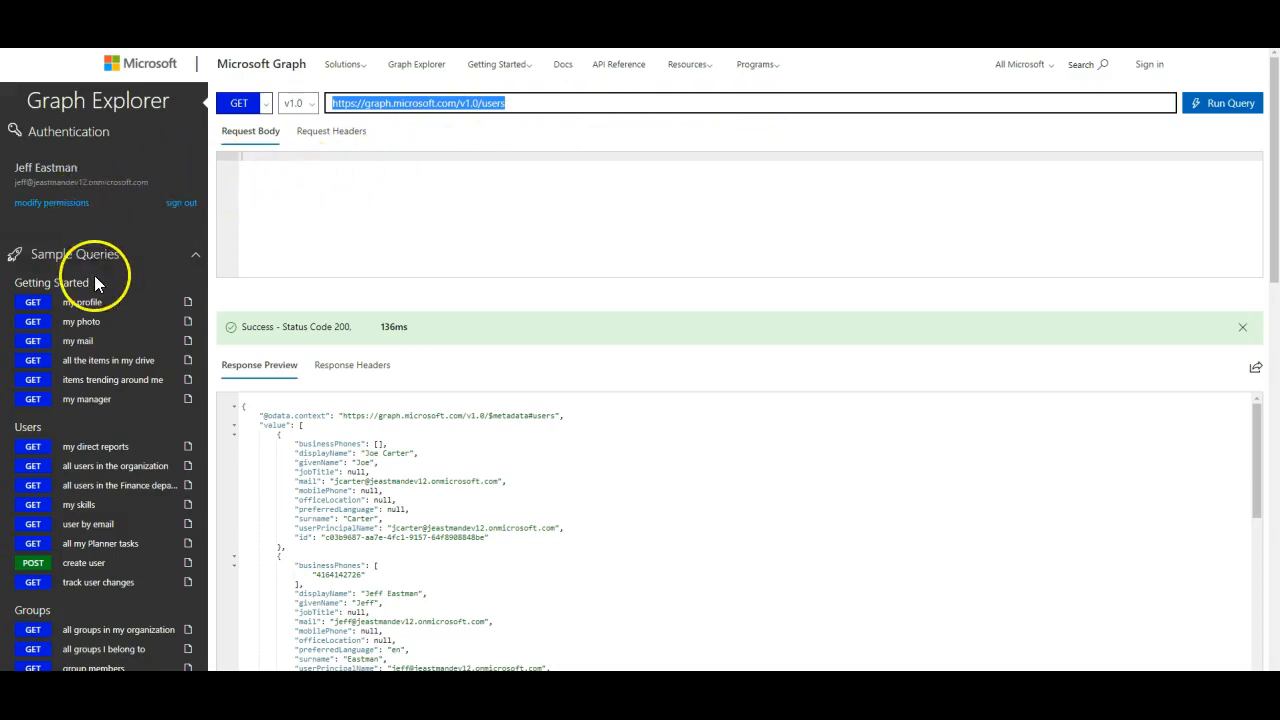
# - Switch to Graph Explorer and run the sample query for all users in the organization
pyautogui.click(73, 472)
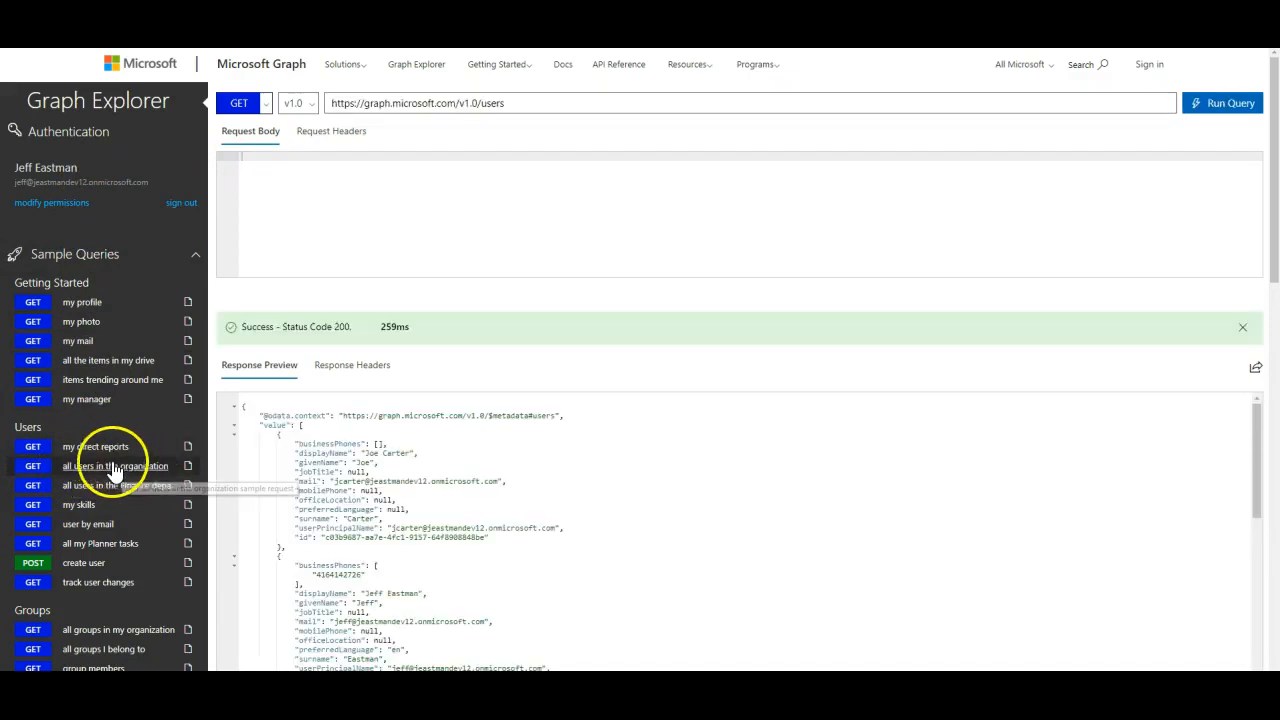
# - Examine the user records returned by the all-users query in the response preview
pyautogui.scroll(-1, 97, 472)
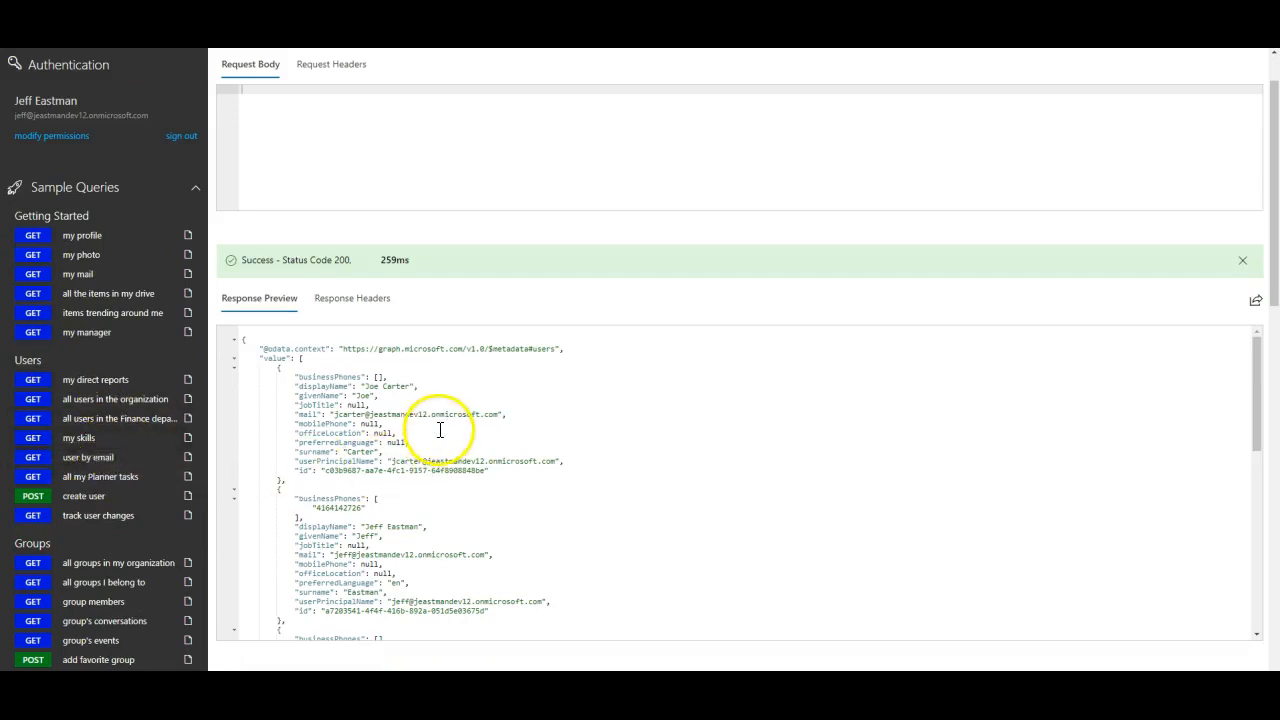
pyautogui.scroll(-3, 437, 441)
pyautogui.scroll(-2, 437, 430)
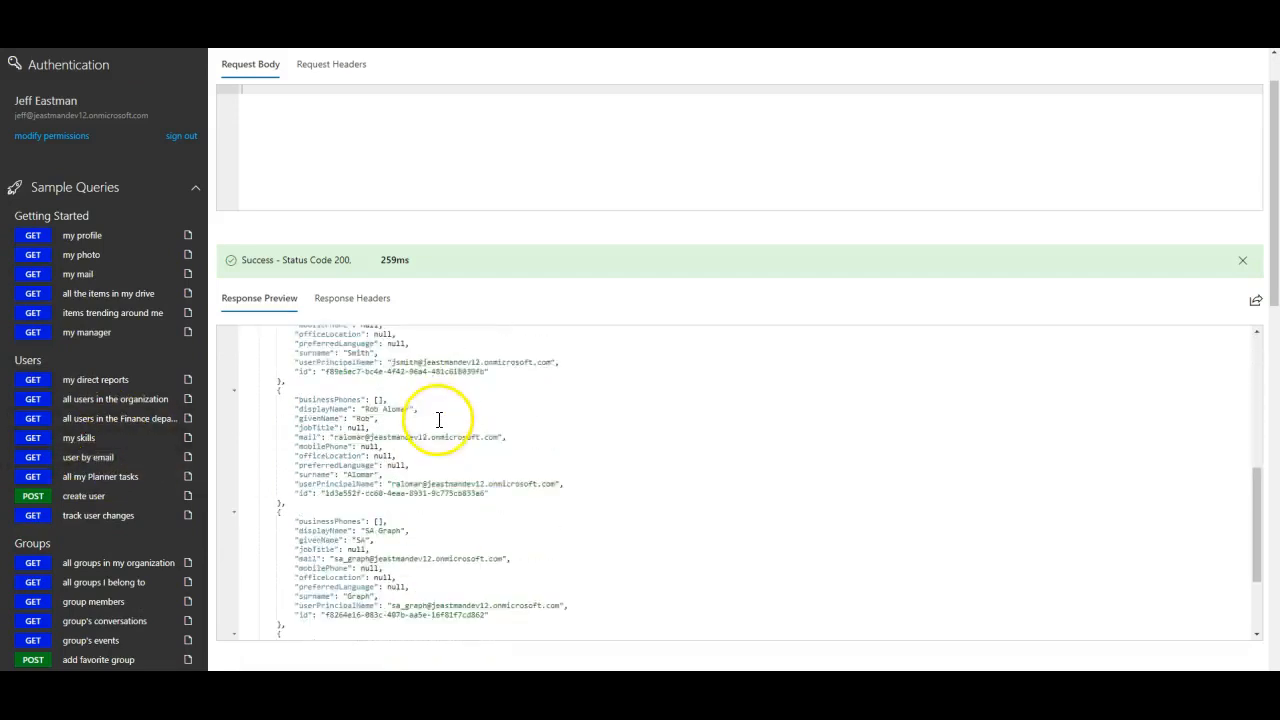
pyautogui.scroll(4, 580, 460)
pyautogui.scroll(2, 556, 435)
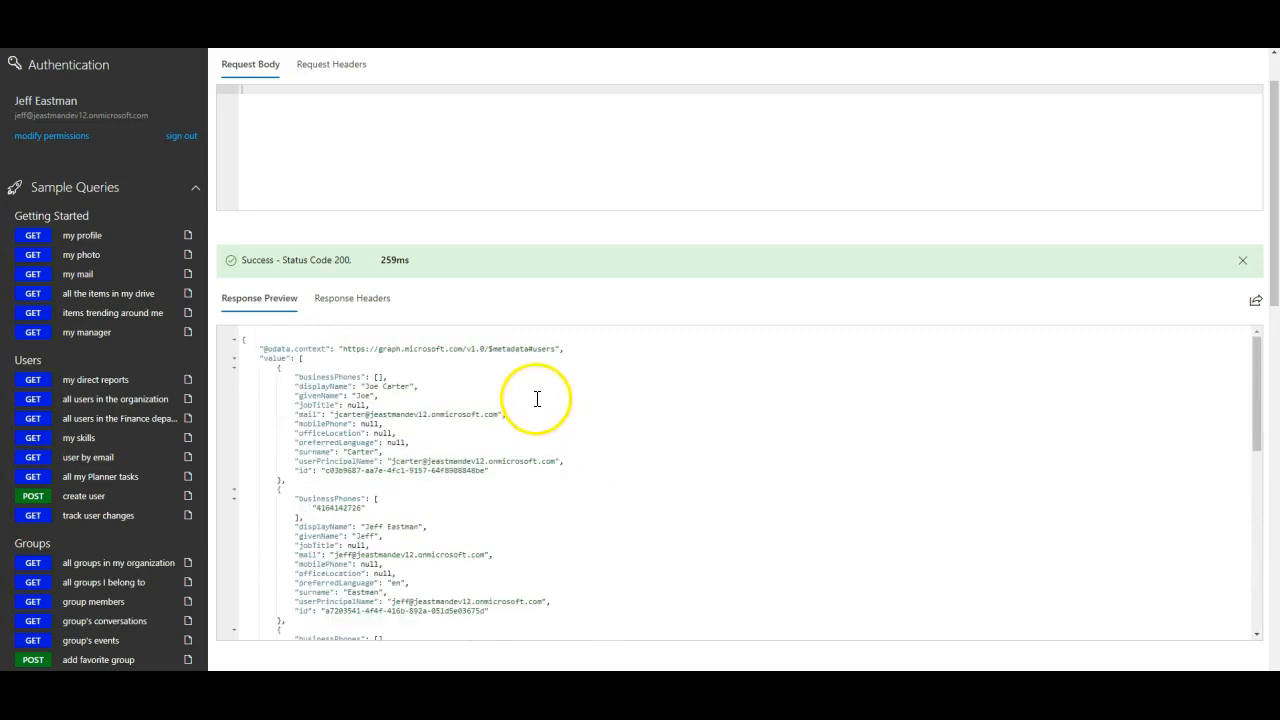
pyautogui.scroll(1, 537, 394)
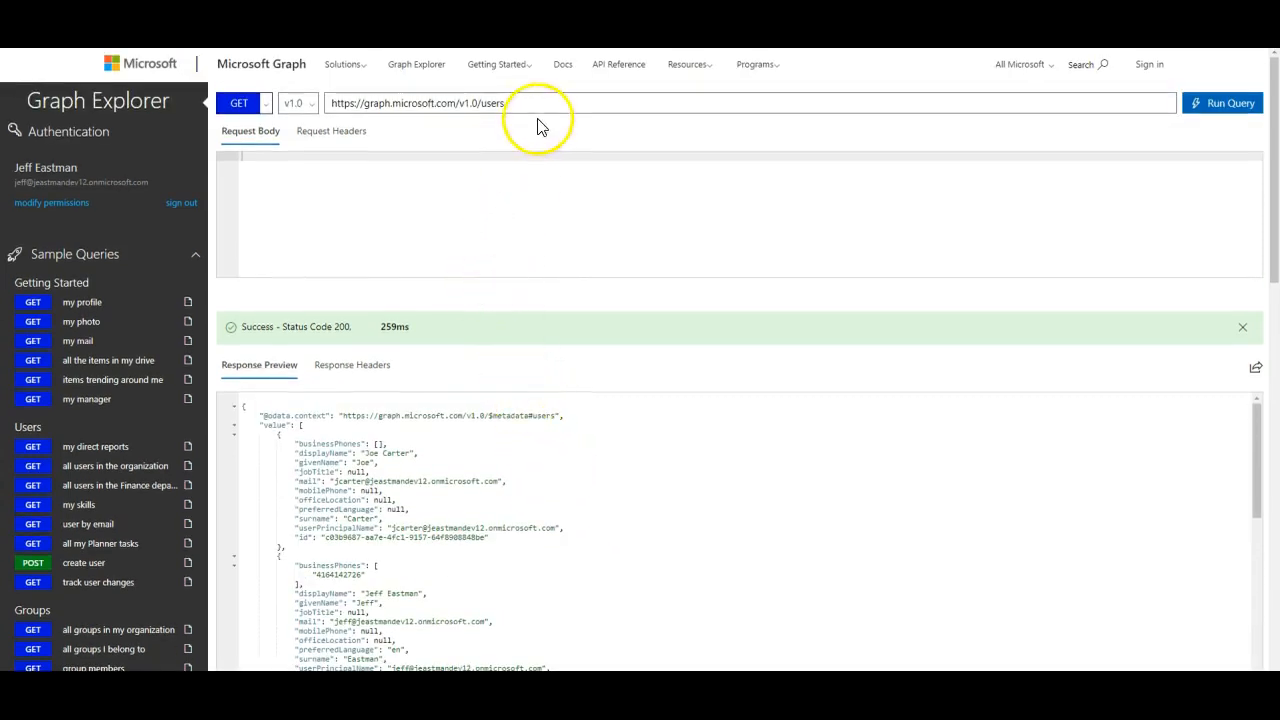
# - Copy the all-users query URL, switch to Postman, and add a request named Get Users to the FlowGraphDemo collection
pyautogui.moveTo(546, 104); pyautogui.dragTo(296, 115)
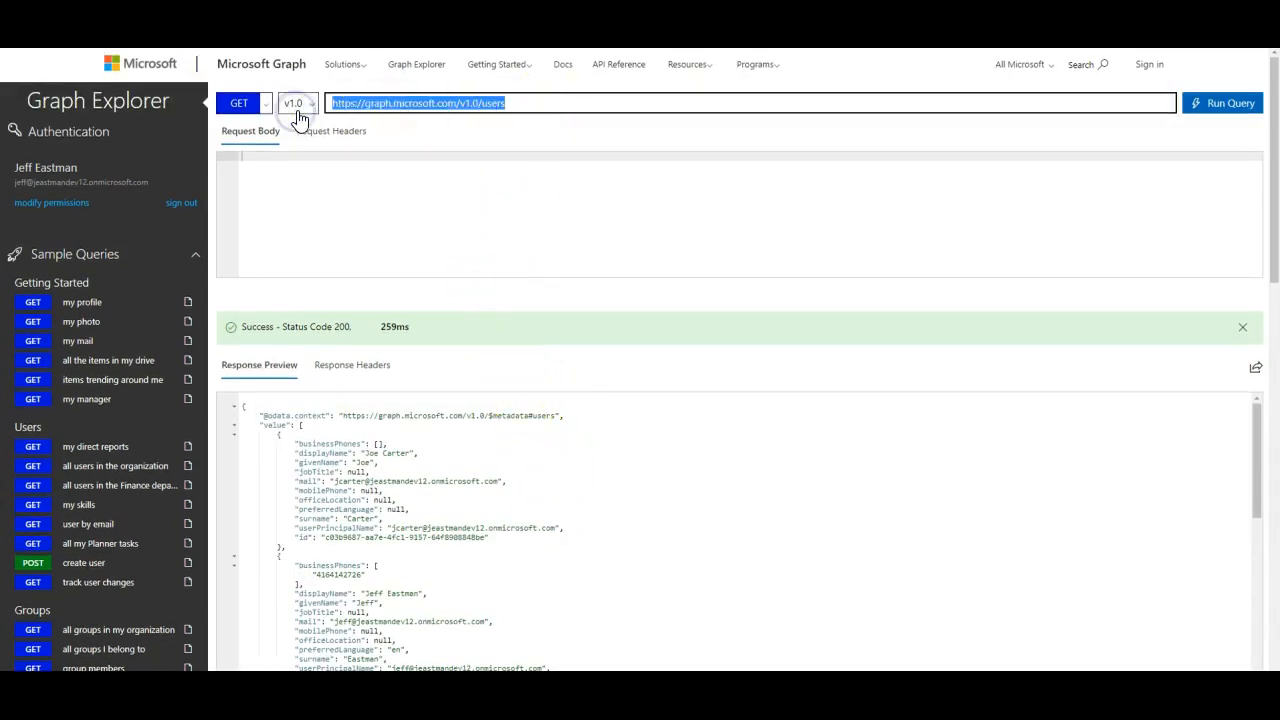
pyautogui.hotkey('alt', 'Tab')
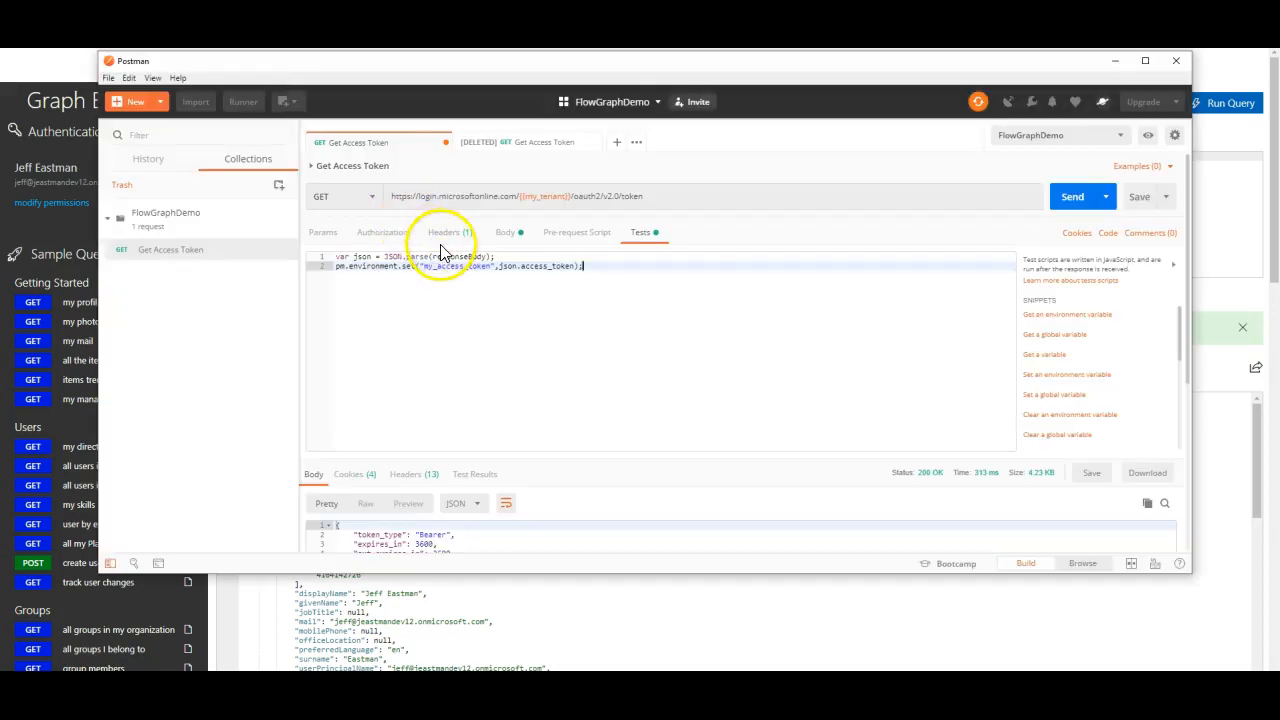
pyautogui.click(290, 251)
pyautogui.click(249, 286)
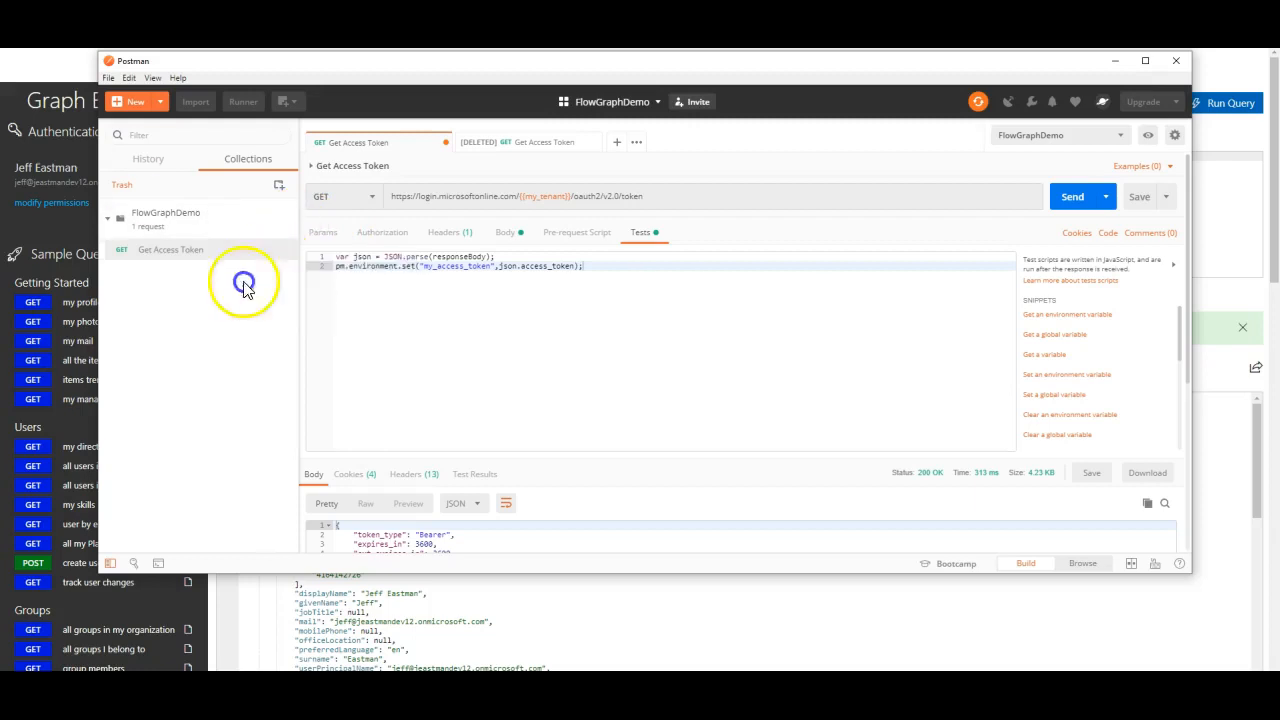
pyautogui.click(287, 229)
pyautogui.click(335, 319)
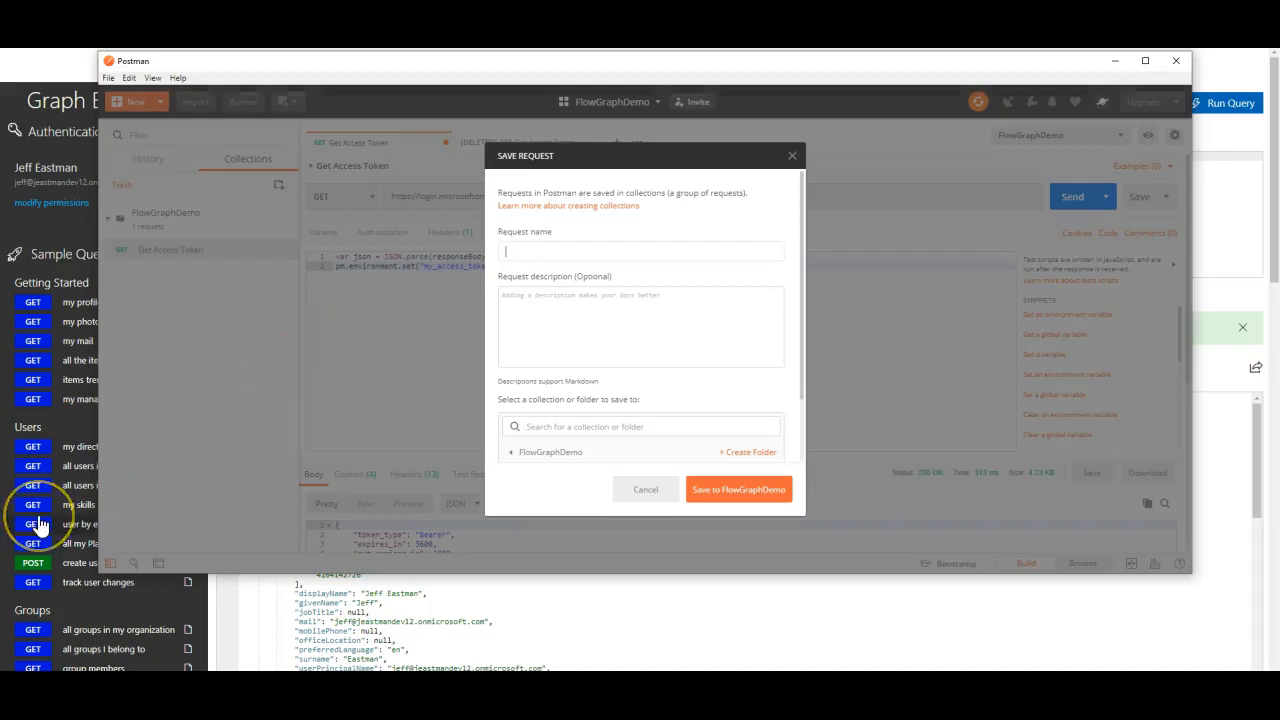
pyautogui.write('Get Users')
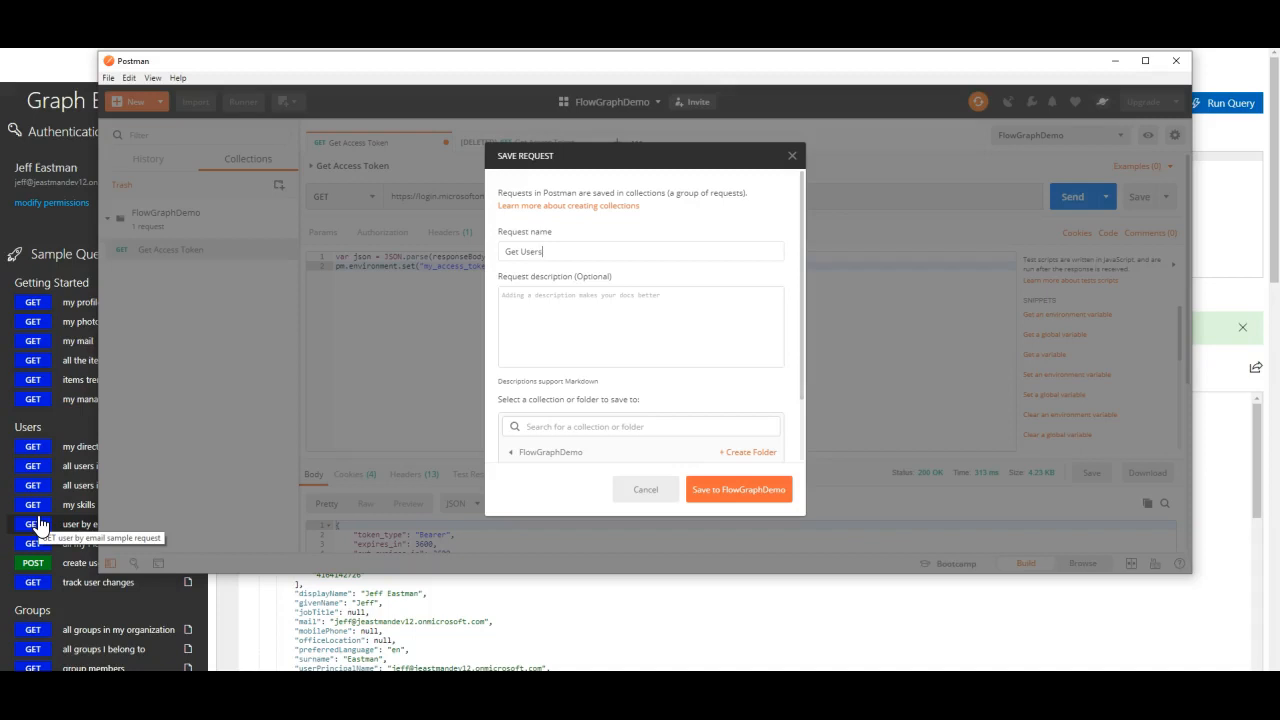
pyautogui.click(720, 486)
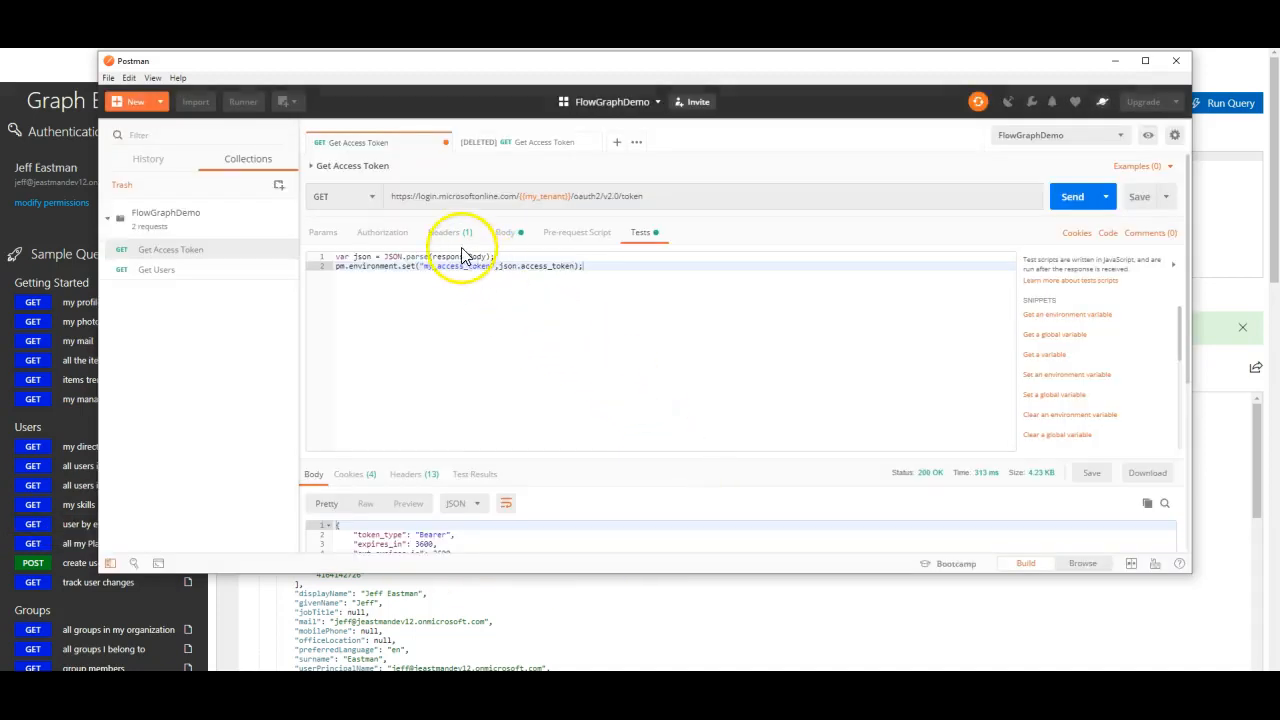
pyautogui.click(170, 272)
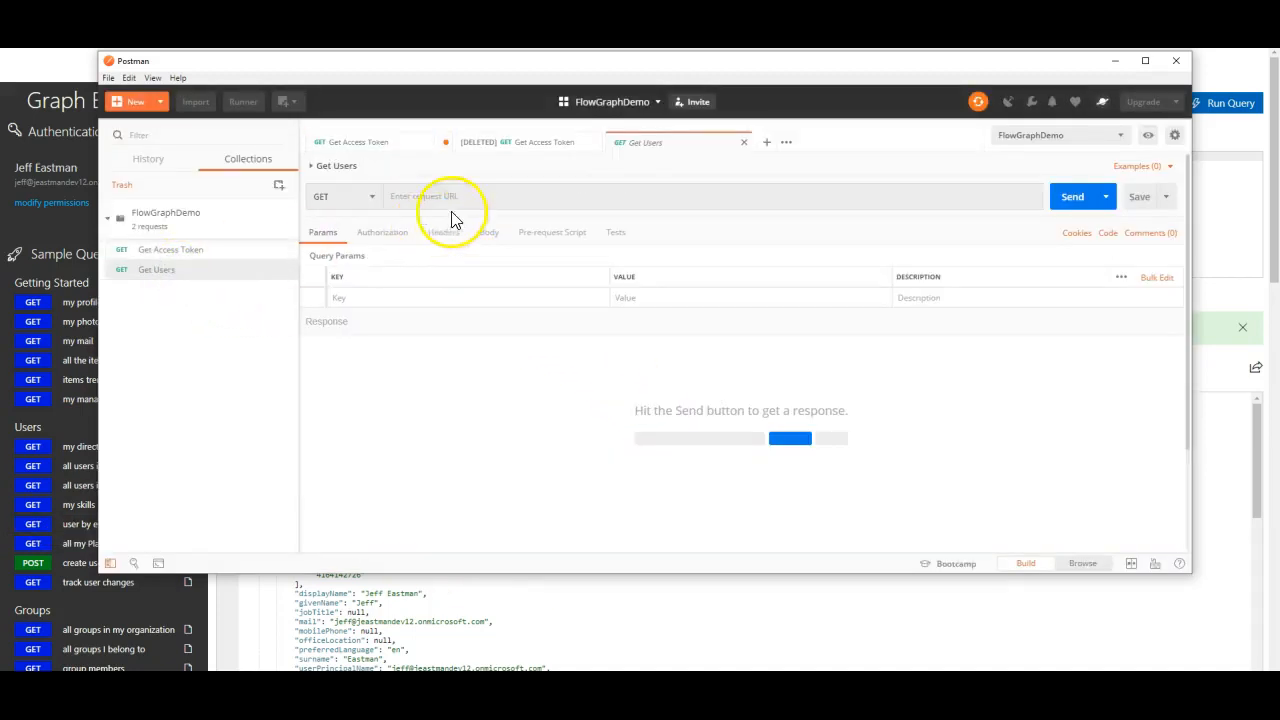
pyautogui.click(486, 196)
pyautogui.click(167, 371)
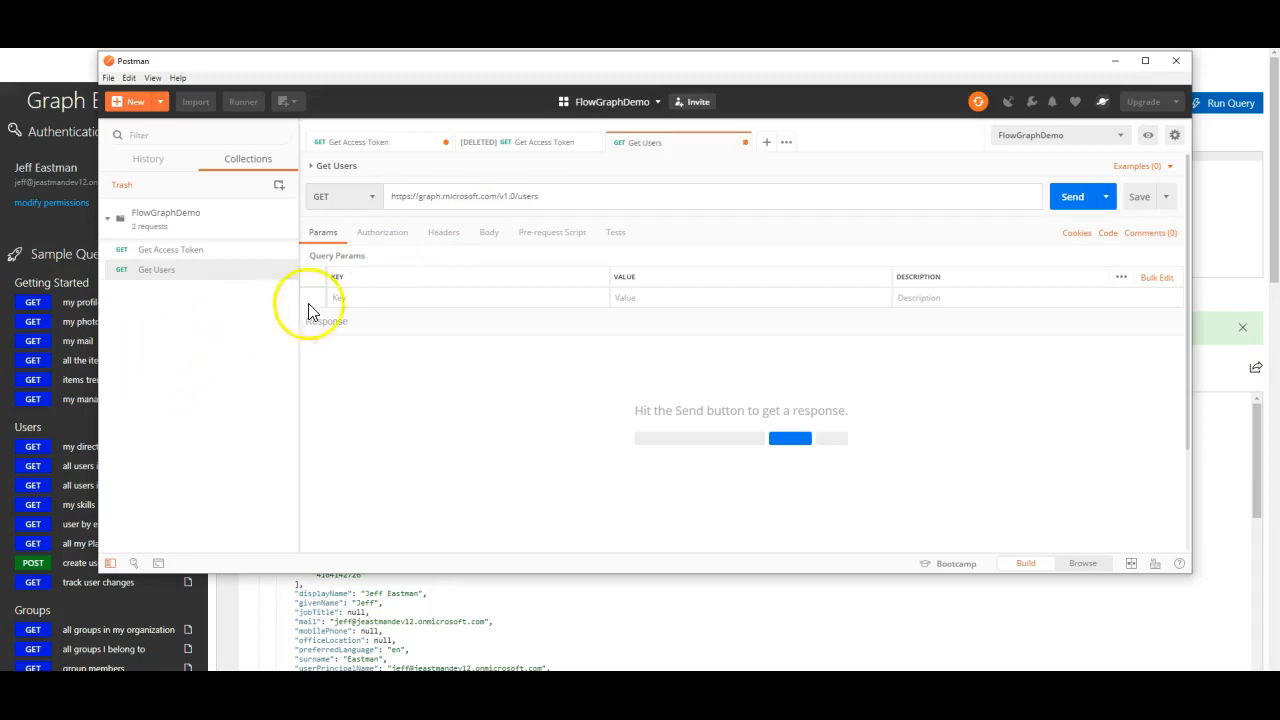
# - Add an Authorization header to Get Users with the value Bearer {{my_access_token}}
pyautogui.click(364, 296)
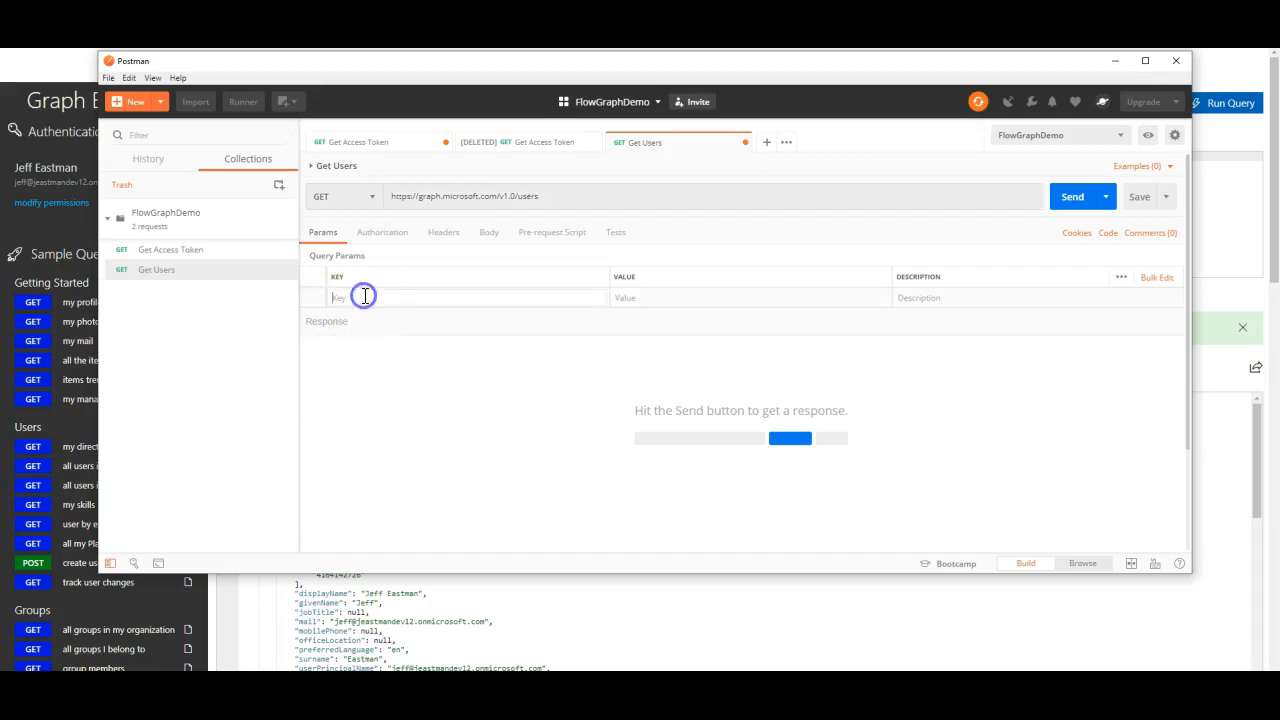
pyautogui.click(436, 234)
pyautogui.click(424, 271)
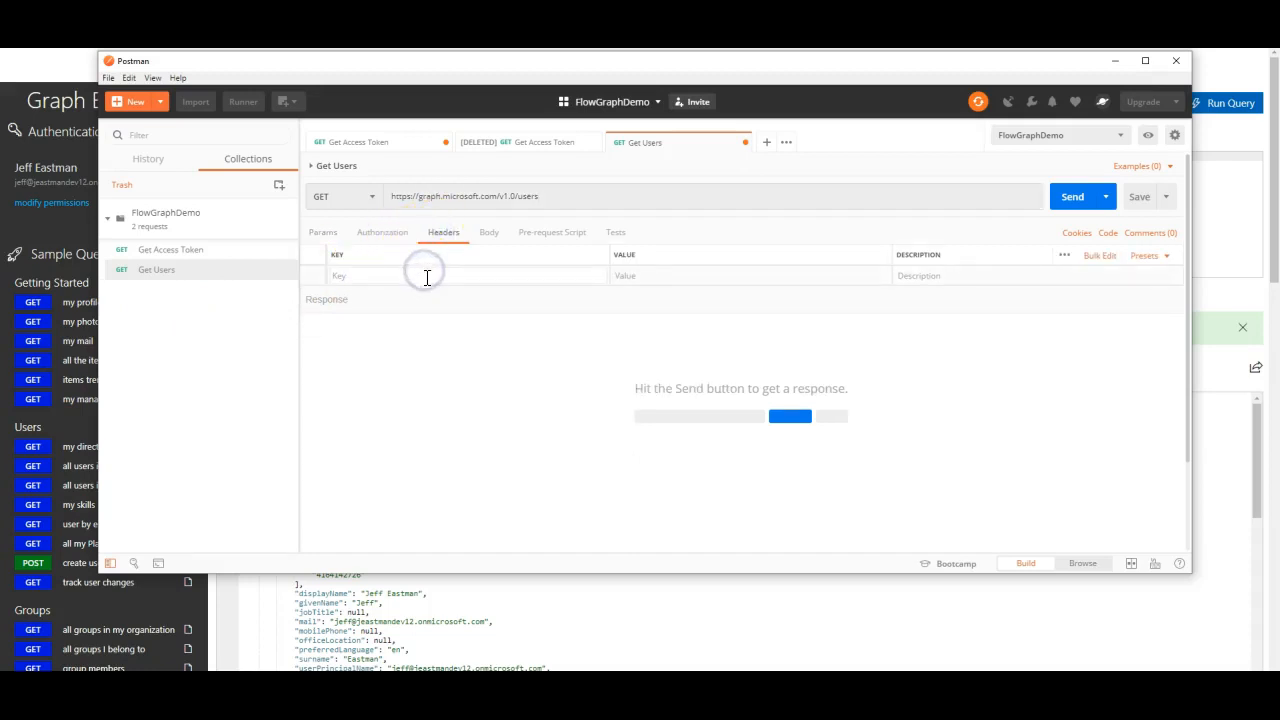
pyautogui.write('aut')
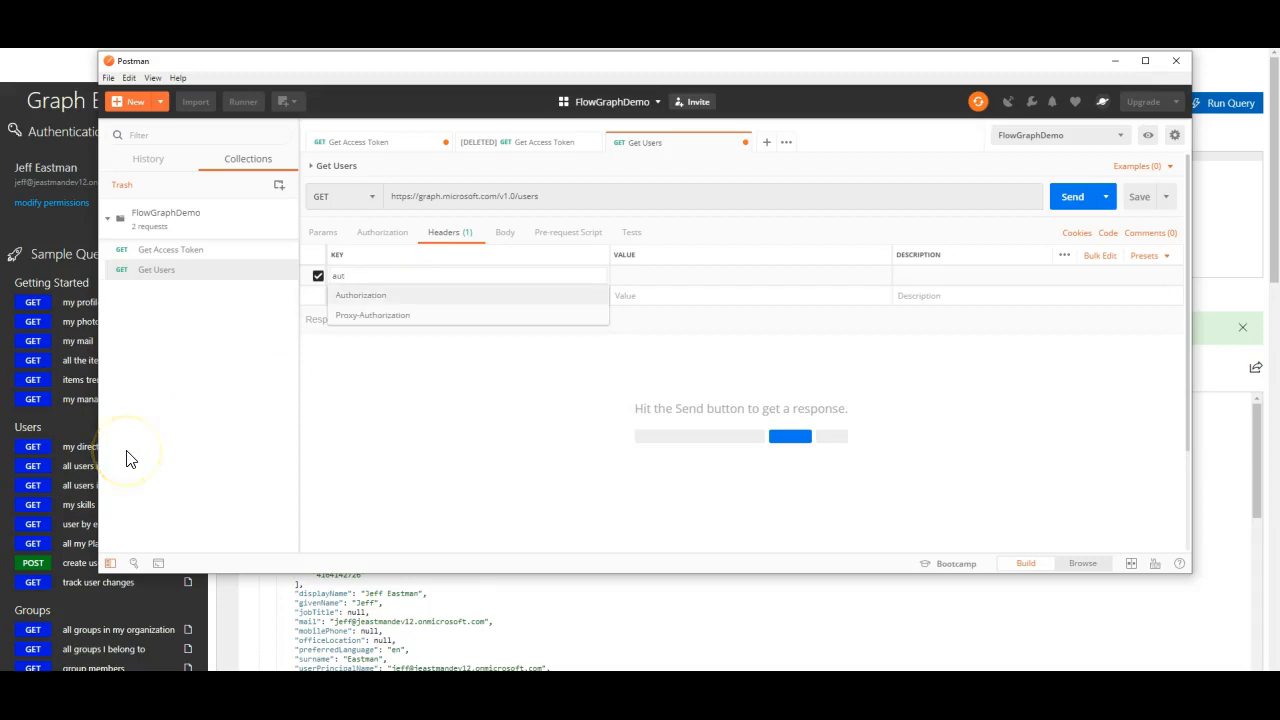
pyautogui.press('Return')
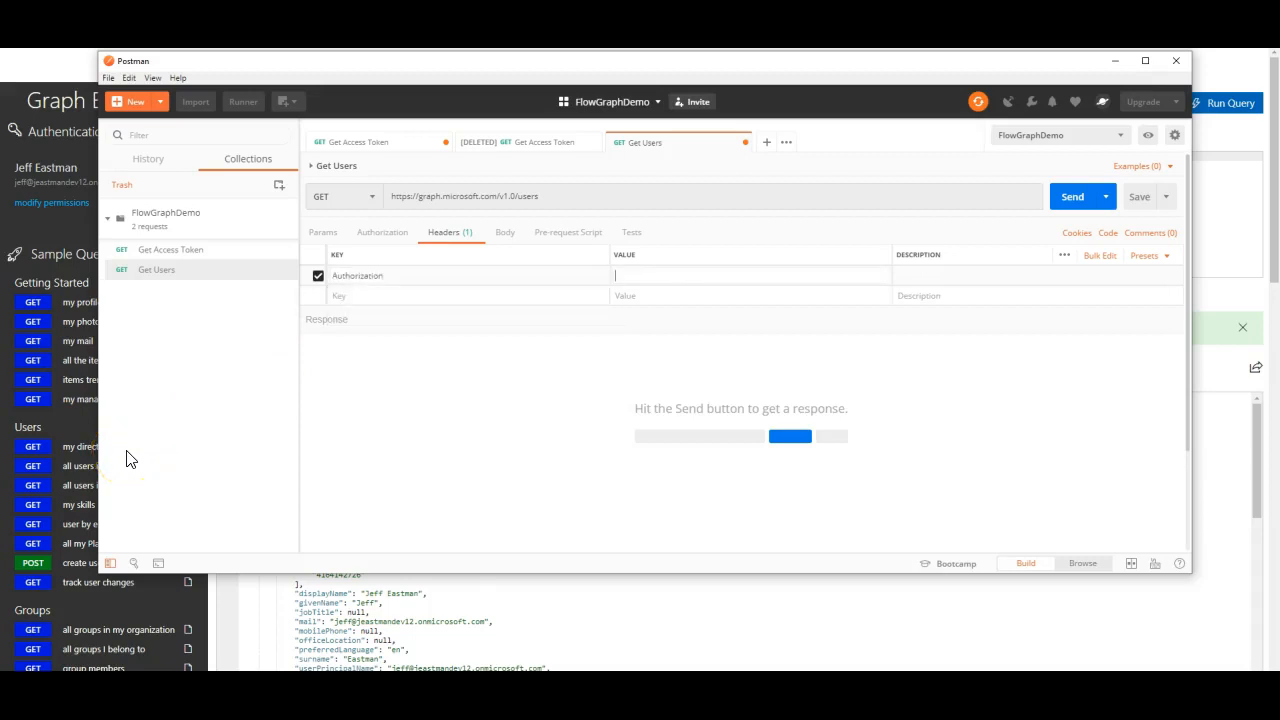
pyautogui.write('Bearer {{')
pyautogui.press('Down')
pyautogui.press('Down')
pyautogui.press('Down')
pyautogui.press('Down')
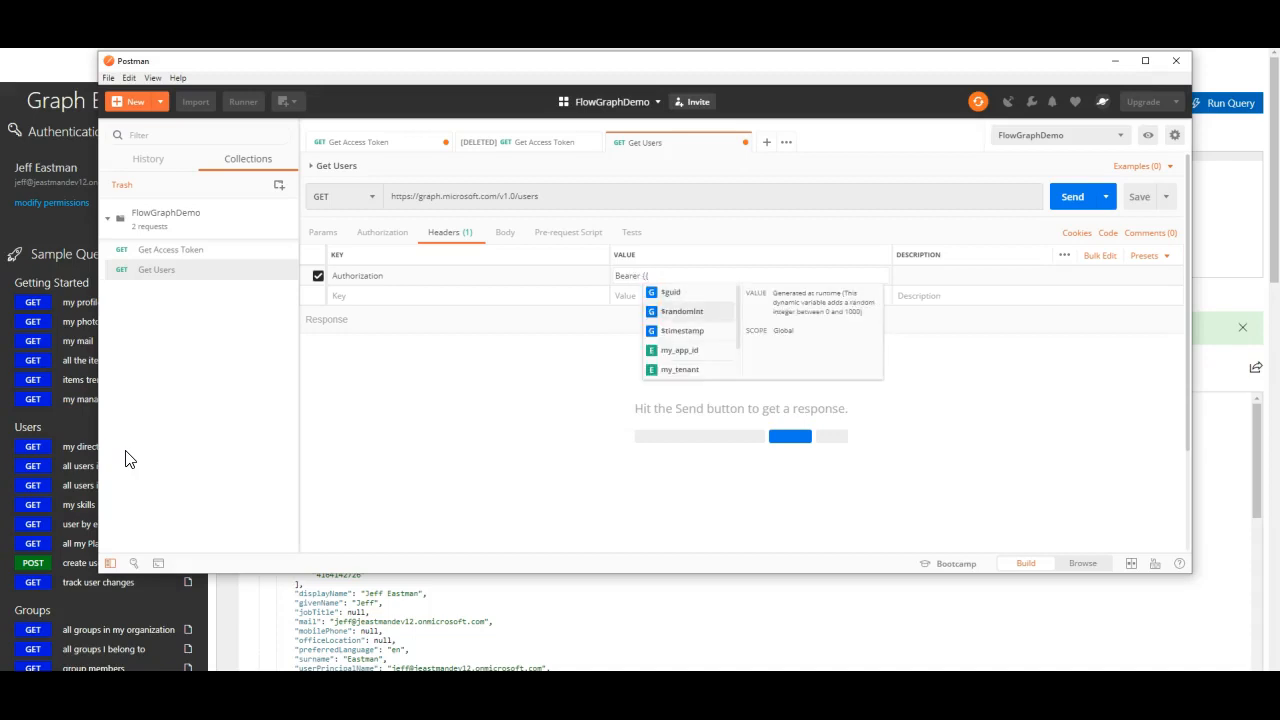
pyautogui.press('Down')
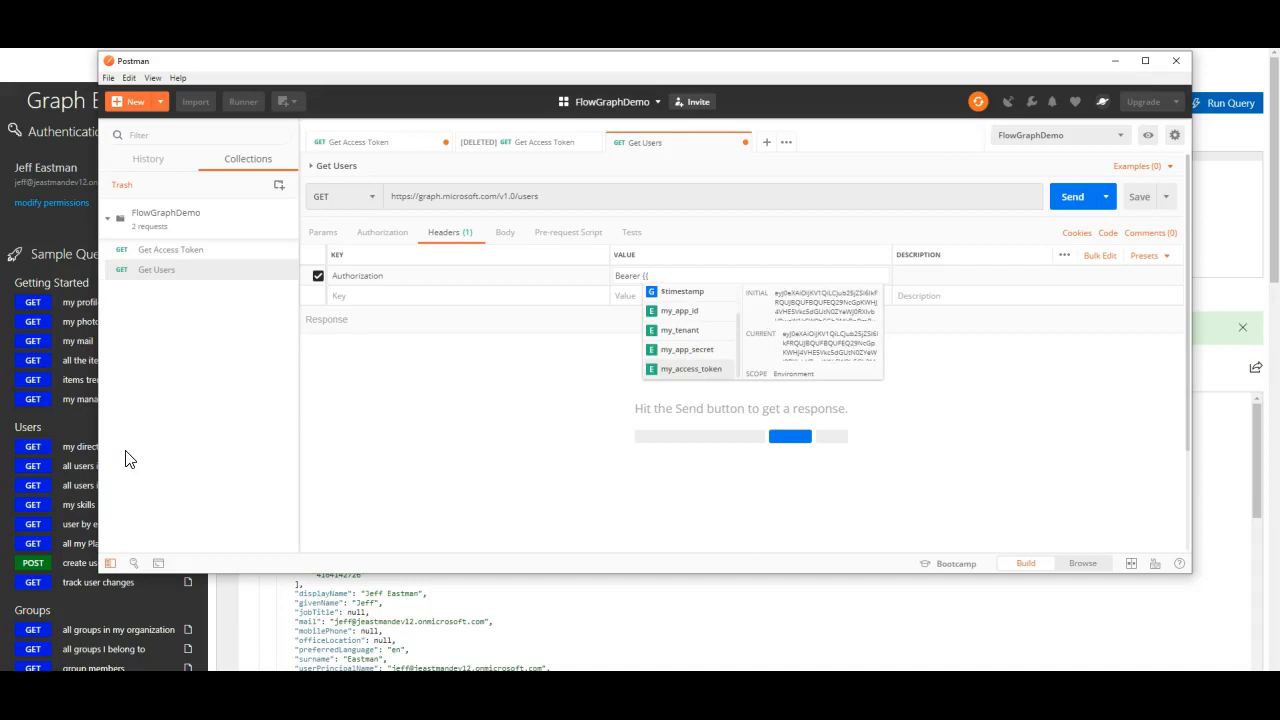
pyautogui.press('Return')
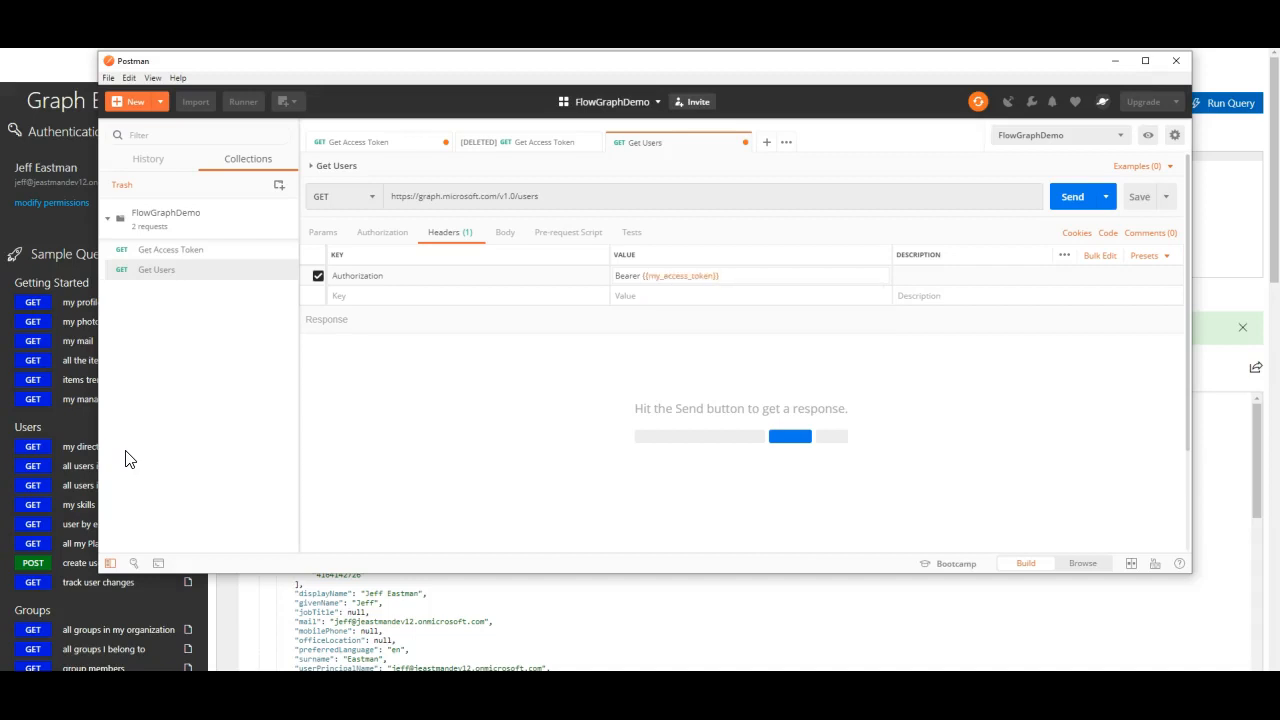
# - Refresh the token with the Get Access Token request, and send Get Users, reading through its response body
pyautogui.click(188, 252)
pyautogui.click(1063, 198)
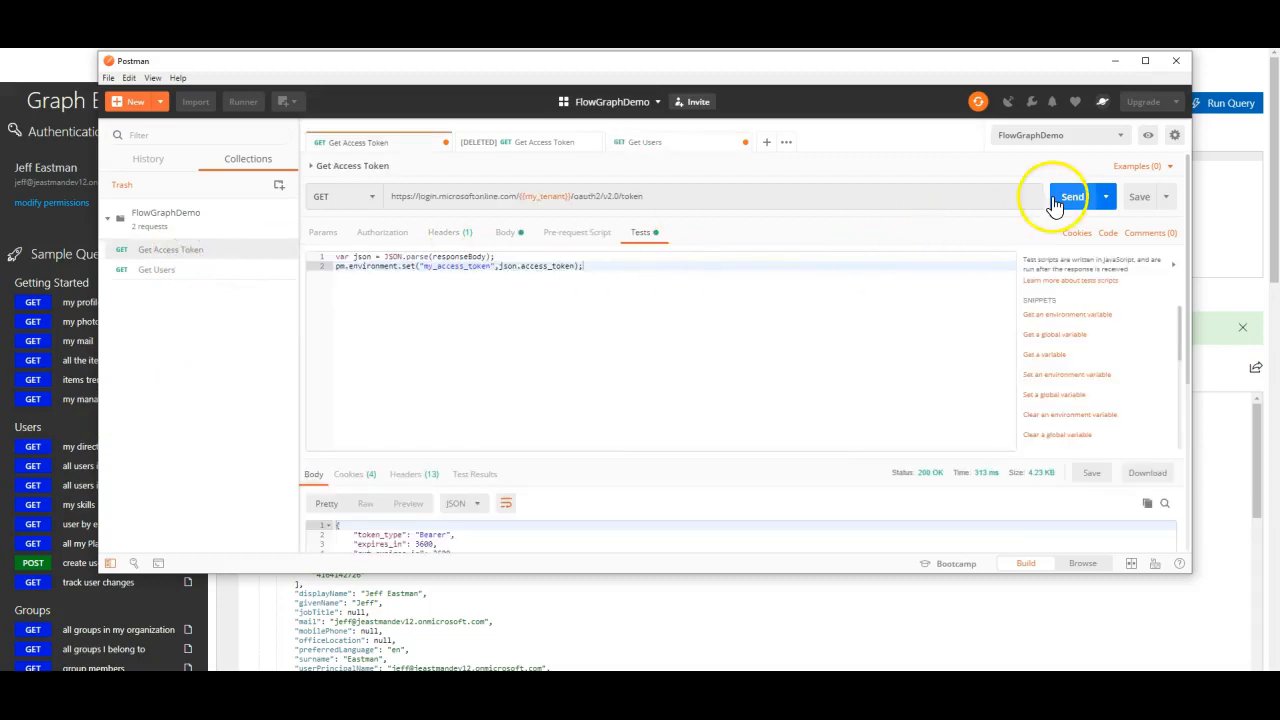
pyautogui.click(150, 274)
pyautogui.click(1066, 208)
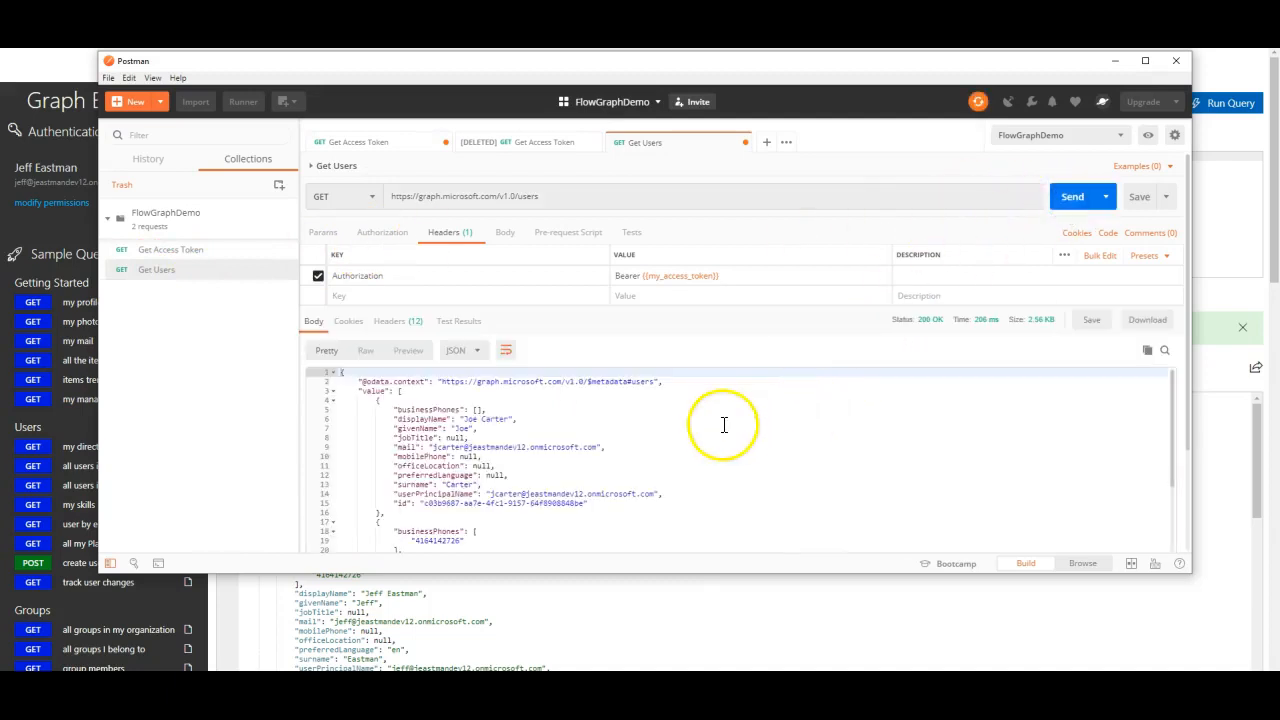
pyautogui.scroll(-6, 571, 450)
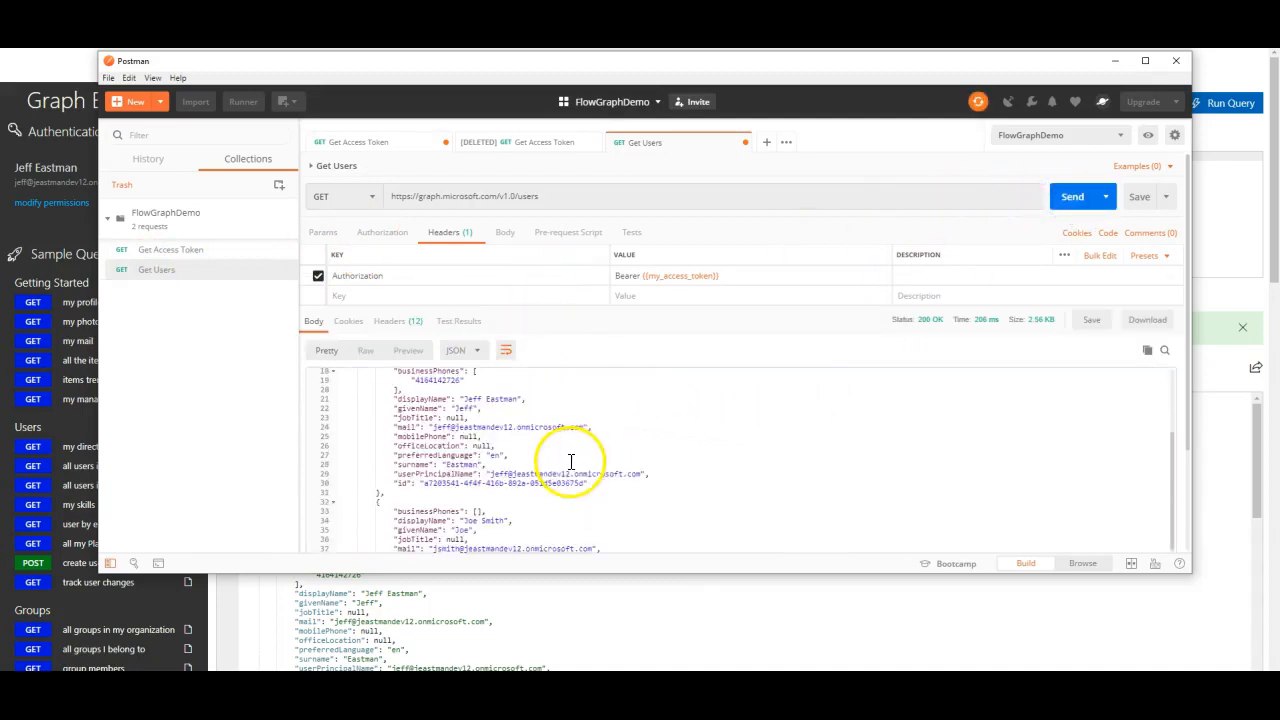
pyautogui.scroll(-6, 648, 470)
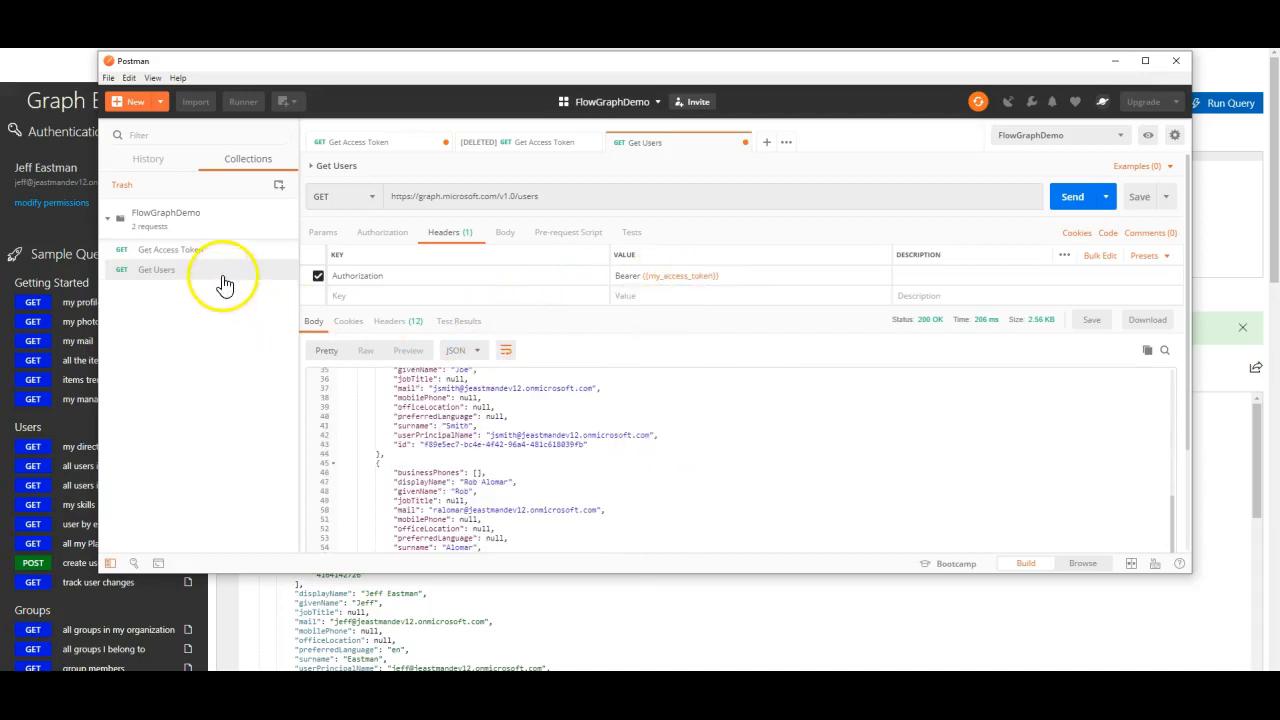
pyautogui.scroll(-2, 700, 465)
pyautogui.scroll(2, 700, 465)
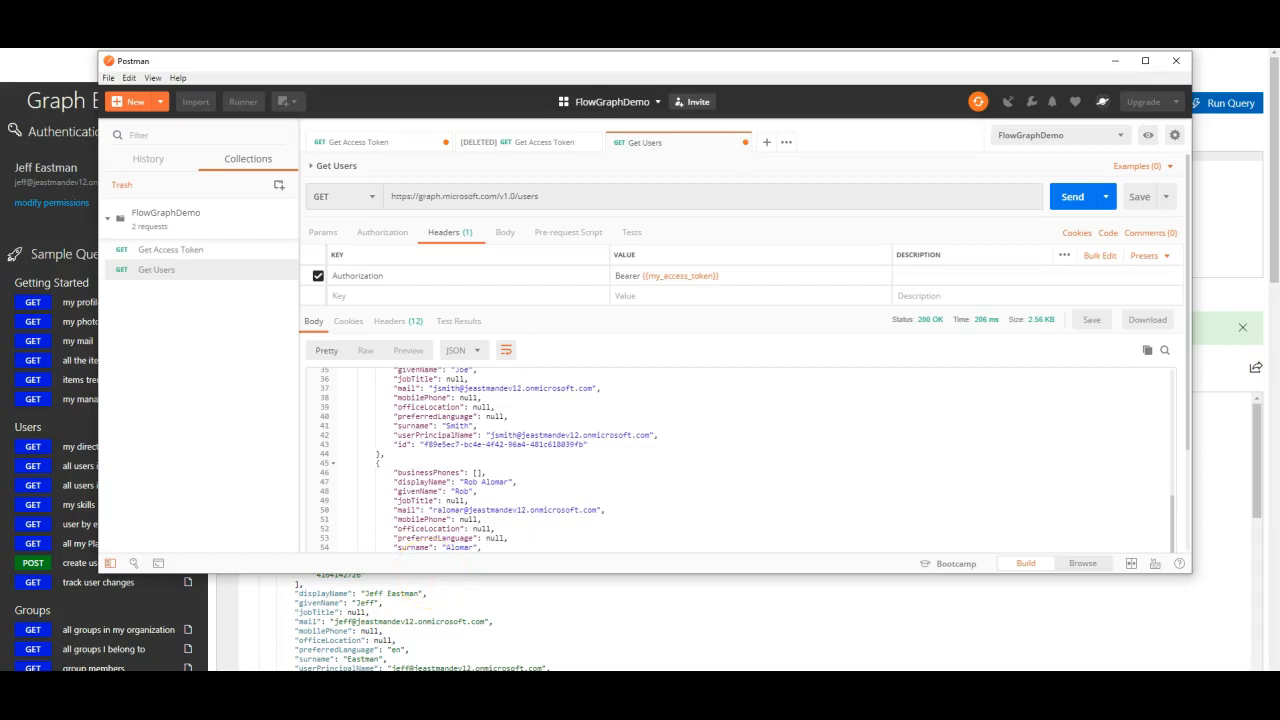
# - Switch to Graph Explorer, load the user by email sample query, and run it with a different user's e-mail address
pyautogui.hotkey('alt', 'Tab')
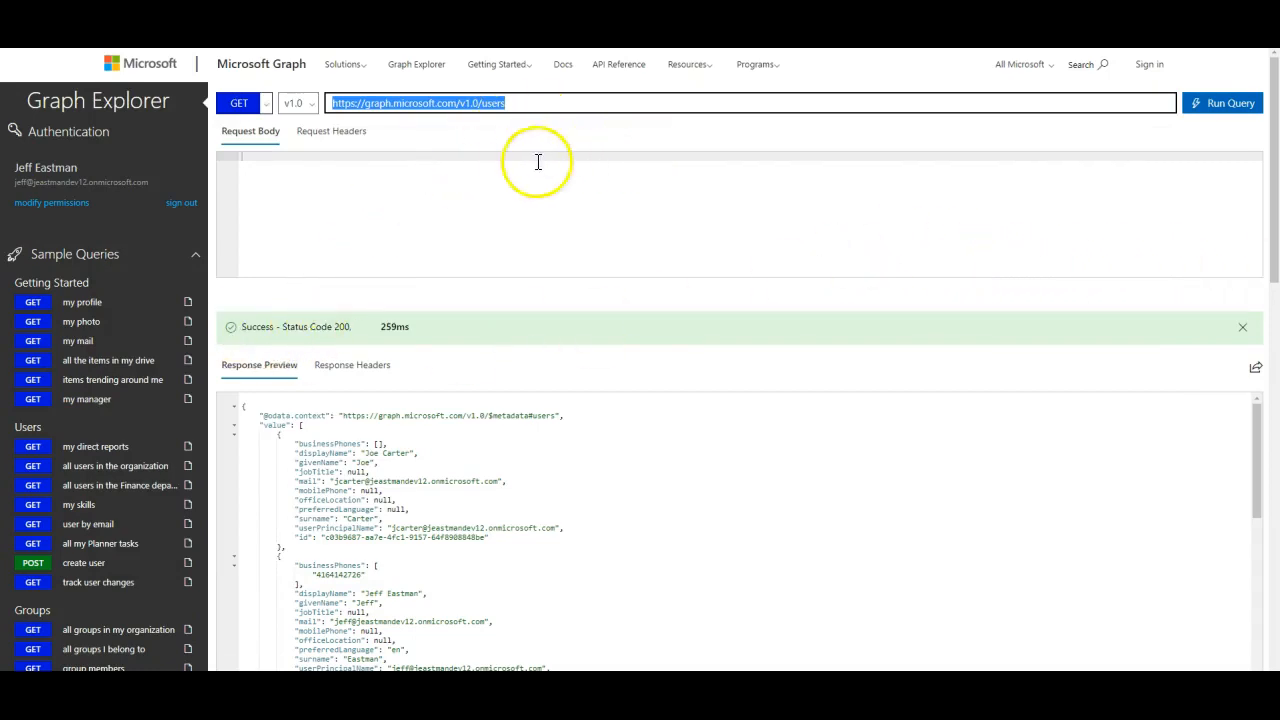
pyautogui.click(94, 530)
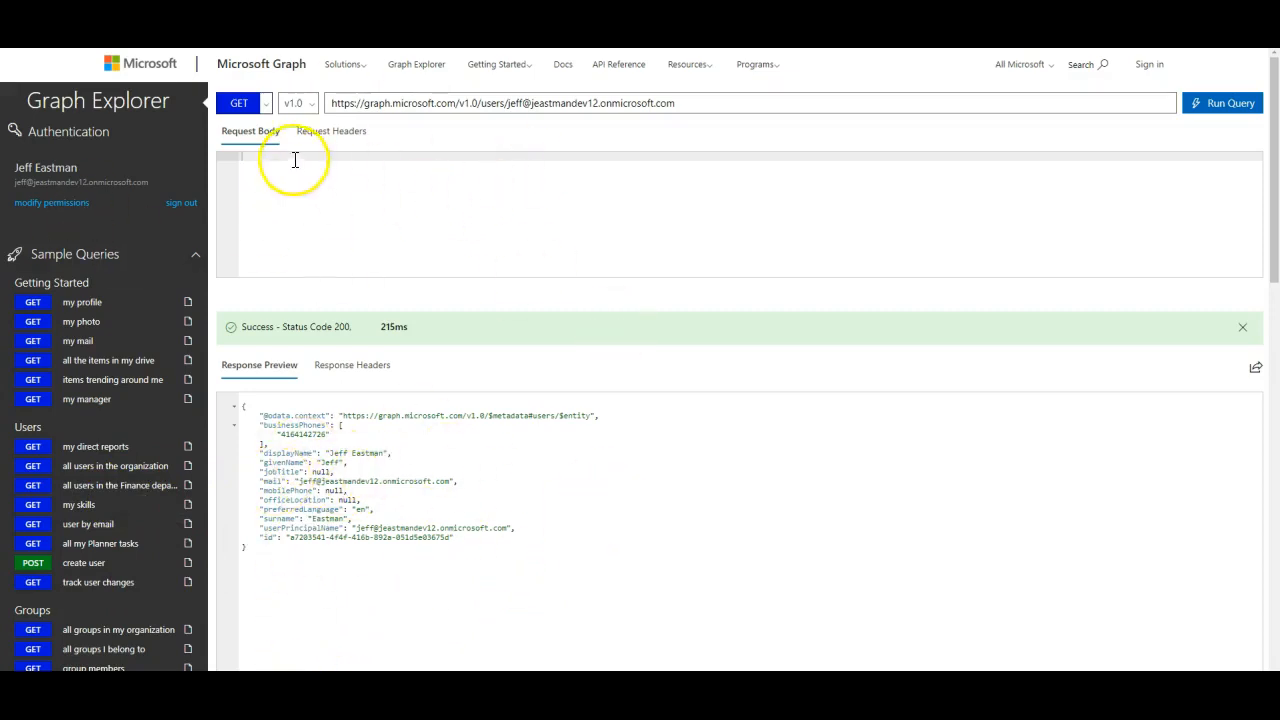
pyautogui.click(523, 103)
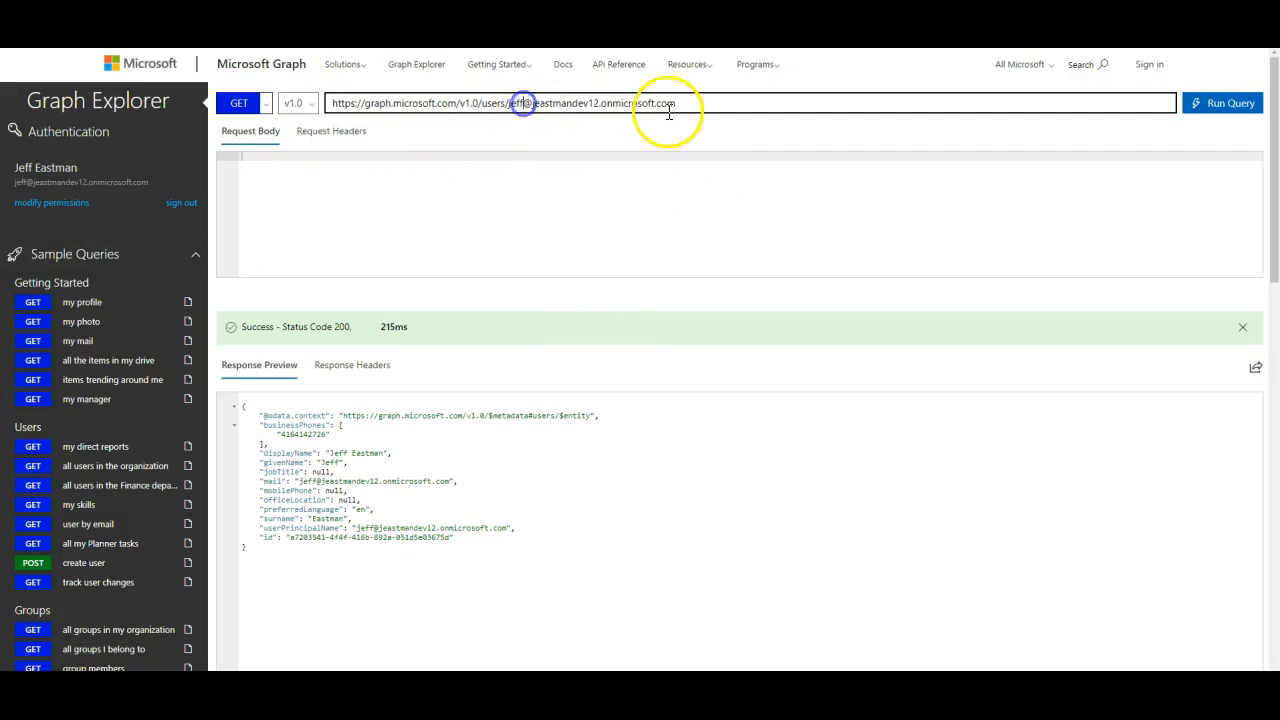
pyautogui.press('BackSpace')
pyautogui.press('BackSpace')
pyautogui.press('BackSpace')
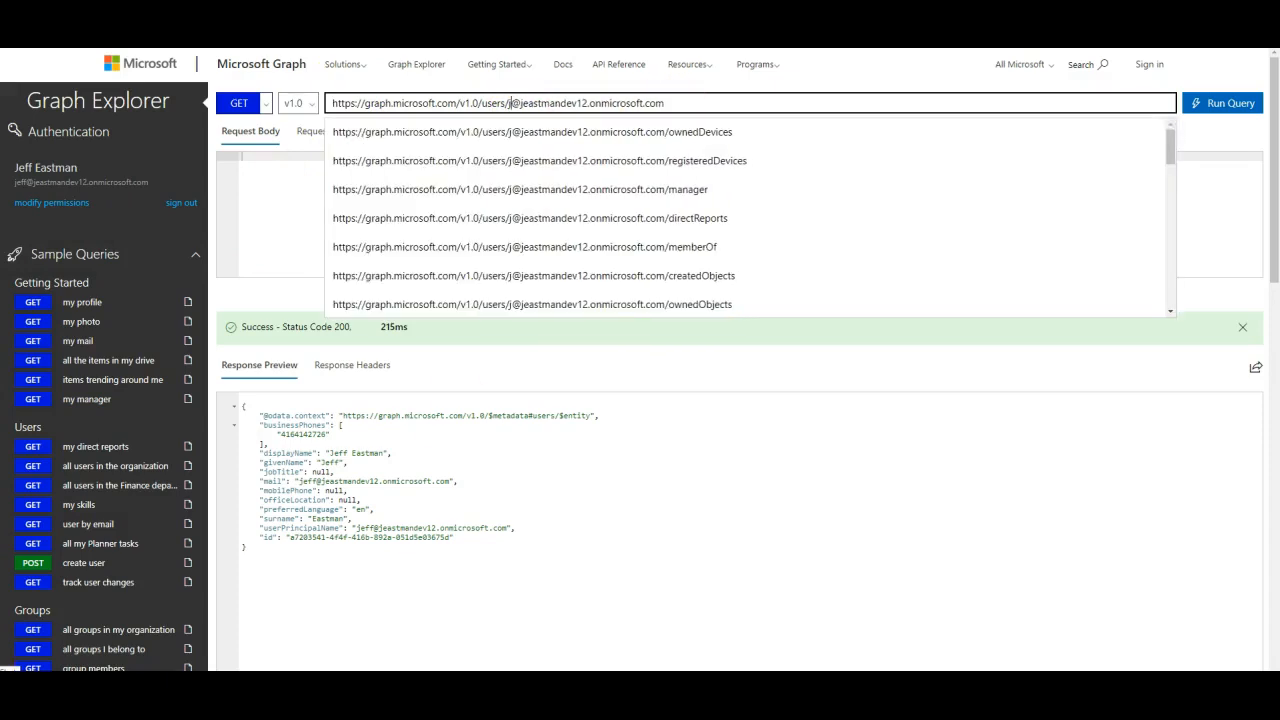
pyautogui.write('carter')
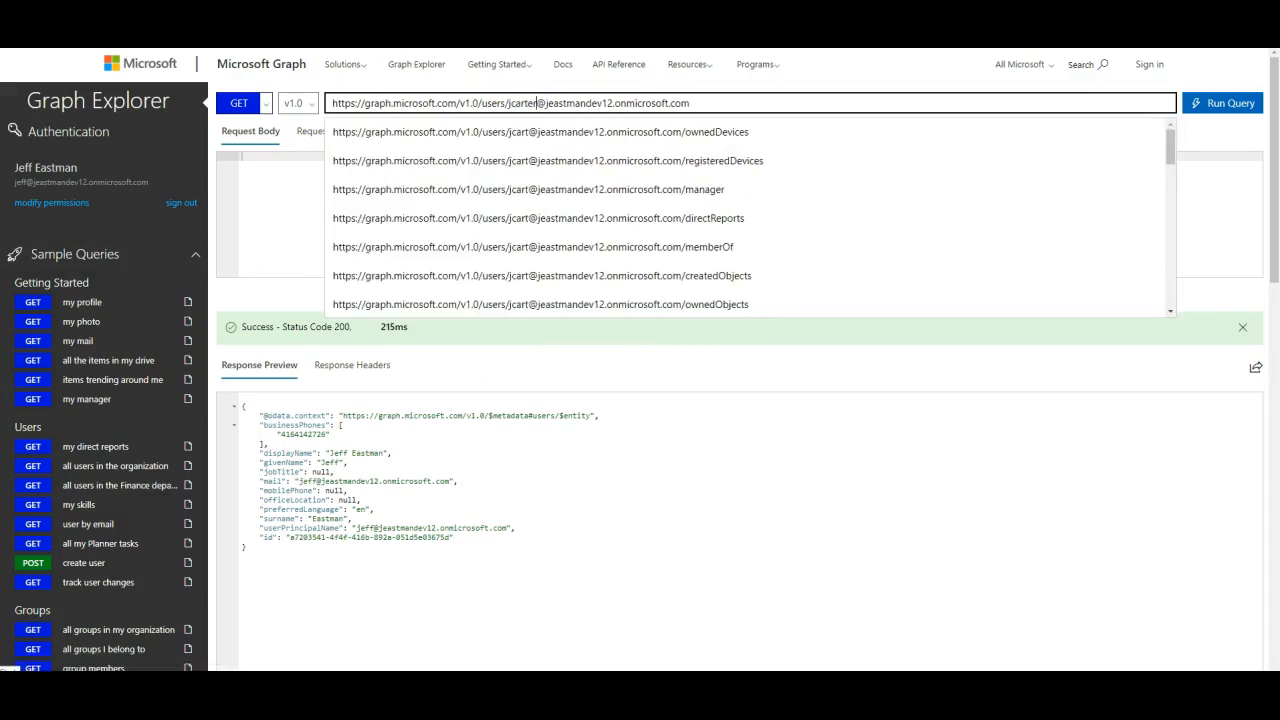
pyautogui.click(1220, 104)
# - Replace the e-mail address in the query URL with a third user's from the organization and run the query
pyautogui.click(535, 104)
pyautogui.press('BackSpace')
pyautogui.press('BackSpace')
pyautogui.press('BackSpace')
pyautogui.press('BackSpace')
pyautogui.press('BackSpace')
pyautogui.press('BackSpace')
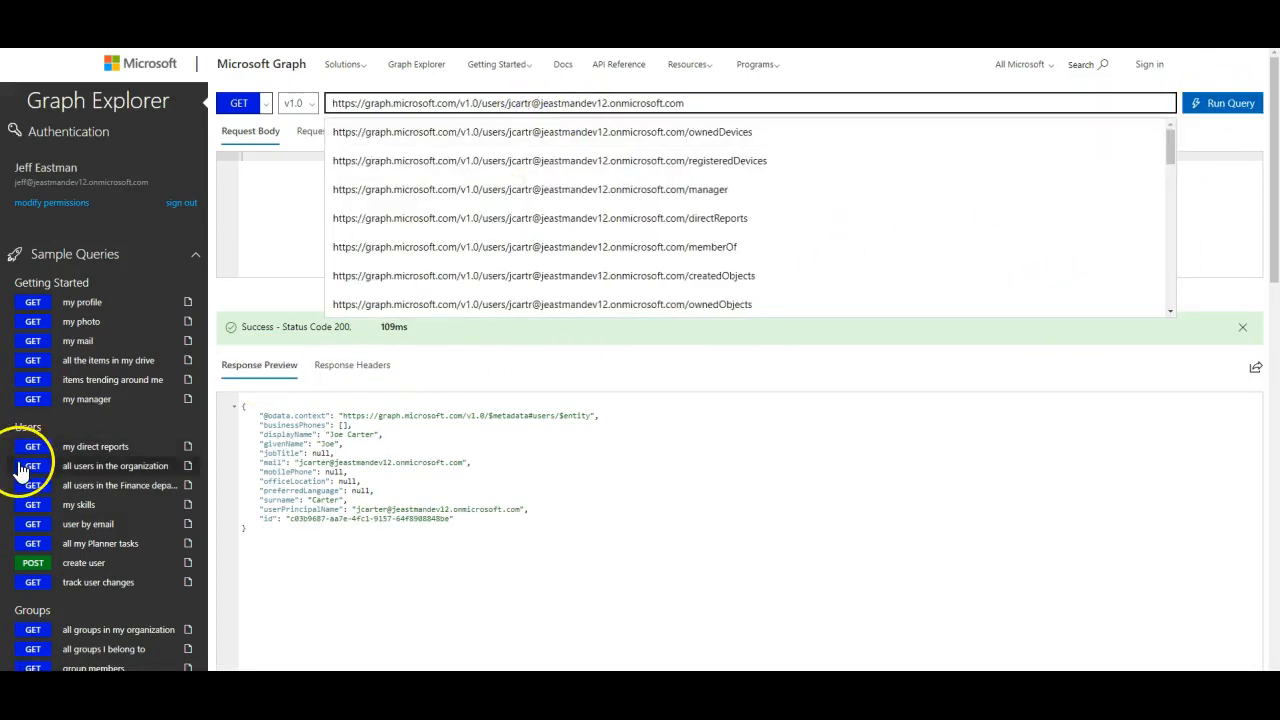
pyautogui.write('almo')
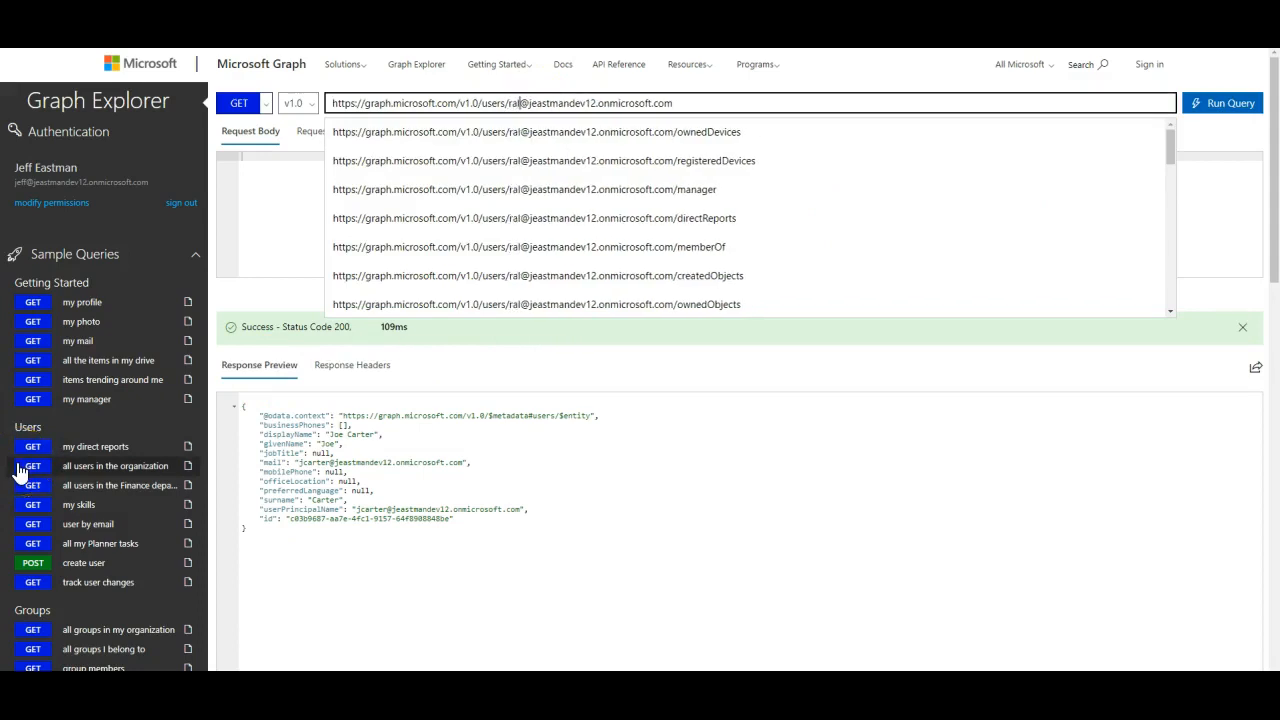
pyautogui.press('BackSpace')
pyautogui.press('BackSpace')
pyautogui.write('omar')
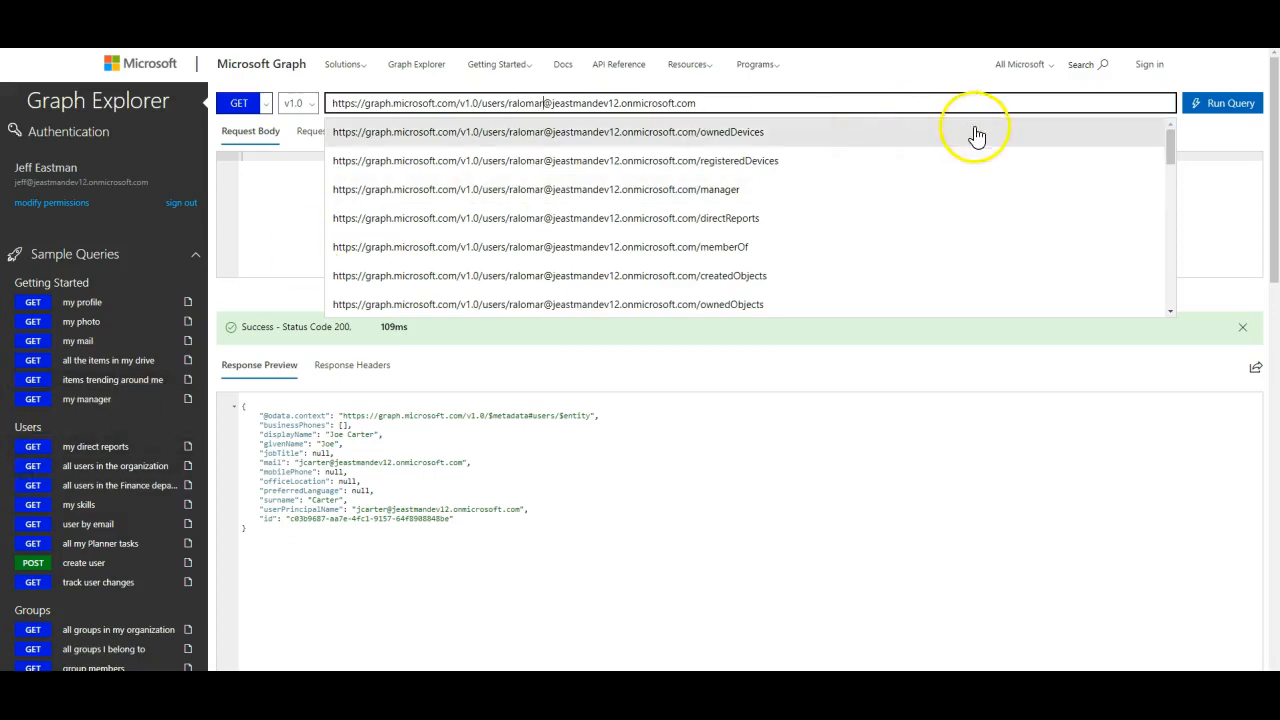
pyautogui.click(1228, 103)
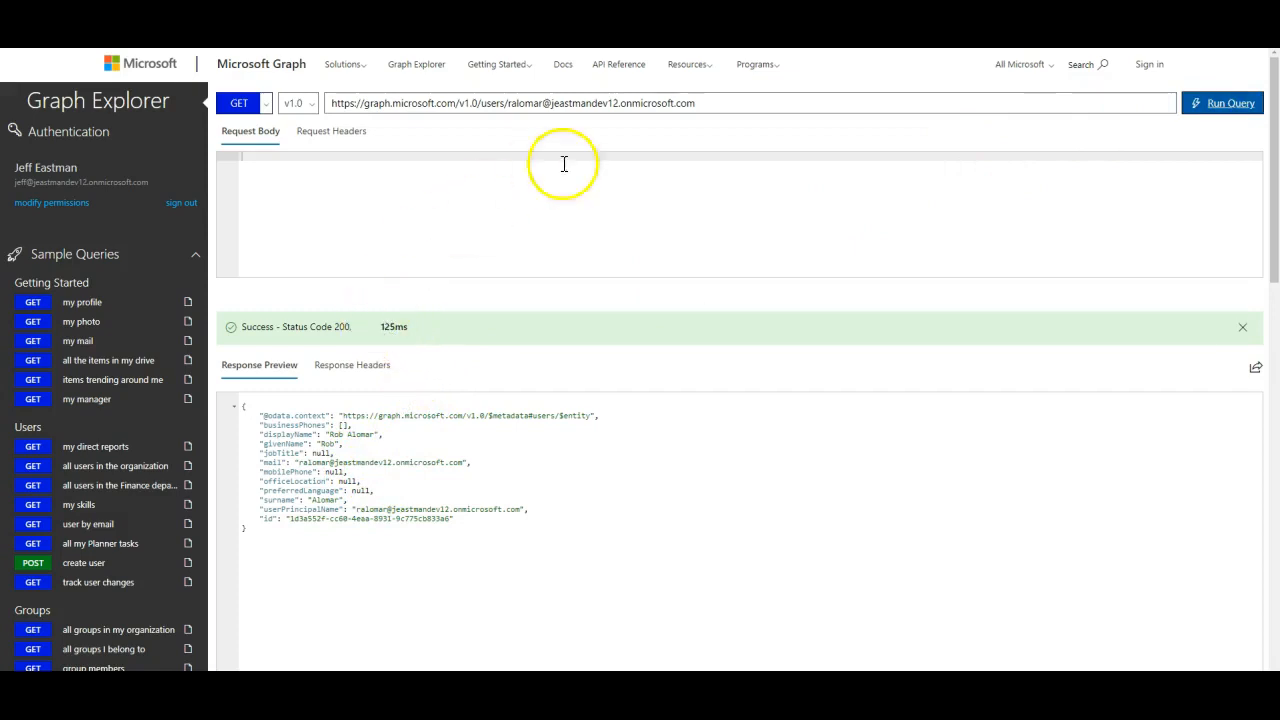
# - Switch to Postman and add a request named Get User By Email to the FlowGraphDemo collection
pyautogui.moveTo(703, 103); pyautogui.dragTo(271, 57)
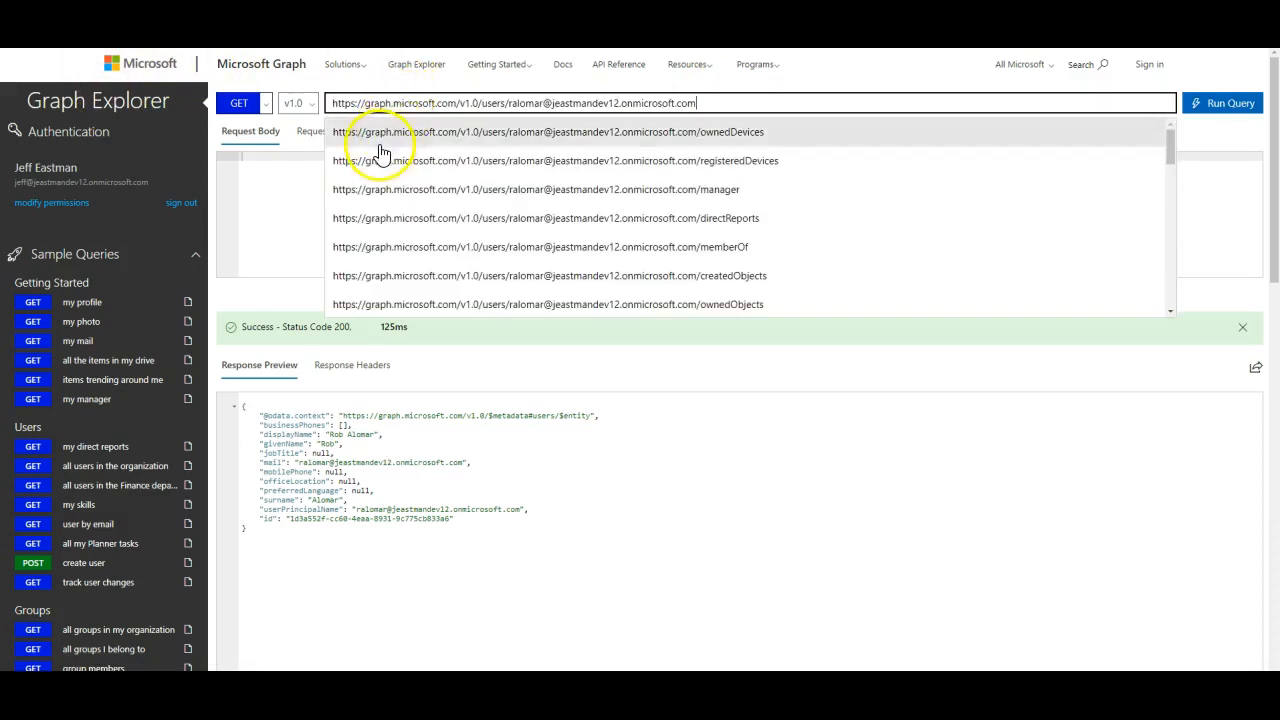
pyautogui.press('super+Tab')
pyautogui.click(379, 152)
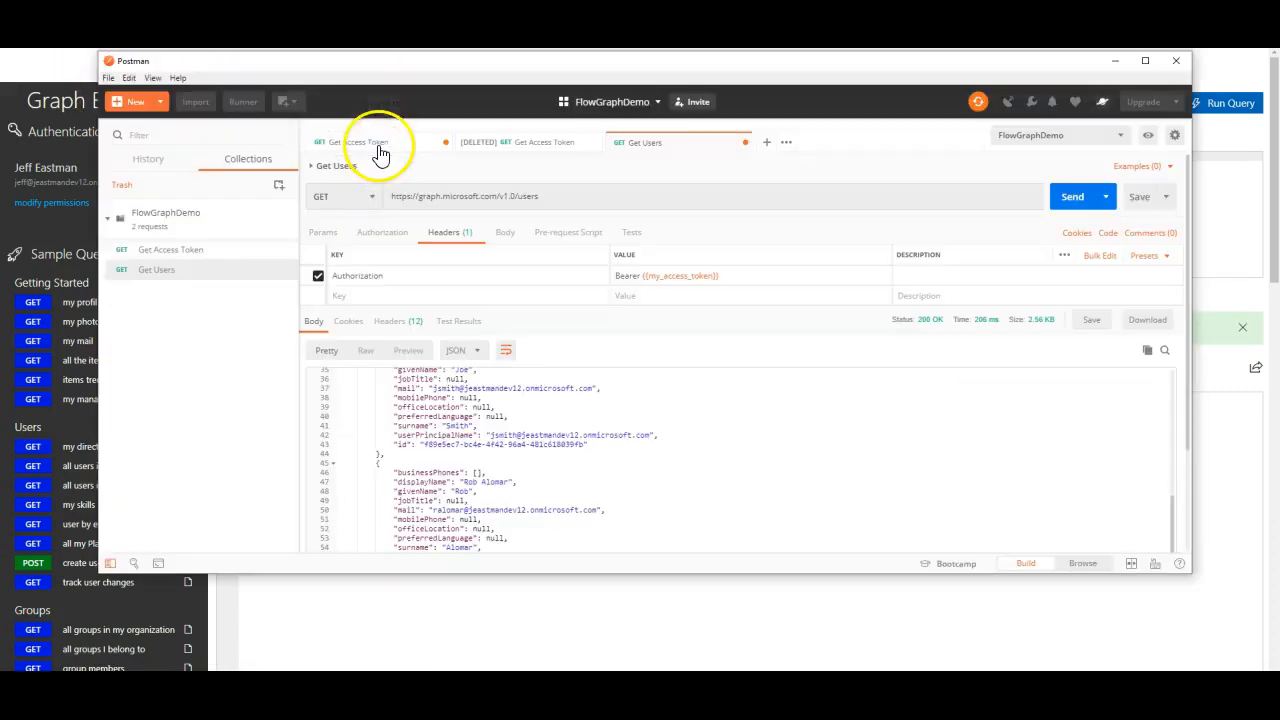
pyautogui.click(290, 229)
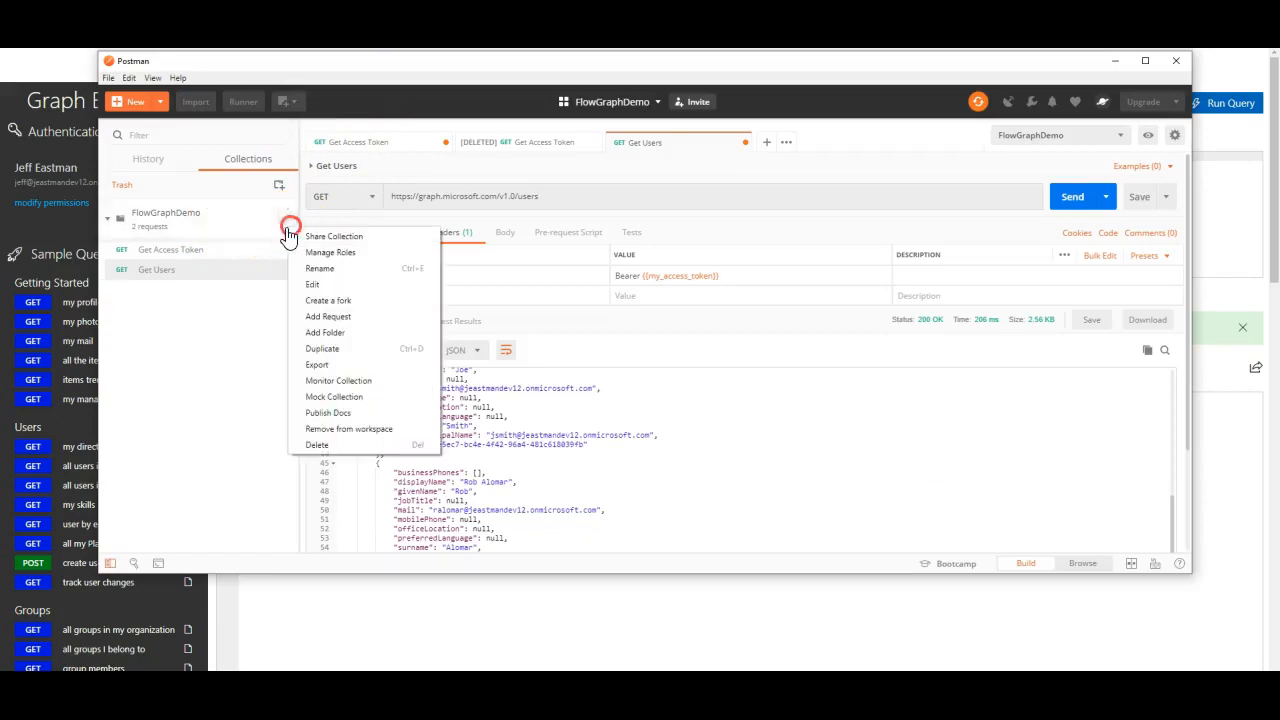
pyautogui.click(328, 316)
pyautogui.write('Get User By Email')
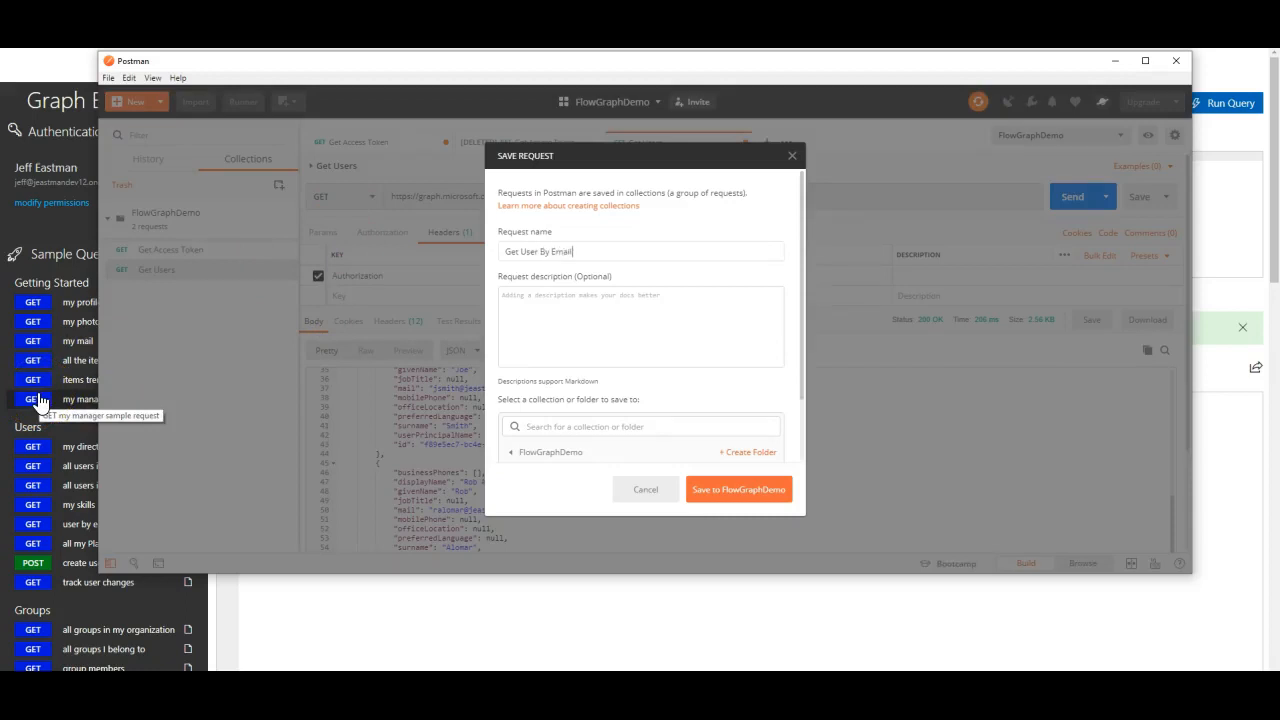
pyautogui.click(548, 454)
pyautogui.click(737, 489)
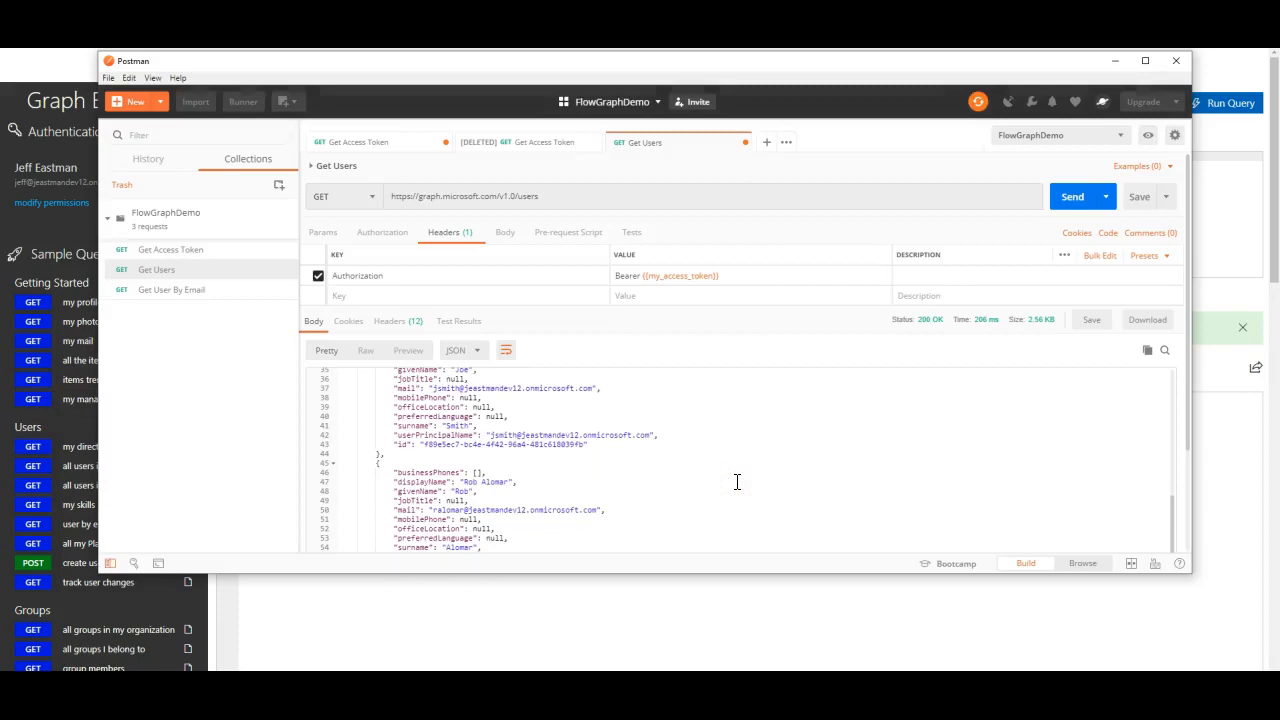
pyautogui.click(178, 289)
pyautogui.click(485, 200)
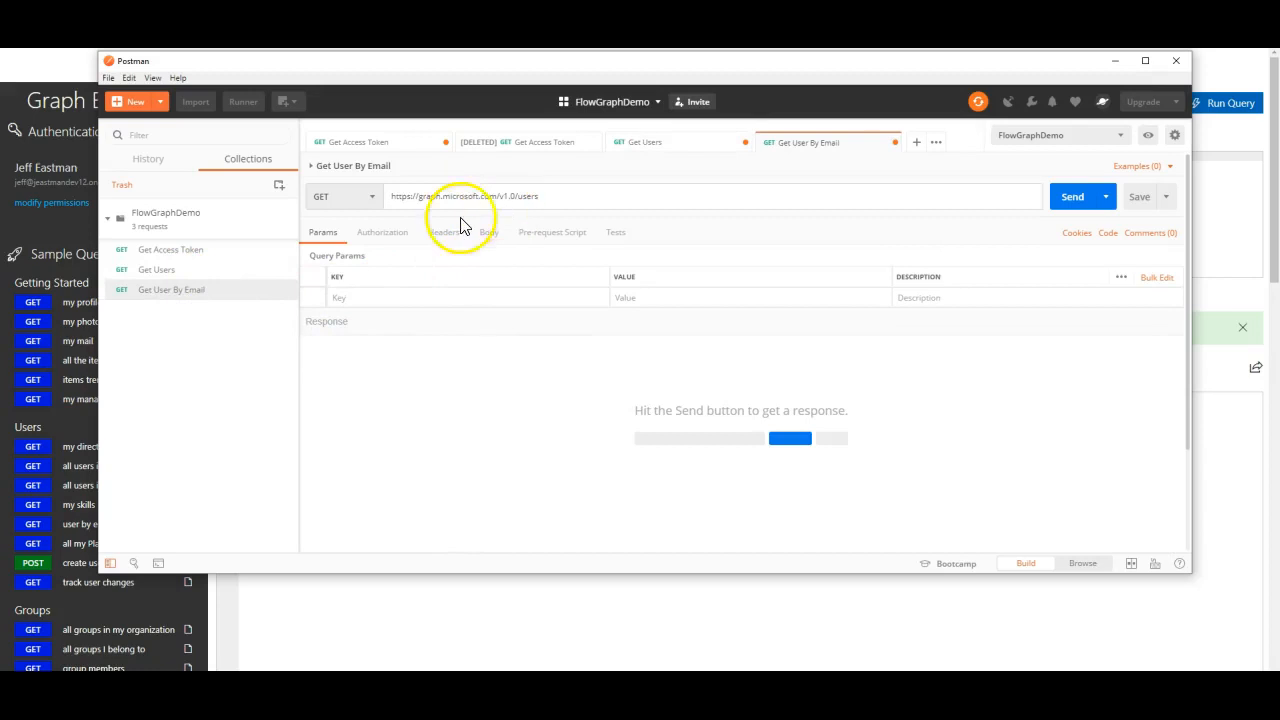
pyautogui.hotkey('alt', 'Tab')
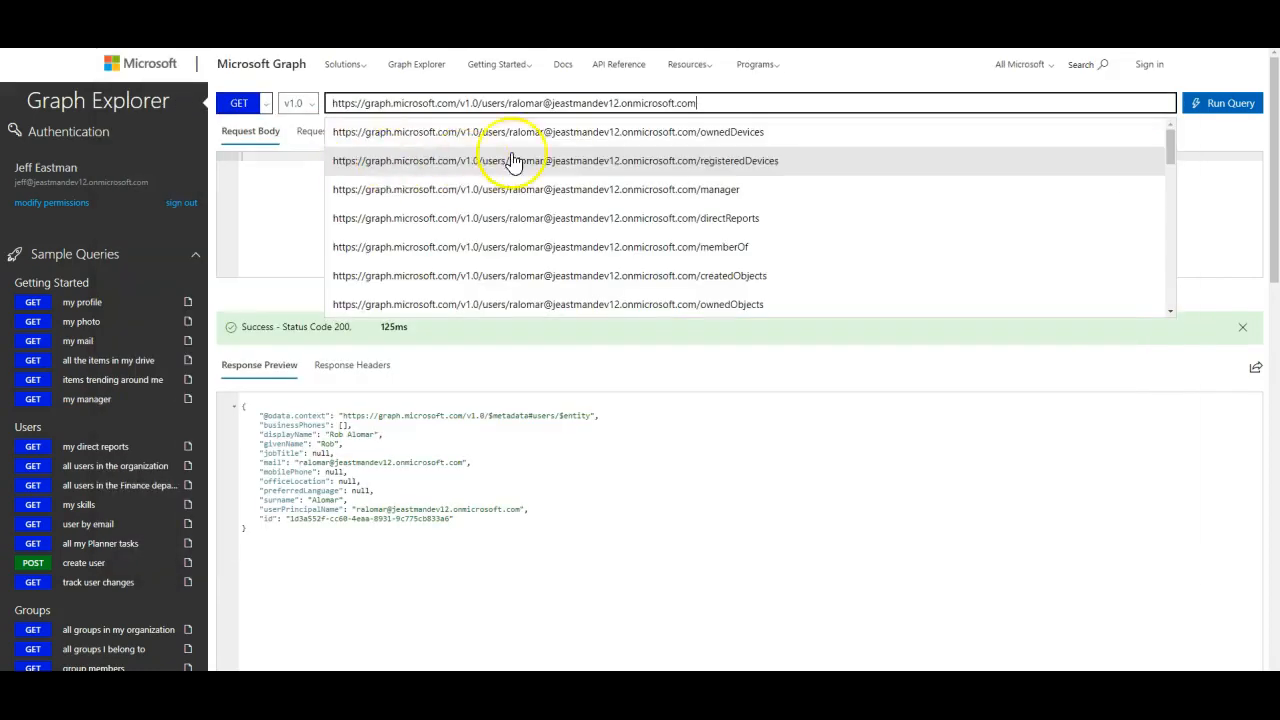
pyautogui.moveTo(705, 103); pyautogui.dragTo(517, 100)
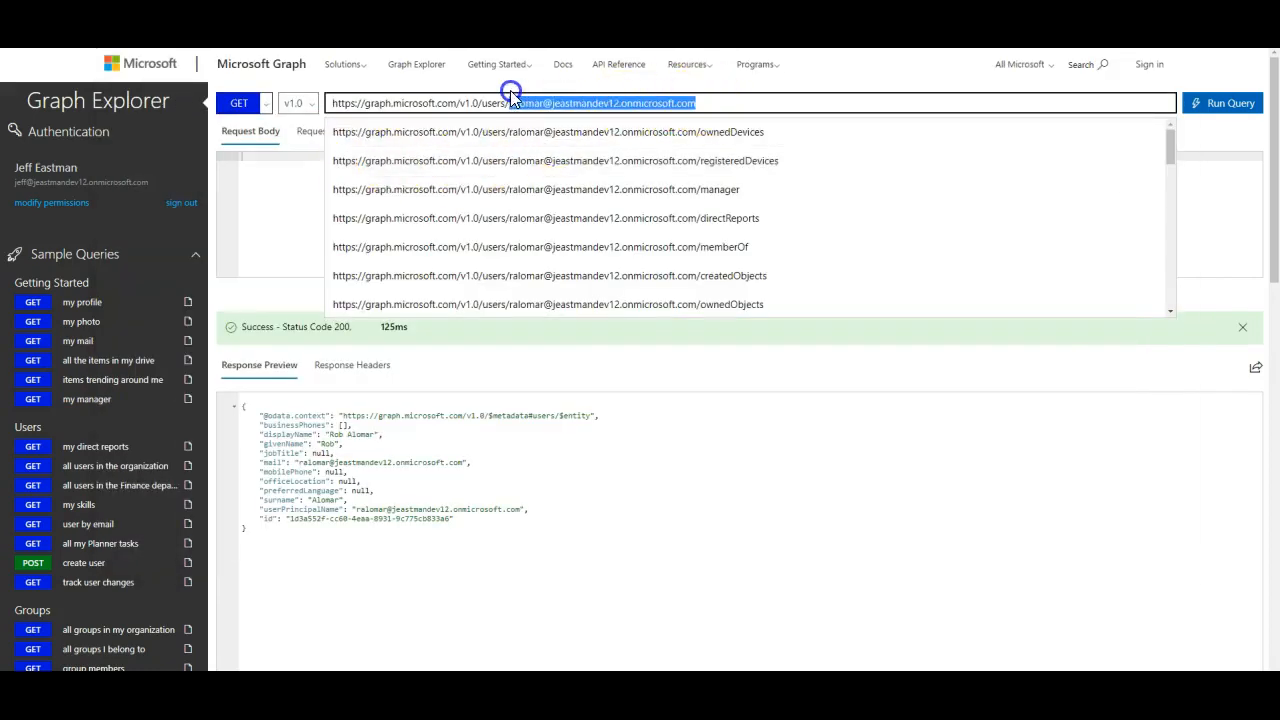
pyautogui.hotkey('ctrl', 'c')
pyautogui.hotkey('alt', 'Tab')
pyautogui.click(540, 196)
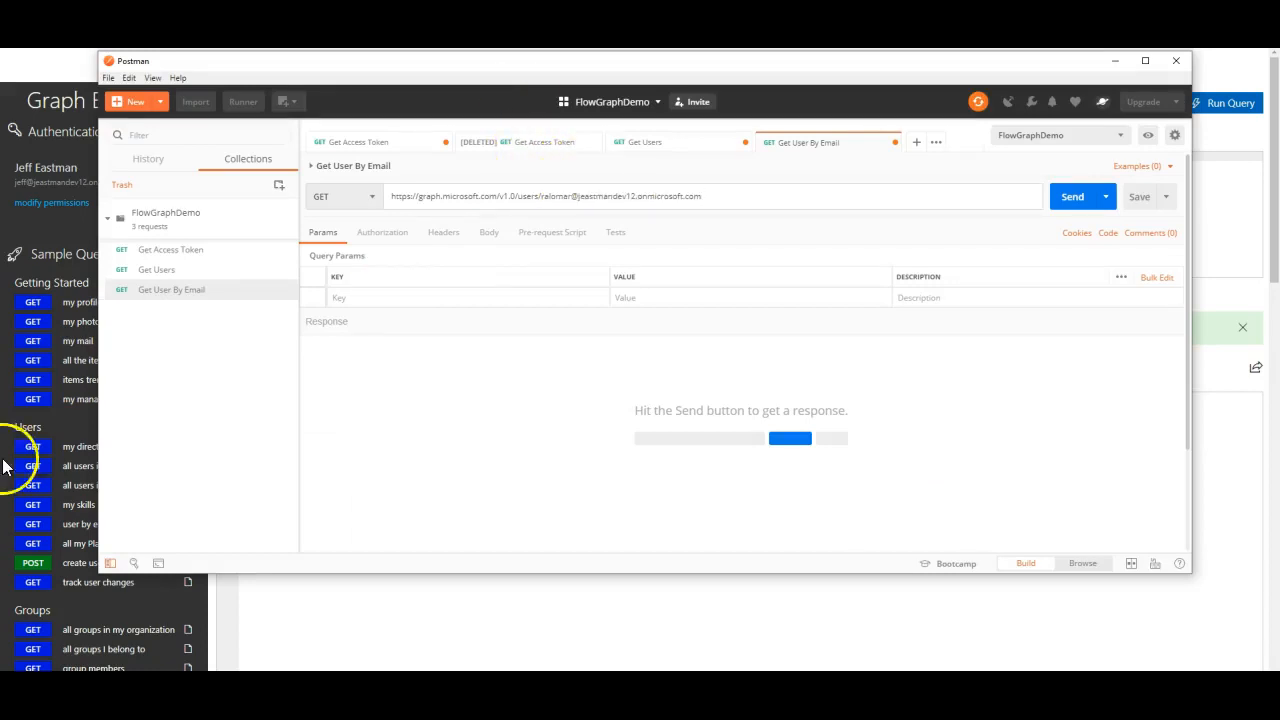
# - Add an Authorization header to Get User By Email with the value Bearer {{my_access_token}}
pyautogui.click(381, 229)
pyautogui.click(443, 234)
pyautogui.click(371, 267)
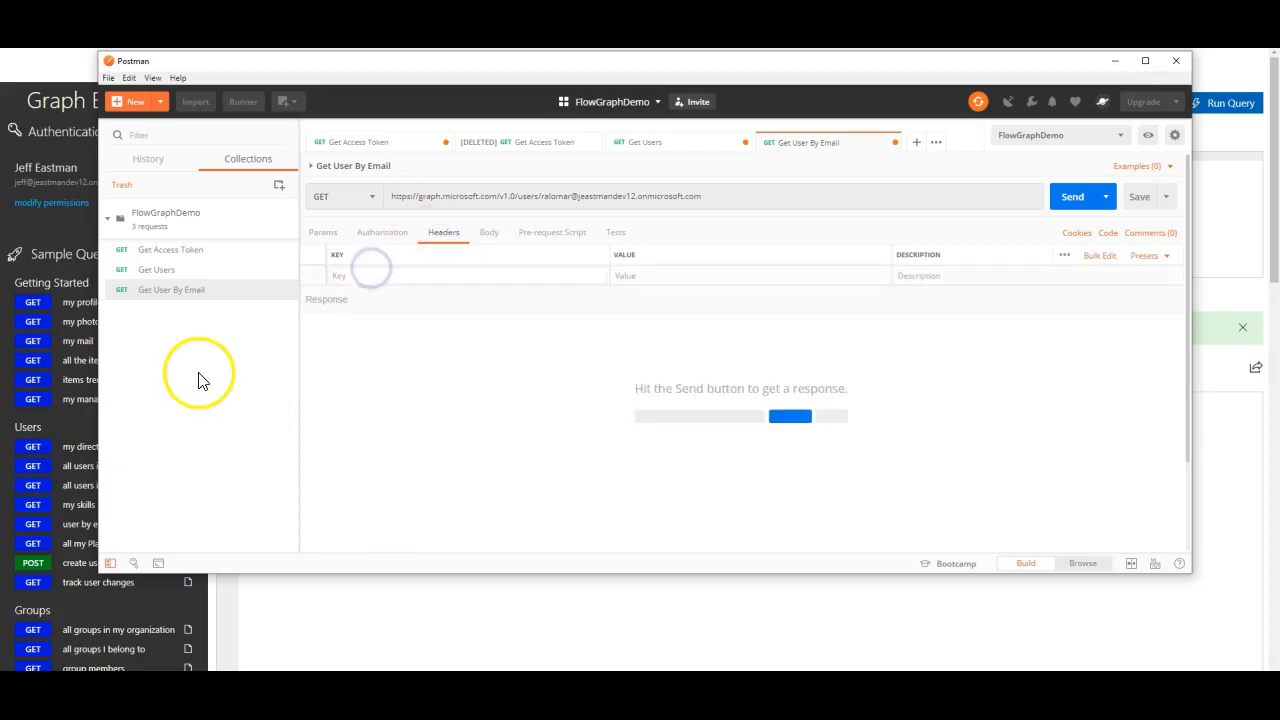
pyautogui.write('Au')
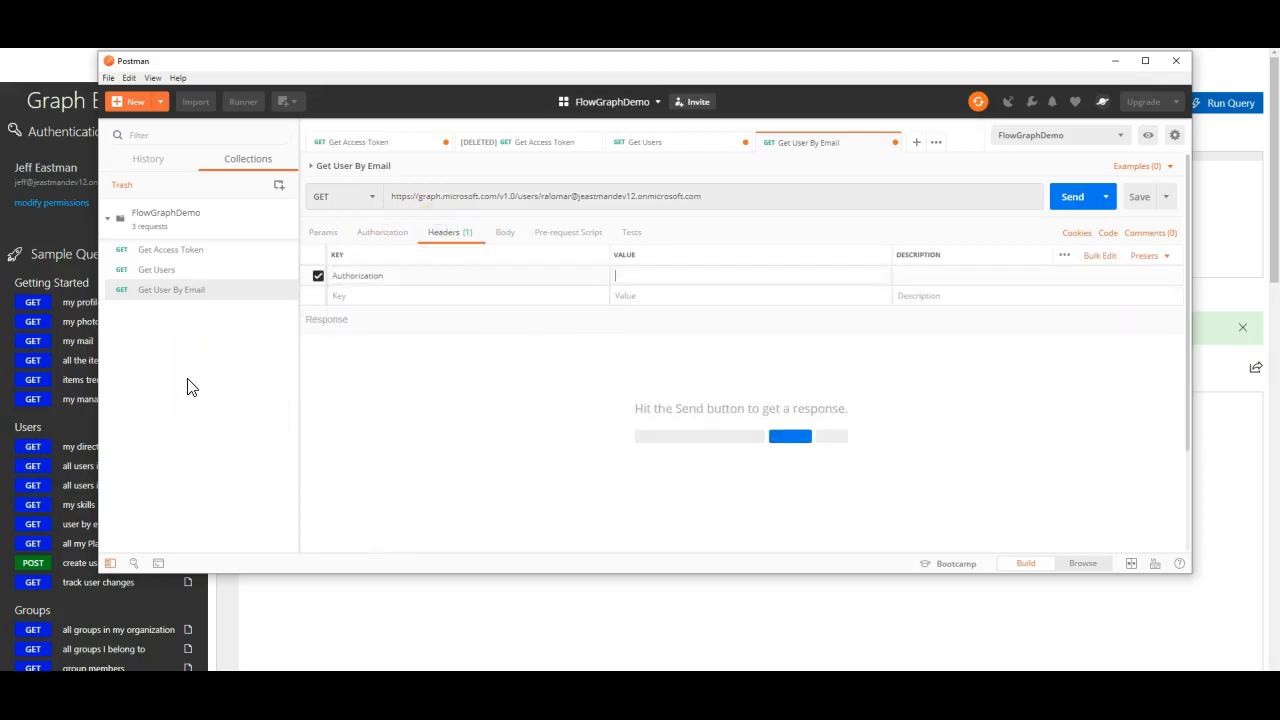
pyautogui.write('Bearer {{')
pyautogui.press('Down')
pyautogui.press('Down')
pyautogui.press('Down')
pyautogui.press('Down')
pyautogui.press('Down')
pyautogui.press('Down')
pyautogui.press('Down')
pyautogui.press('Return')
# - Send the Get User By Email request and review the returned user details in the response body
pyautogui.click(1075, 187)
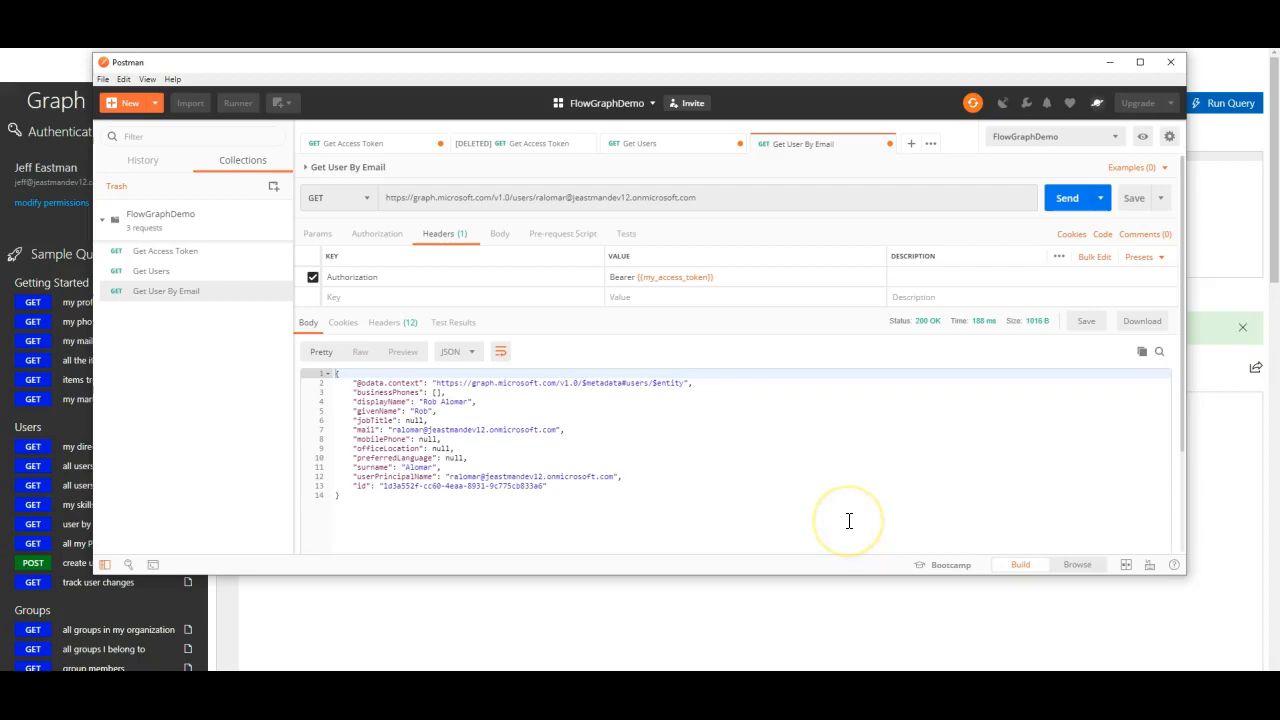
pyautogui.click(833, 468)
pyautogui.click(798, 460)
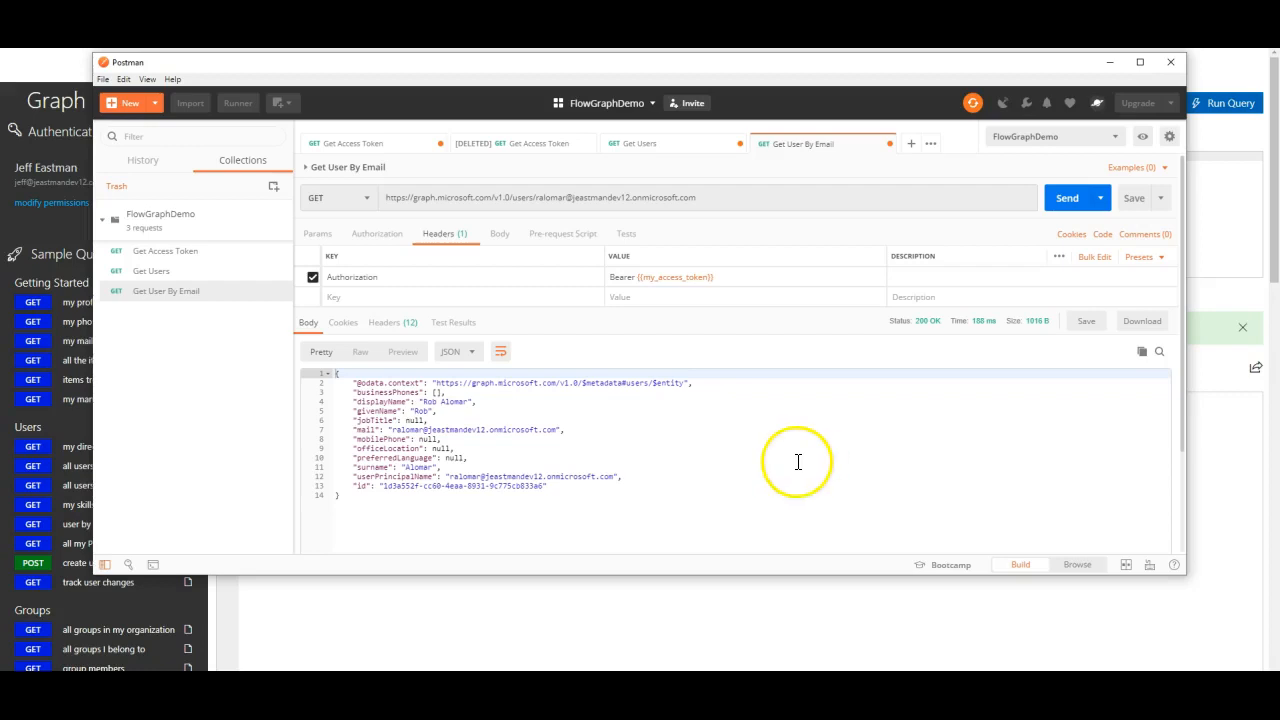